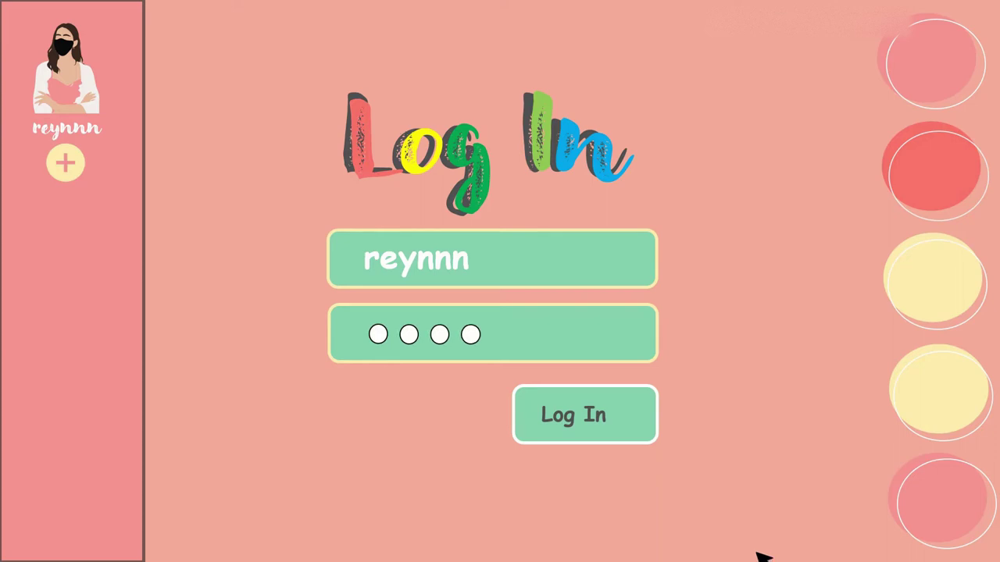
- Follow the Log In link in the slideshow, then return to editing on slide 9, 'Thank you!'
{"action": "left_click", "coordinate": [623, 434]}
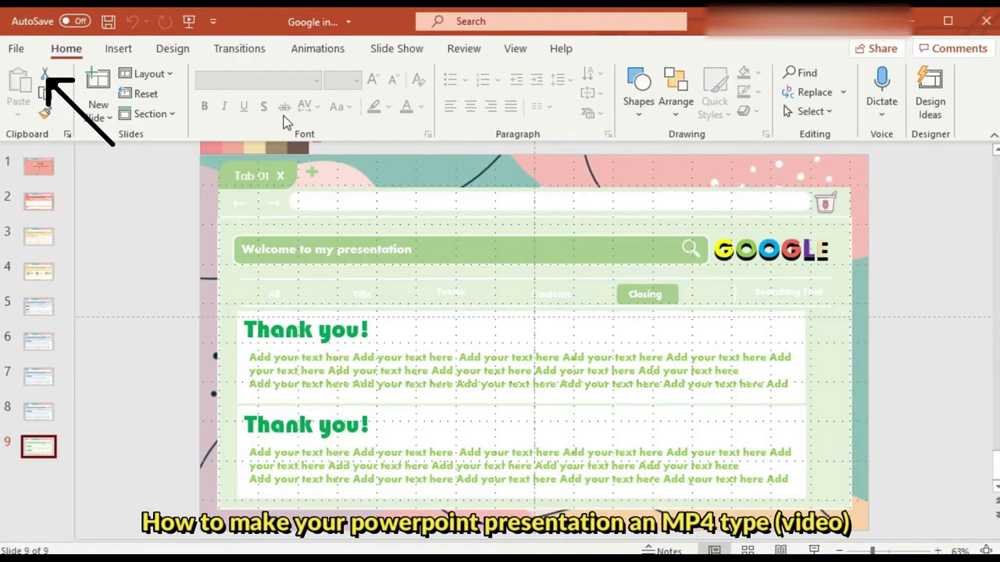
- Open the Create a Video export settings and keep Full HD (1080p) as the quality
{"action": "left_click", "coordinate": [17, 48]}
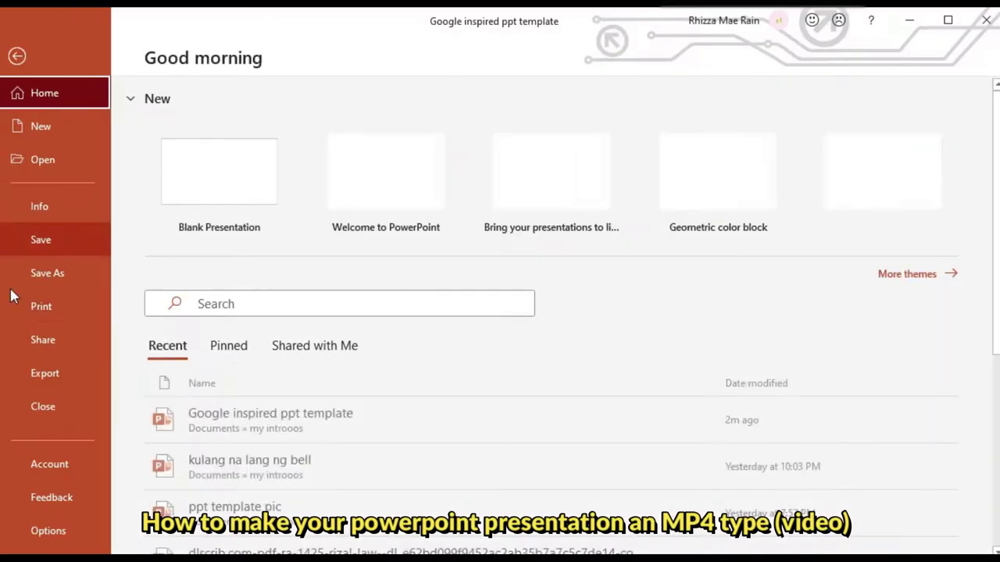
{"action": "left_click", "coordinate": [31, 376]}
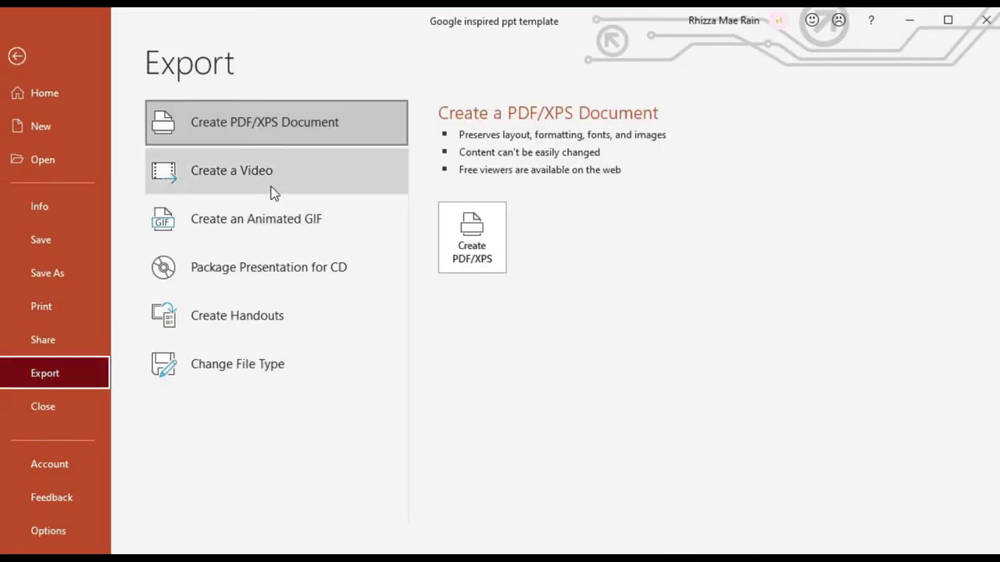
{"action": "left_click", "coordinate": [274, 191]}
{"action": "left_click", "coordinate": [489, 242]}
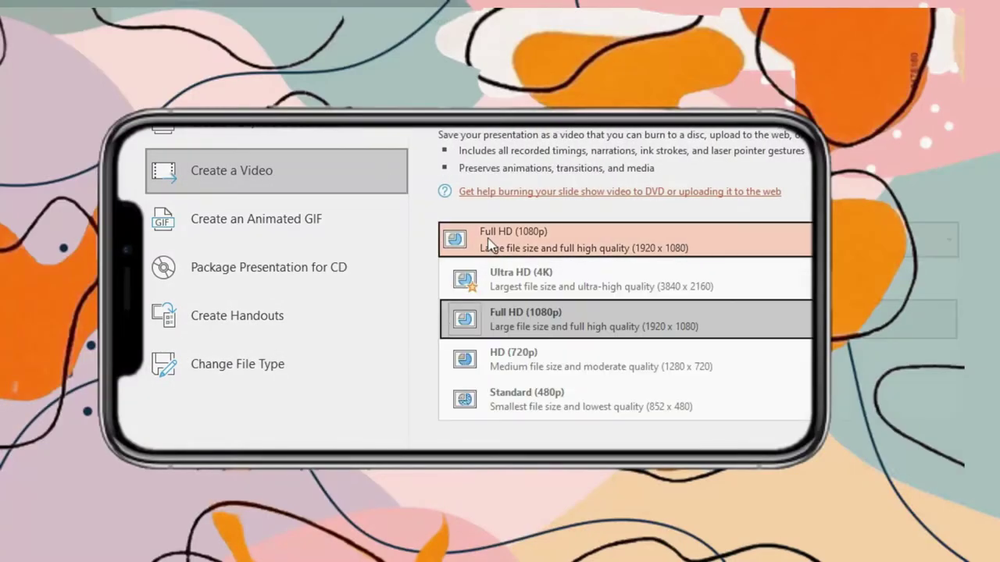
{"action": "left_click", "coordinate": [494, 312]}
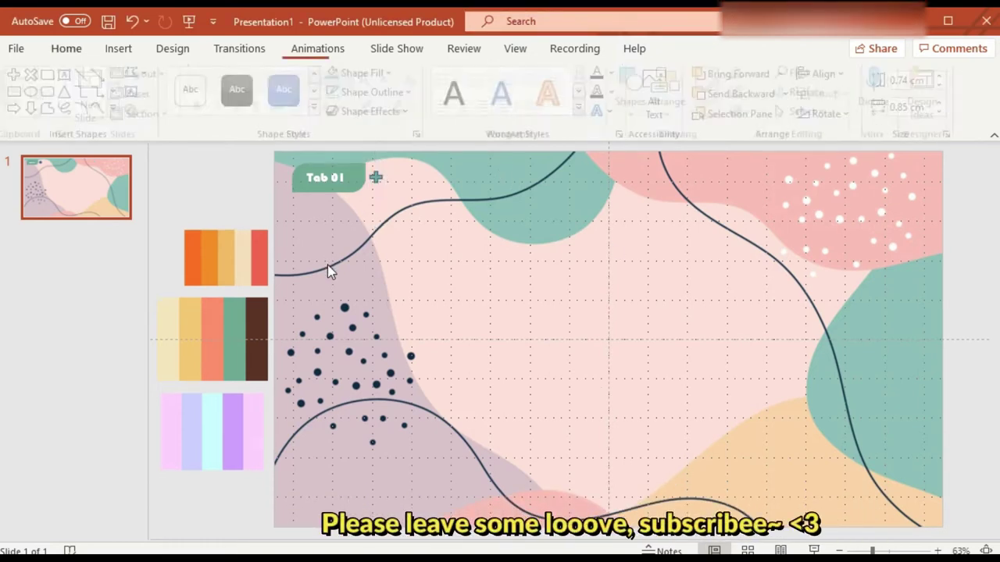
- Draw a diagonal-corners-rounded rectangle beside the slide as a new Tab 01 tab
{"action": "left_click", "coordinate": [333, 188]}
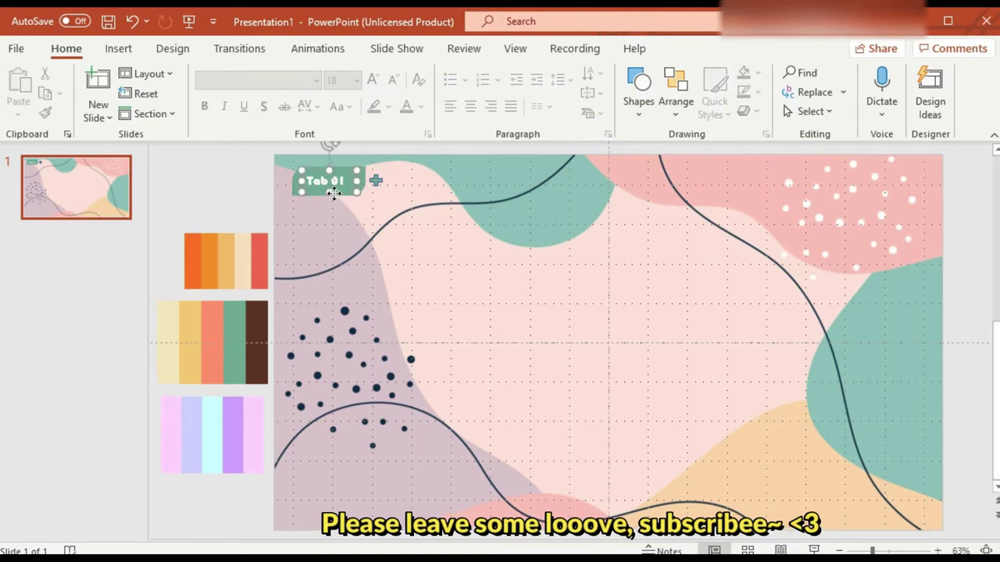
{"action": "left_click", "coordinate": [118, 48]}
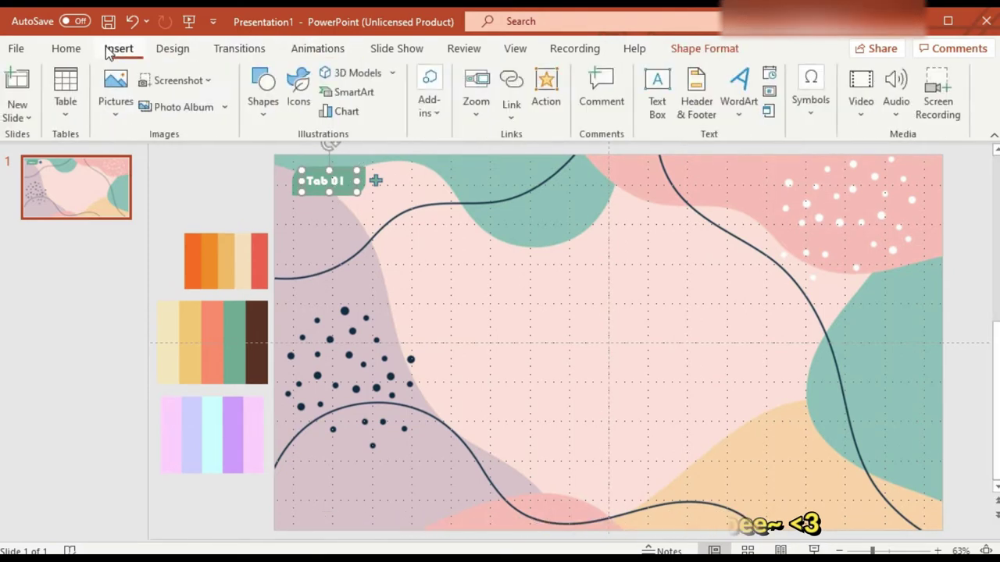
{"action": "left_click", "coordinate": [265, 113]}
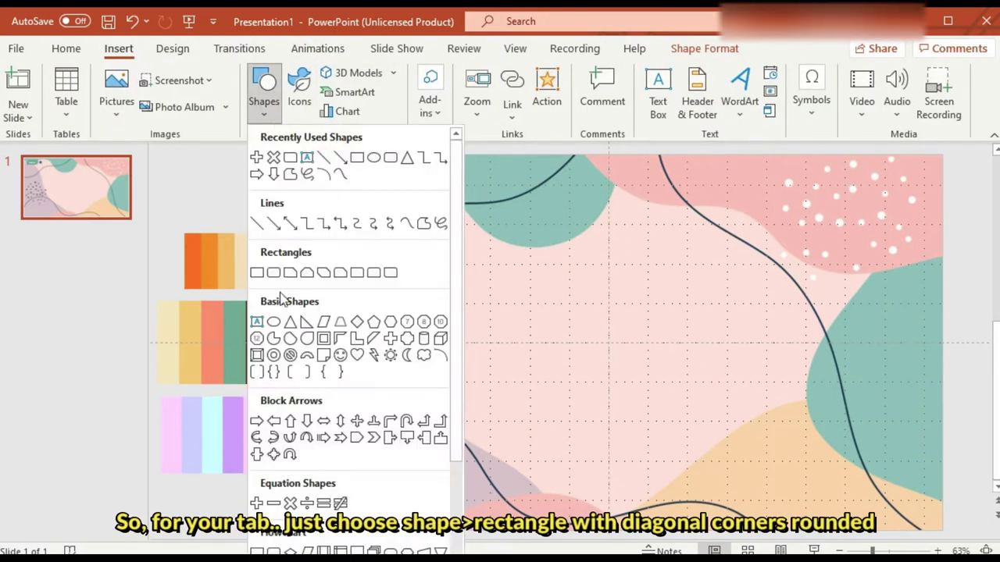
{"action": "left_click", "coordinate": [391, 275]}
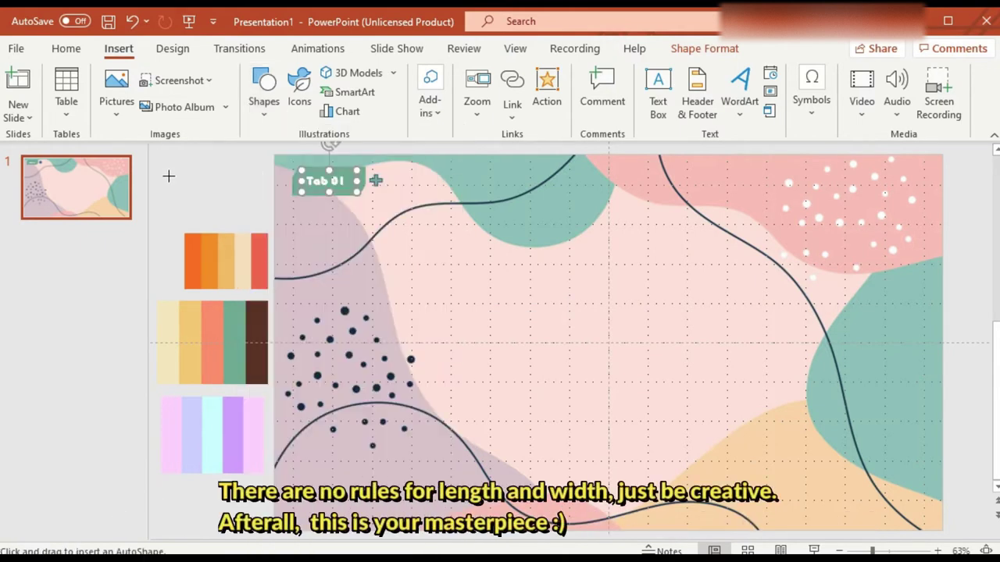
{"action": "left_click_drag", "start_coordinate": [198, 178], "coordinate": [223, 194]}
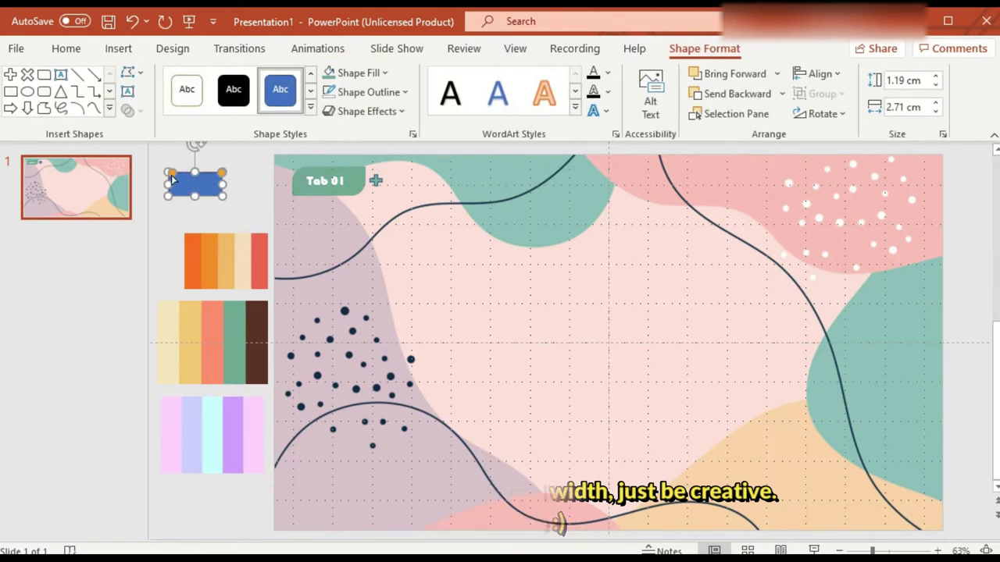
- Fill the new tab teal-green and remove its outline
{"action": "left_click", "coordinate": [185, 178]}
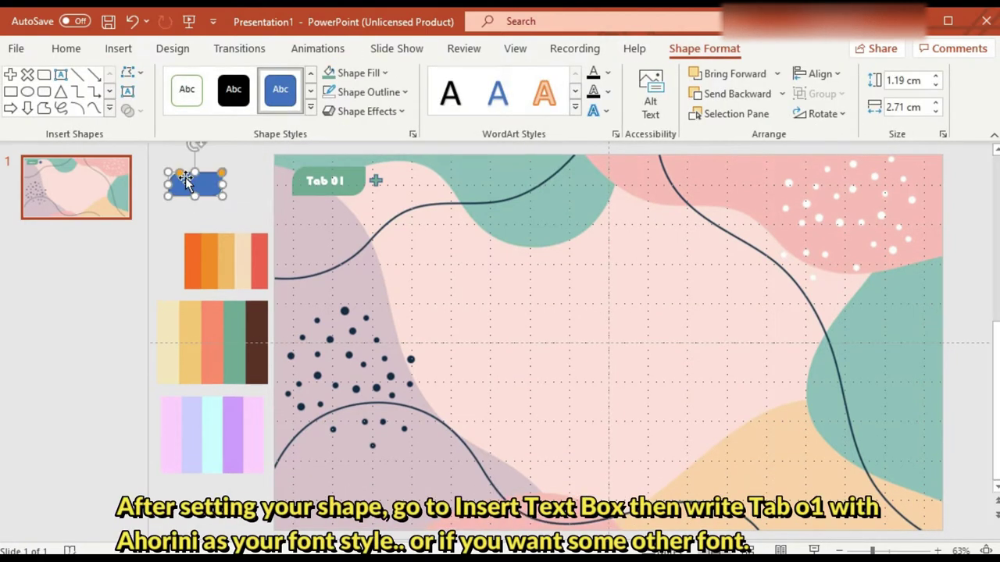
{"action": "left_click", "coordinate": [332, 80]}
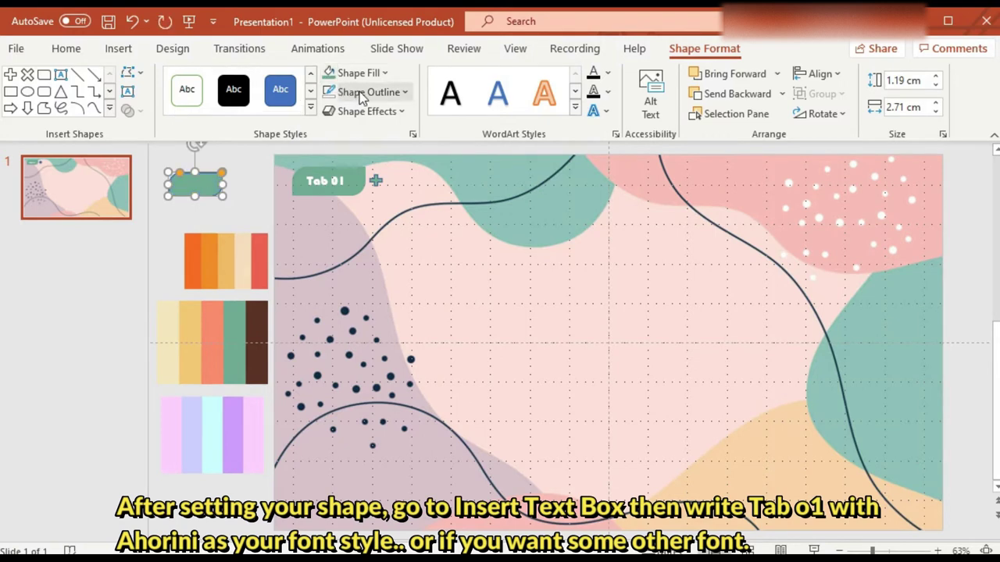
{"action": "left_click", "coordinate": [361, 93]}
{"action": "left_click", "coordinate": [349, 322]}
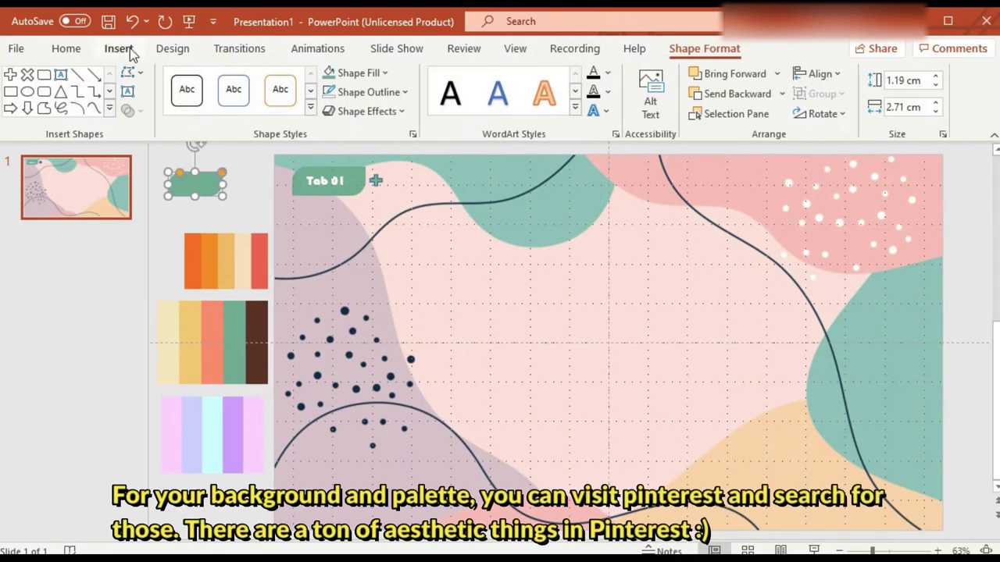
- Add a text box to the tab using the Bauhaus 93 font
{"action": "left_click", "coordinate": [119, 49]}
{"action": "left_click", "coordinate": [266, 80]}
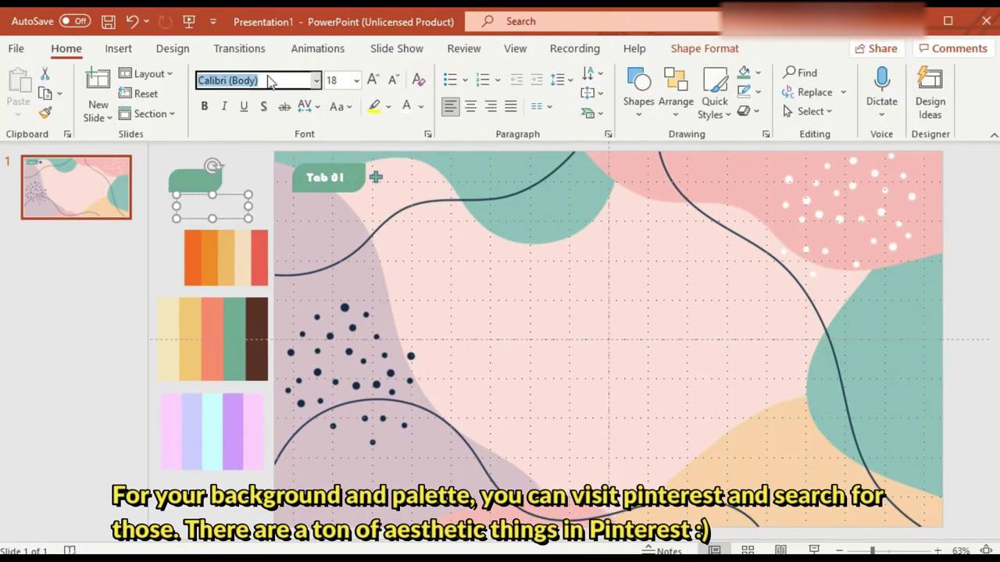
{"action": "type", "text": "Bauhaus 93"}
{"action": "key", "text": "Return"}
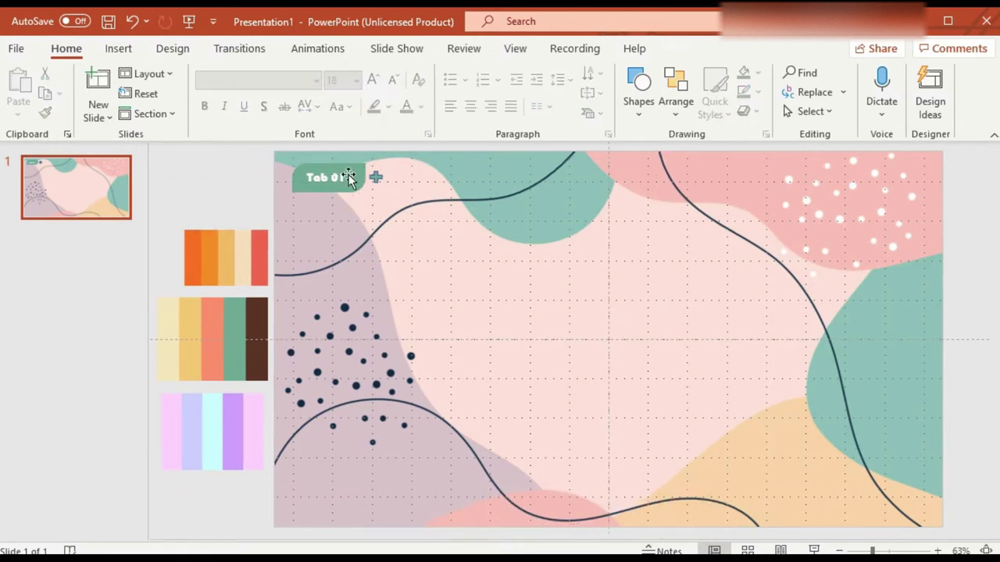
{"action": "left_click", "coordinate": [118, 48]}
{"action": "left_click", "coordinate": [264, 98]}
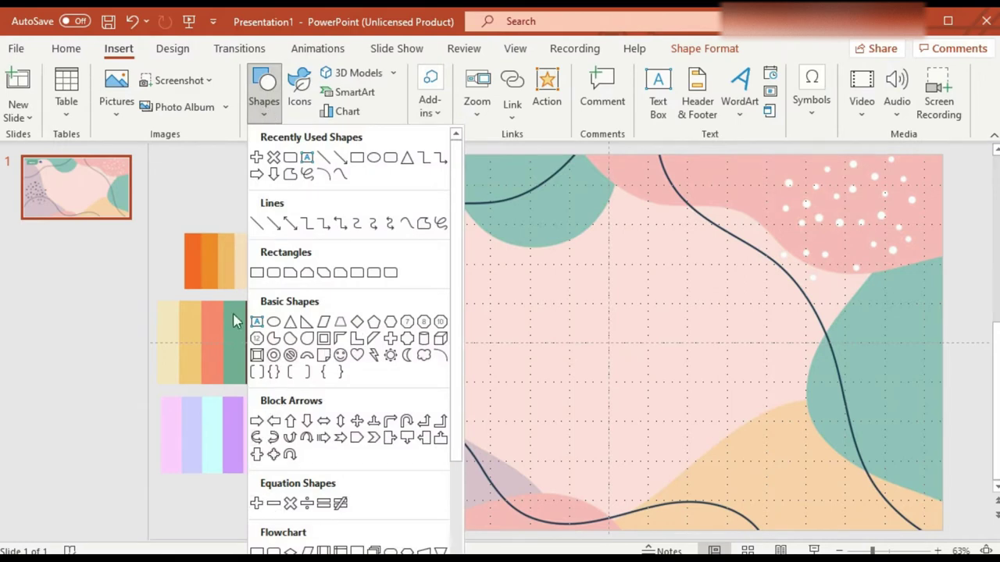
- Try a rounded-rectangle bar beneath Tab 01 and its plus sign, then delete it
{"action": "left_click", "coordinate": [152, 142]}
{"action": "left_click", "coordinate": [413, 226]}
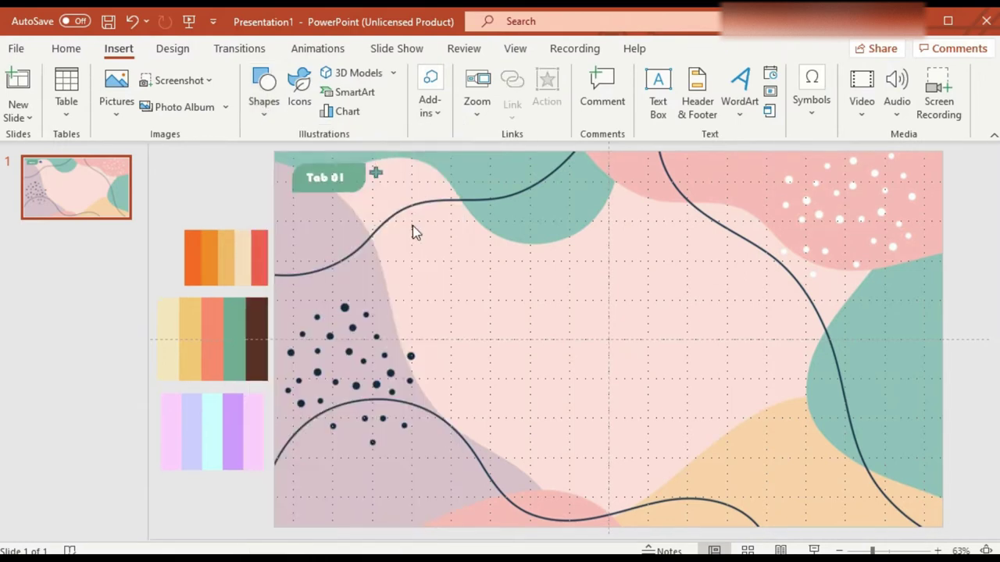
{"action": "left_click", "coordinate": [377, 173]}
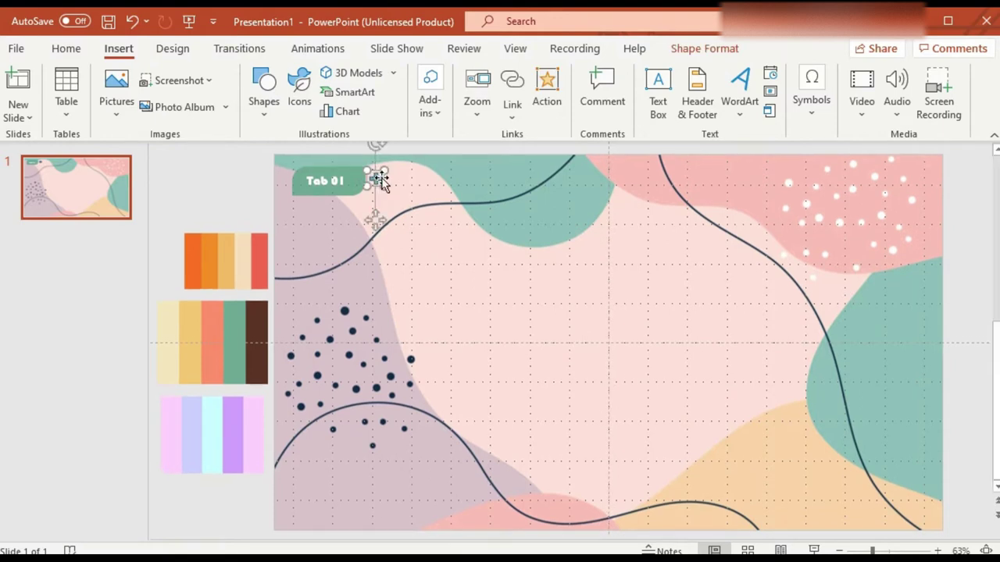
{"action": "left_click", "coordinate": [173, 55]}
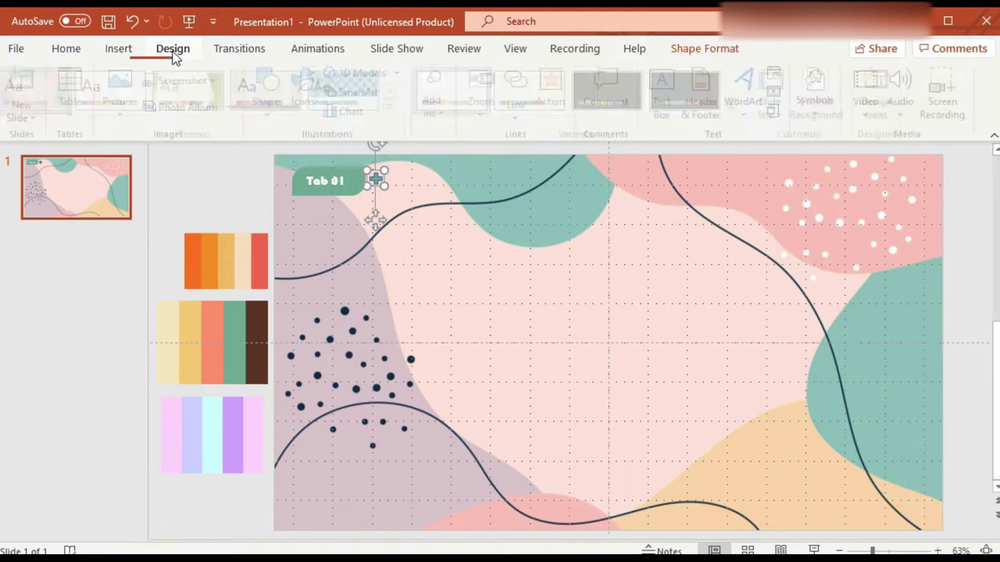
{"action": "left_click", "coordinate": [101, 55]}
{"action": "left_click", "coordinate": [266, 113]}
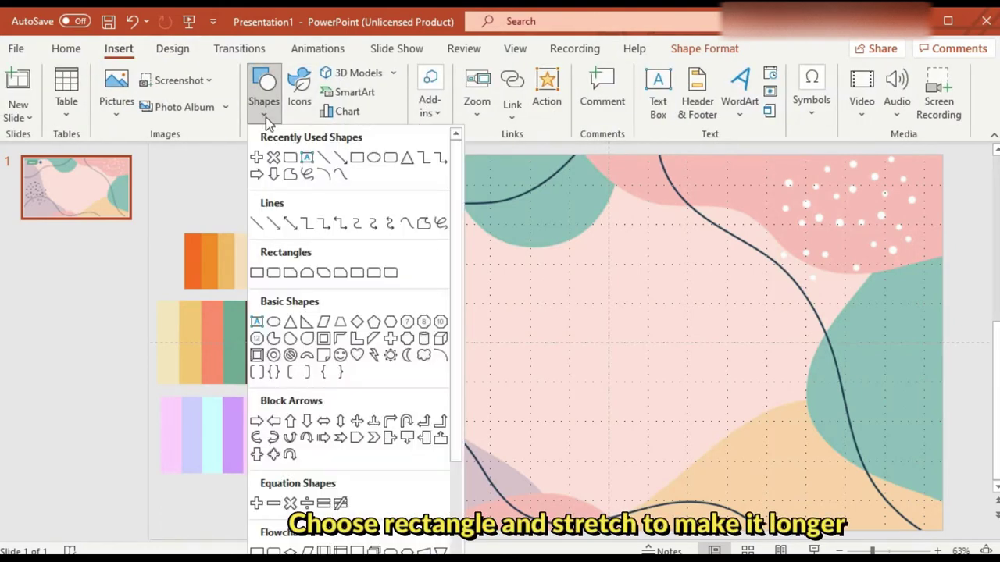
{"action": "left_click", "coordinate": [389, 158]}
{"action": "left_click_drag", "start_coordinate": [292, 185], "coordinate": [734, 195]}
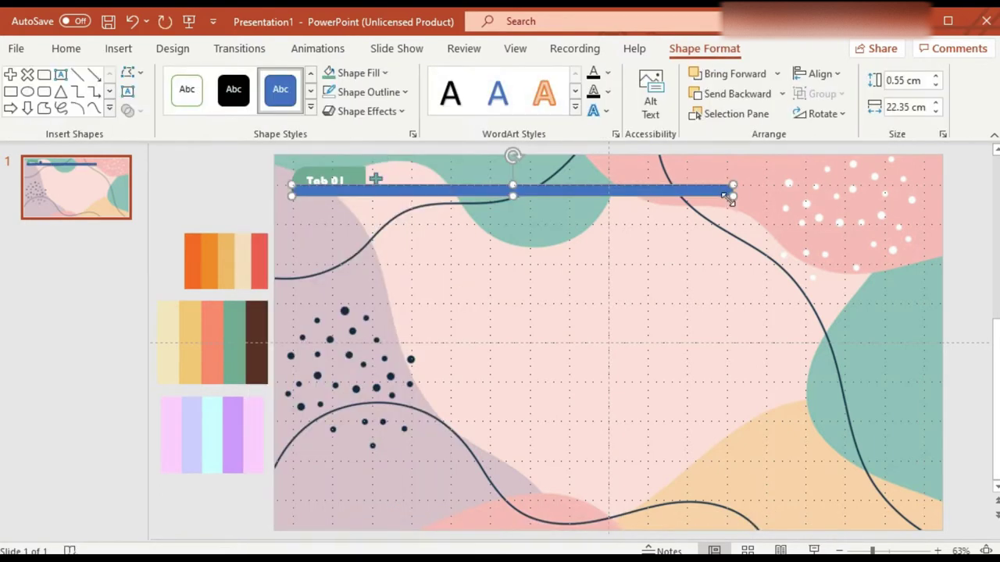
{"action": "left_click_drag", "start_coordinate": [515, 194], "coordinate": [516, 222]}
{"action": "left_click_drag", "start_coordinate": [648, 226], "coordinate": [639, 206]}
{"action": "key", "text": "Delete"}
- Draw a plain rectangle spanning the slide under Tab 01 and fill it green
{"action": "left_click", "coordinate": [118, 48]}
{"action": "left_click", "coordinate": [264, 102]}
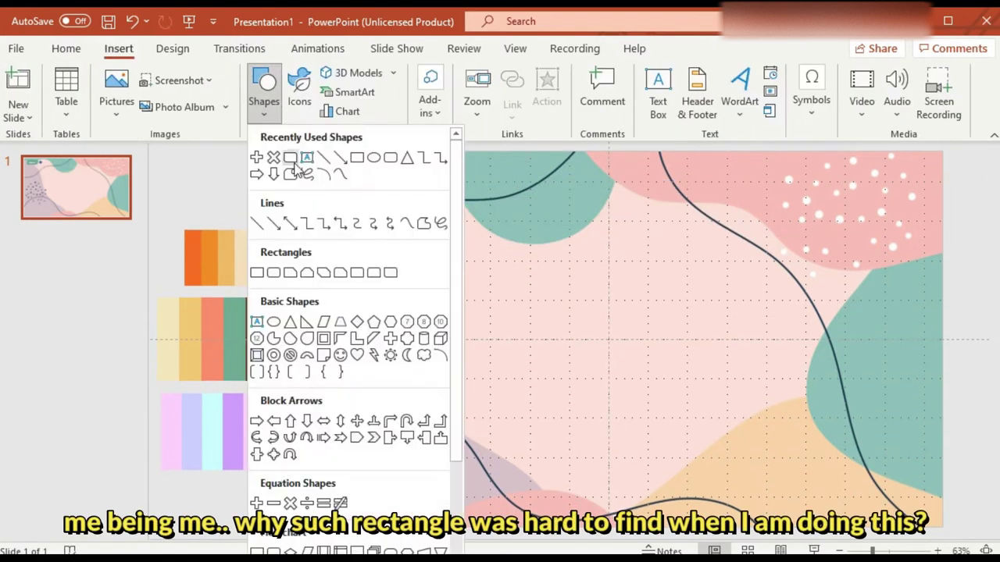
{"action": "left_click", "coordinate": [258, 272]}
{"action": "left_click_drag", "start_coordinate": [301, 206], "coordinate": [918, 238]}
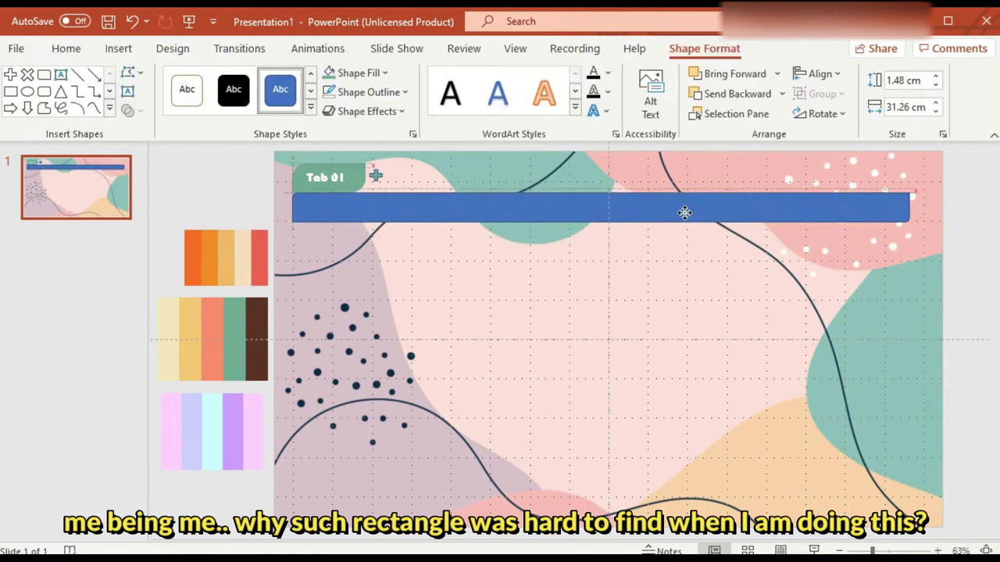
{"action": "key", "text": "Delete"}
{"action": "left_click", "coordinate": [118, 48]}
{"action": "left_click", "coordinate": [263, 101]}
{"action": "left_click", "coordinate": [356, 157]}
{"action": "mouse_move", "coordinate": [291, 211]}
{"action": "left_mouse_down"}
{"action": "mouse_move", "coordinate": [859, 225]}
{"action": "mouse_move", "coordinate": [923, 240]}
{"action": "left_mouse_up"}
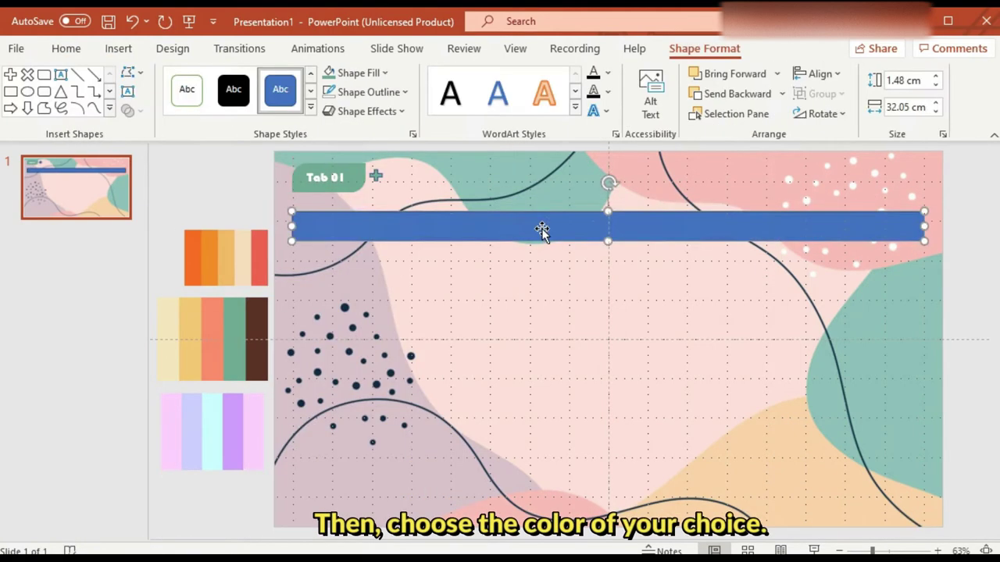
{"action": "left_click_drag", "start_coordinate": [540, 230], "coordinate": [538, 210]}
{"action": "left_click", "coordinate": [341, 104]}
{"action": "left_click", "coordinate": [330, 292]}
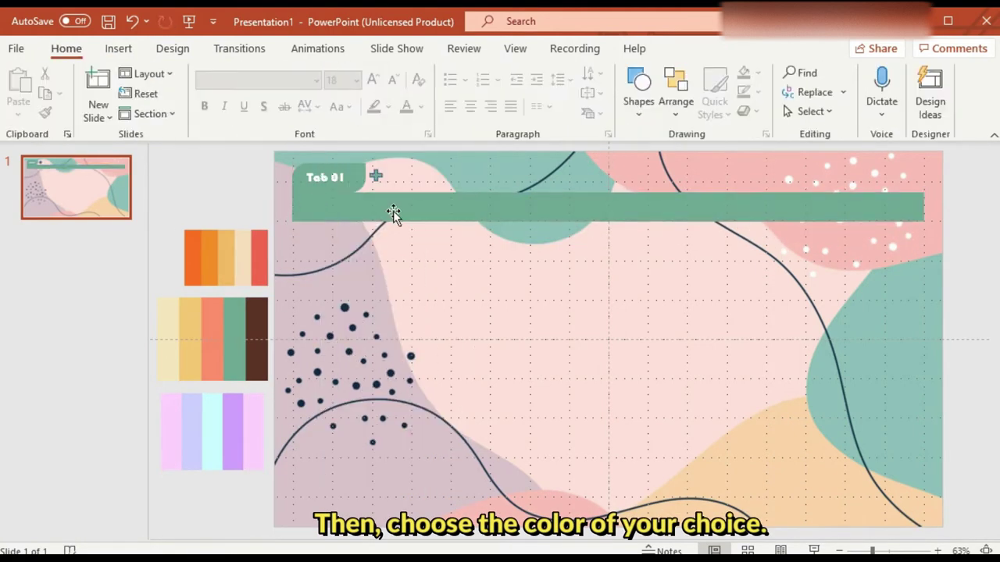
- Stretch the green header bar to about 1.95 cm tall by 32.05 cm wide
{"action": "left_click", "coordinate": [393, 212]}
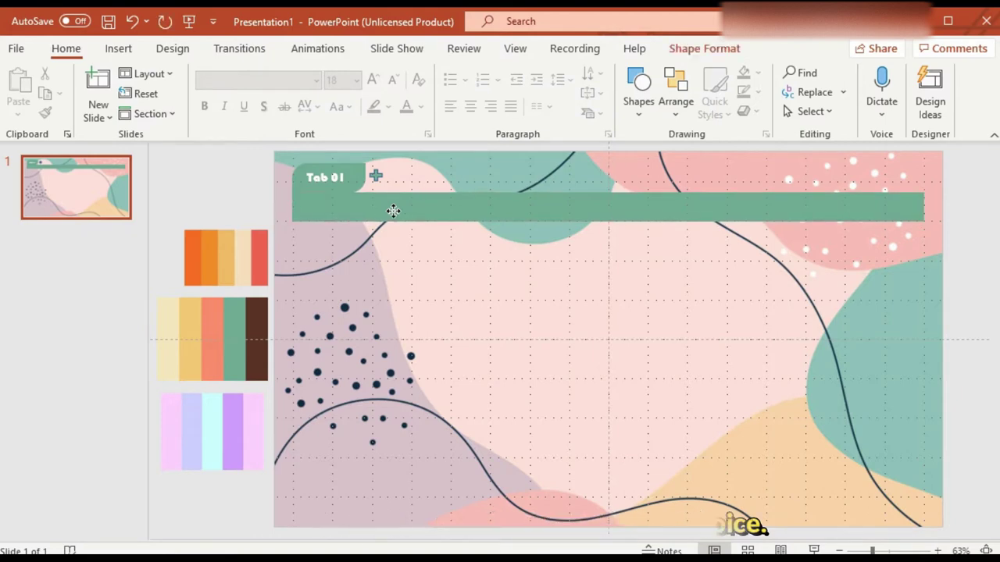
{"action": "left_click_drag", "start_coordinate": [289, 222], "coordinate": [290, 226]}
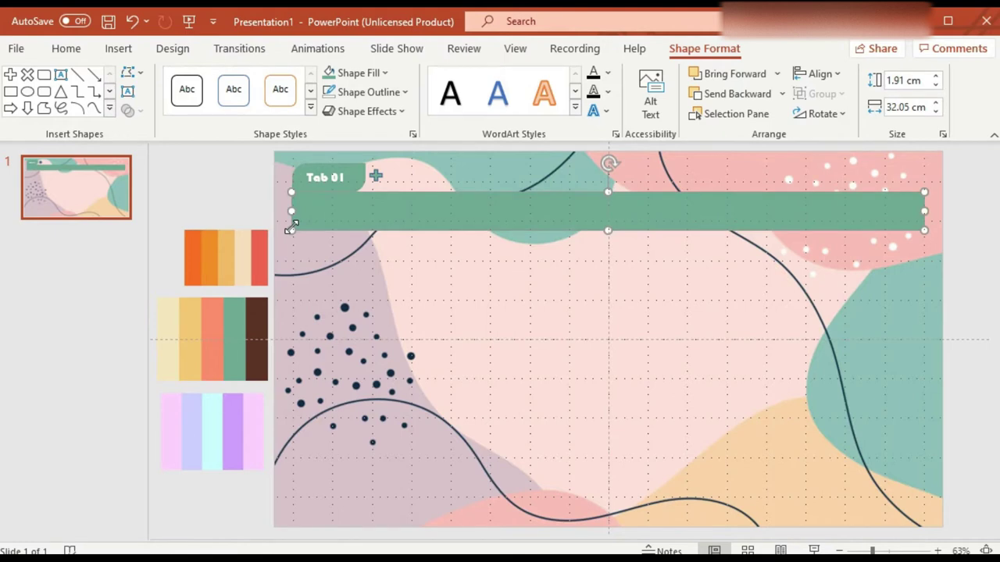
{"action": "left_click_drag", "start_coordinate": [291, 229], "coordinate": [291, 230]}
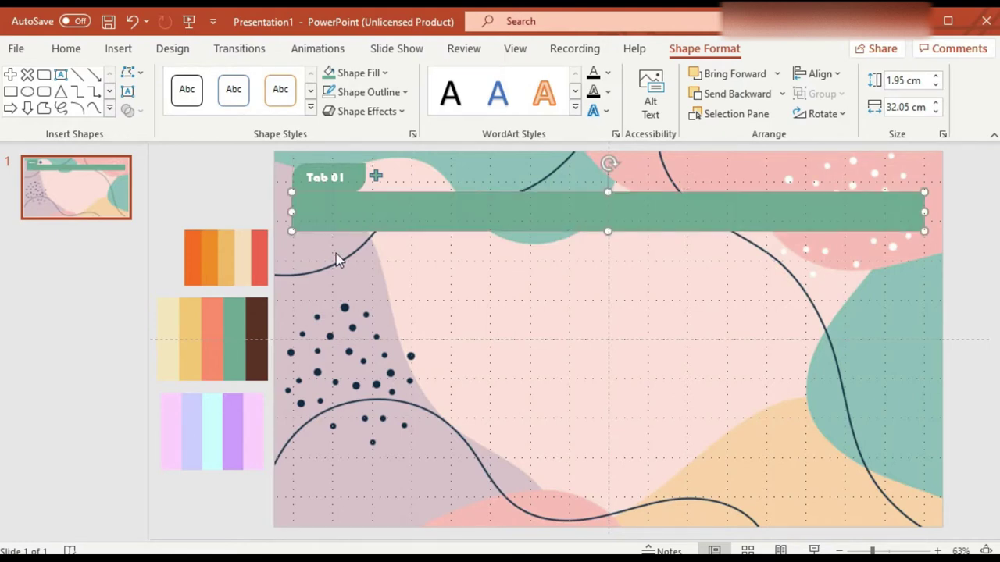
{"action": "left_click", "coordinate": [571, 251]}
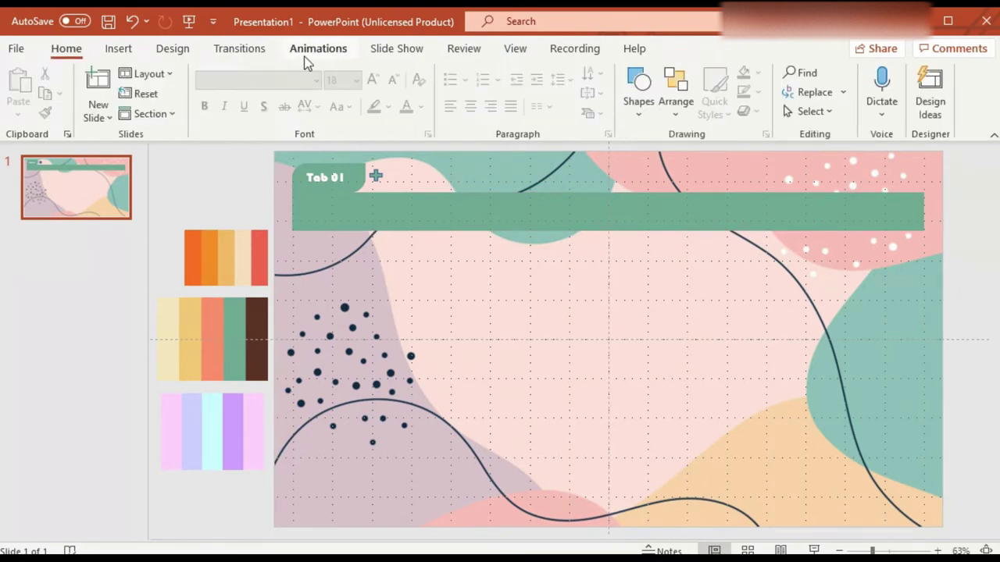
- Draw a large rectangle covering the slide body, about 14.44 cm by 32.05 cm
{"action": "left_click", "coordinate": [118, 49]}
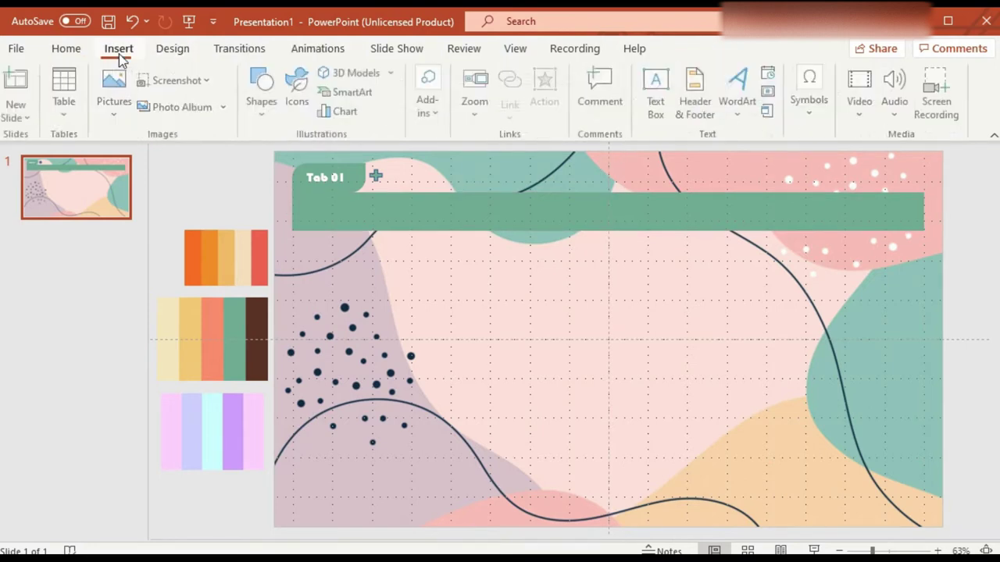
{"action": "left_click", "coordinate": [263, 109]}
{"action": "left_click", "coordinate": [357, 158]}
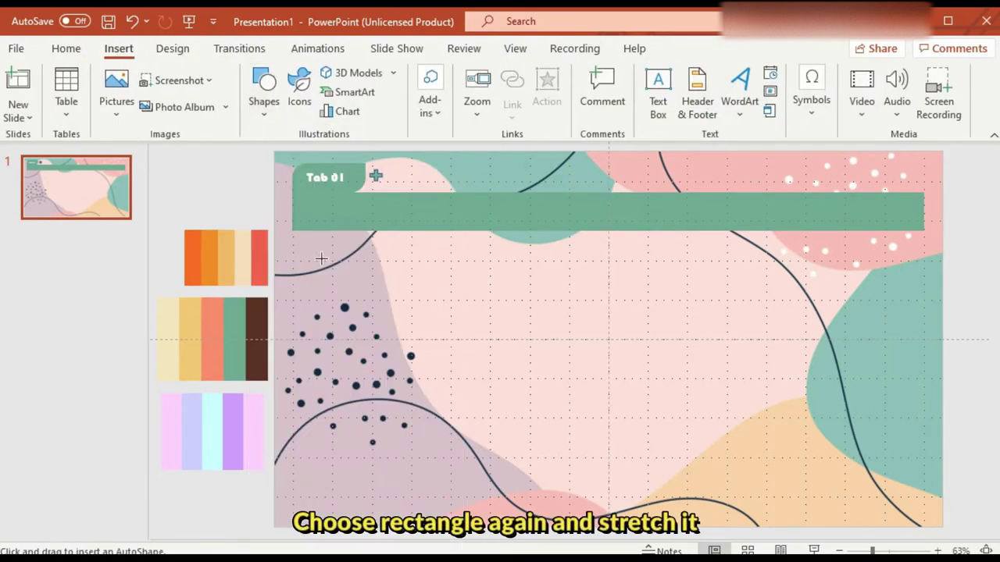
{"action": "mouse_move", "coordinate": [294, 237]}
{"action": "left_mouse_down"}
{"action": "mouse_move", "coordinate": [798, 445]}
{"action": "mouse_move", "coordinate": [922, 508]}
{"action": "left_mouse_up"}
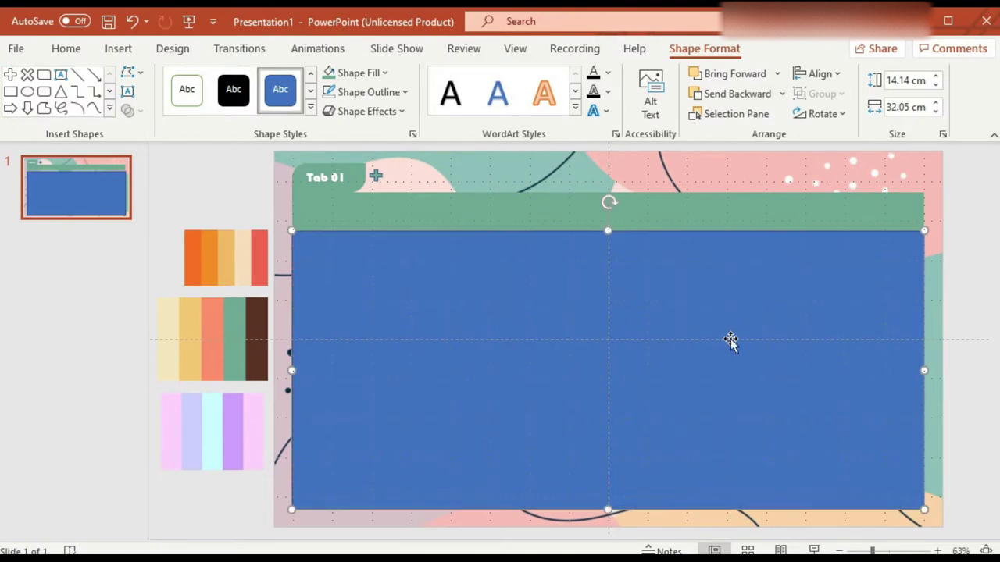
{"action": "left_click_drag", "start_coordinate": [291, 507], "coordinate": [287, 522]}
{"action": "left_click_drag", "start_coordinate": [920, 517], "coordinate": [923, 516]}
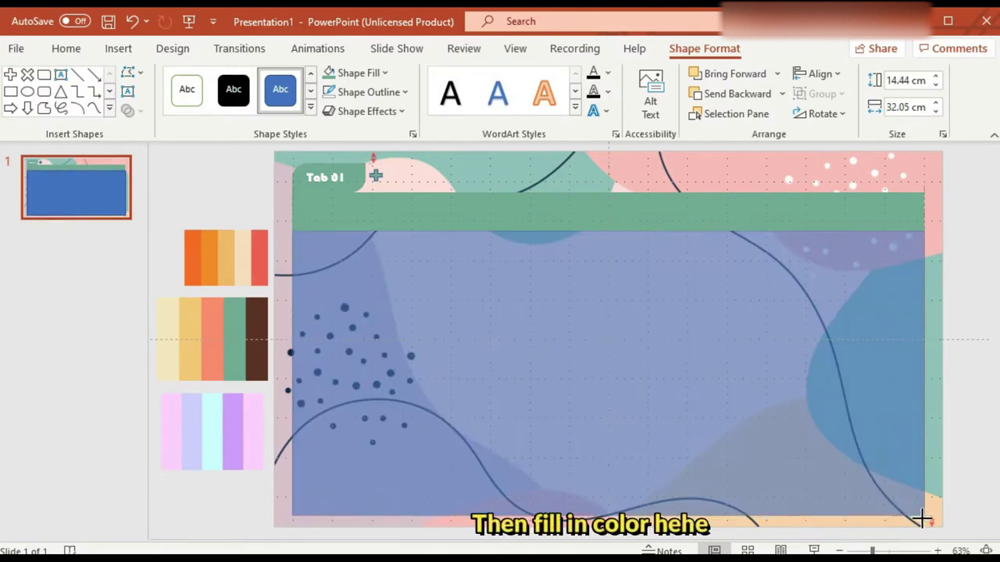
- Fill the panel with the palette green and give it a 3 pt white outline
{"action": "left_click", "coordinate": [329, 72]}
{"action": "left_click", "coordinate": [367, 92]}
{"action": "left_click", "coordinate": [339, 134]}
{"action": "left_click", "coordinate": [377, 93]}
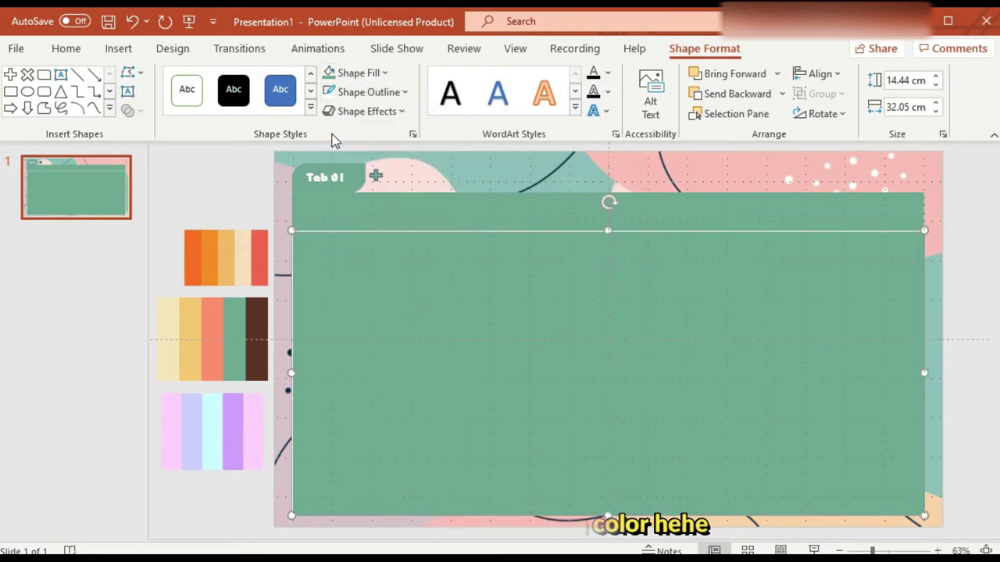
{"action": "left_click", "coordinate": [521, 502]}
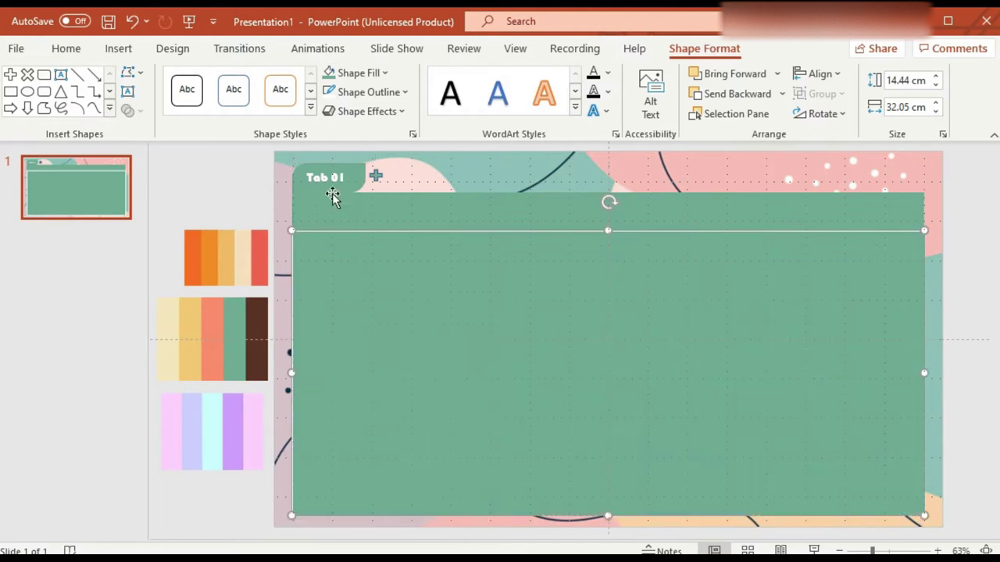
{"action": "left_click", "coordinate": [367, 92]}
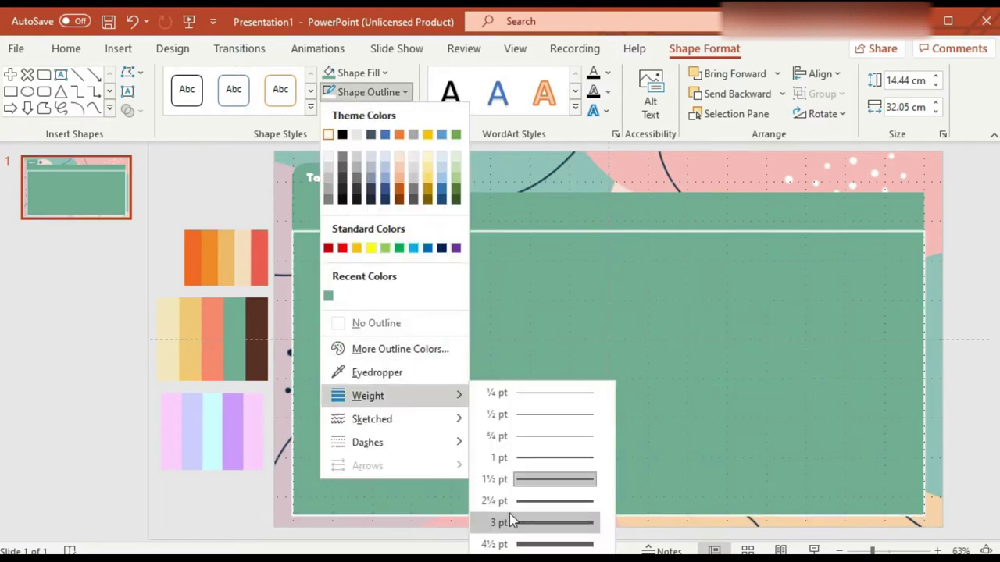
{"action": "left_click", "coordinate": [509, 513]}
{"action": "left_click", "coordinate": [247, 149]}
{"action": "left_click_drag", "start_coordinate": [200, 145], "coordinate": [387, 198]}
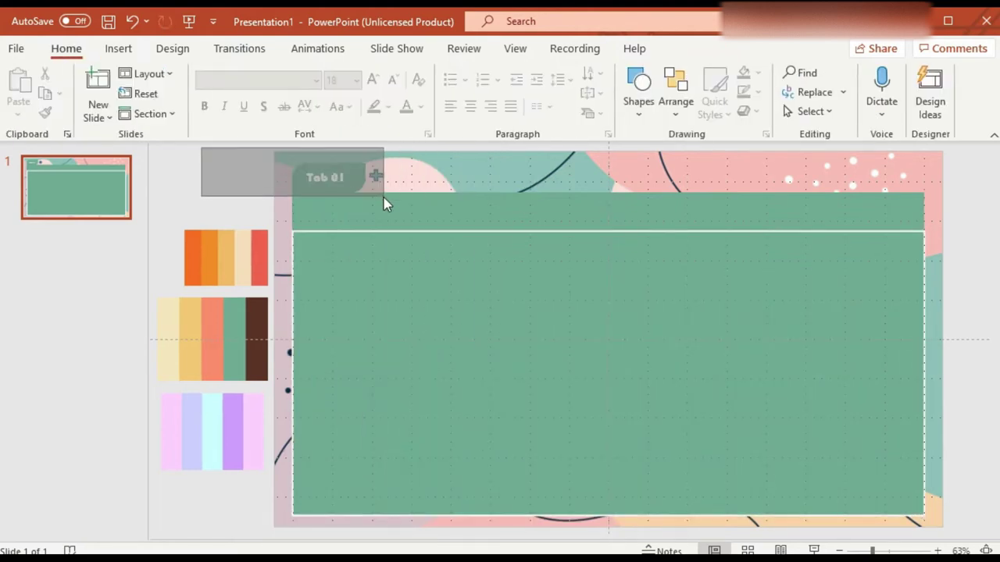
- Draw a rounded rectangle filled white with no outline
{"action": "left_click", "coordinate": [117, 48]}
{"action": "left_click", "coordinate": [263, 89]}
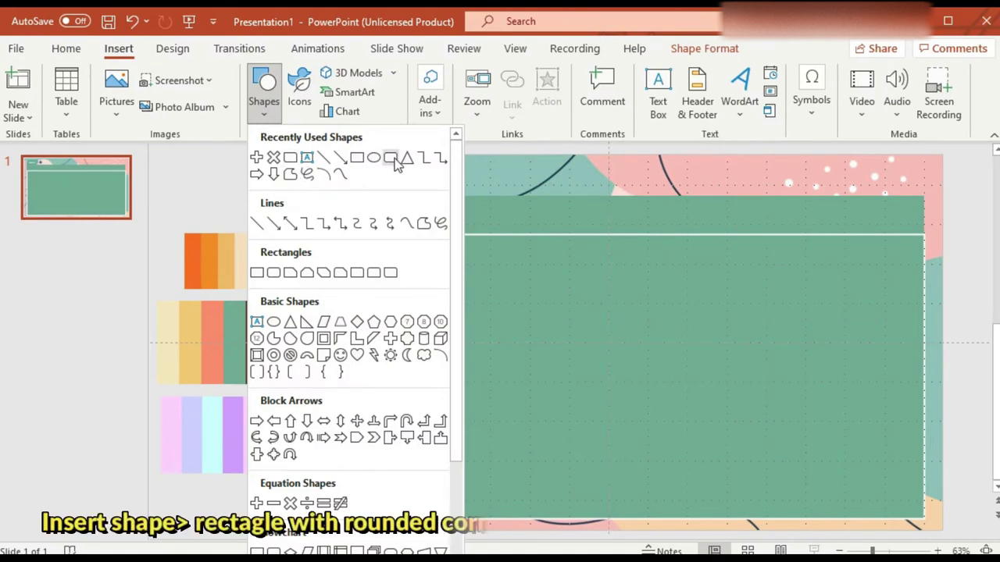
{"action": "left_click", "coordinate": [272, 275]}
{"action": "left_click_drag", "start_coordinate": [163, 173], "coordinate": [265, 196]}
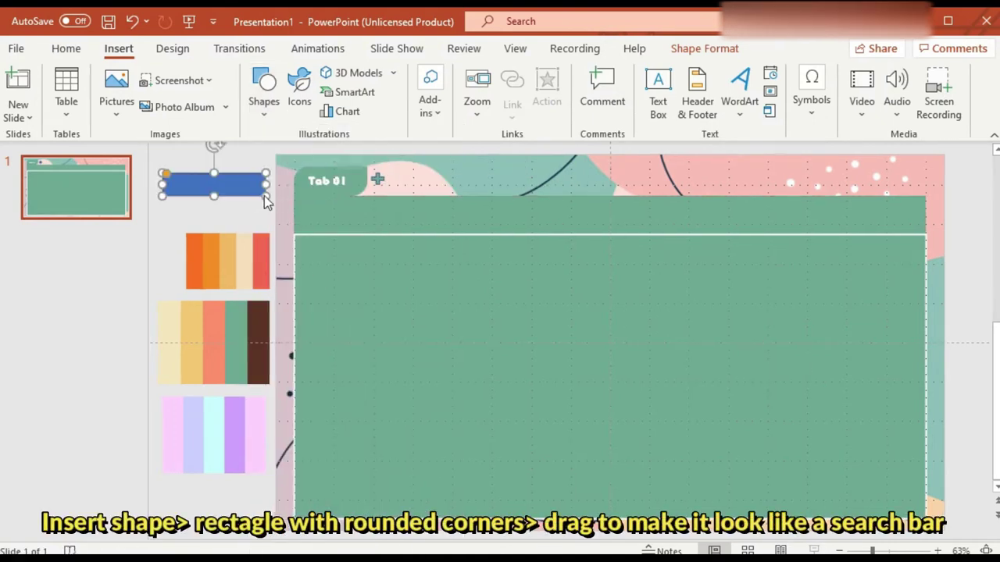
{"action": "left_click", "coordinate": [358, 73]}
{"action": "left_click", "coordinate": [328, 114]}
{"action": "left_click", "coordinate": [365, 91]}
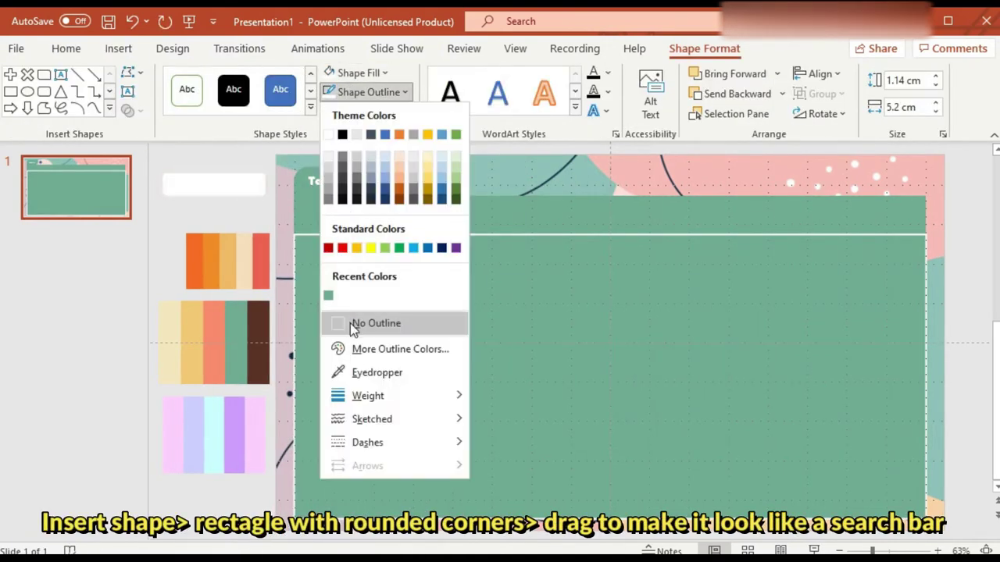
{"action": "left_click", "coordinate": [359, 321]}
- Move the white bar into the green header and stretch it to about 26.52 cm wide
{"action": "mouse_move", "coordinate": [214, 179]}
{"action": "left_mouse_down"}
{"action": "mouse_move", "coordinate": [467, 206]}
{"action": "mouse_move", "coordinate": [356, 226]}
{"action": "mouse_move", "coordinate": [370, 201]}
{"action": "left_mouse_up"}
{"action": "left_click_drag", "start_coordinate": [536, 228], "coordinate": [880, 221]}
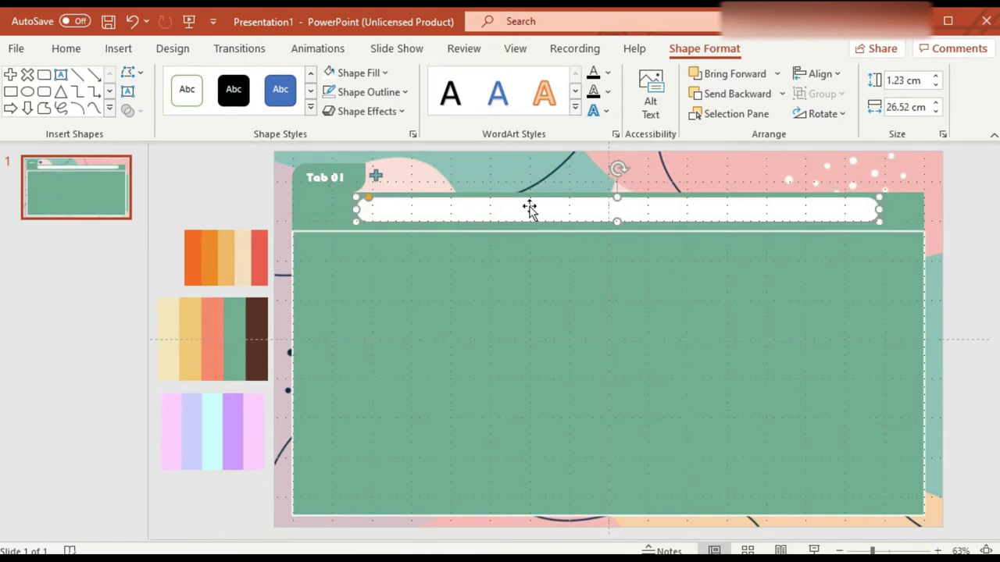
{"action": "left_click", "coordinate": [511, 189]}
{"action": "left_click", "coordinate": [393, 214]}
{"action": "left_click_drag", "start_coordinate": [417, 216], "coordinate": [439, 204]}
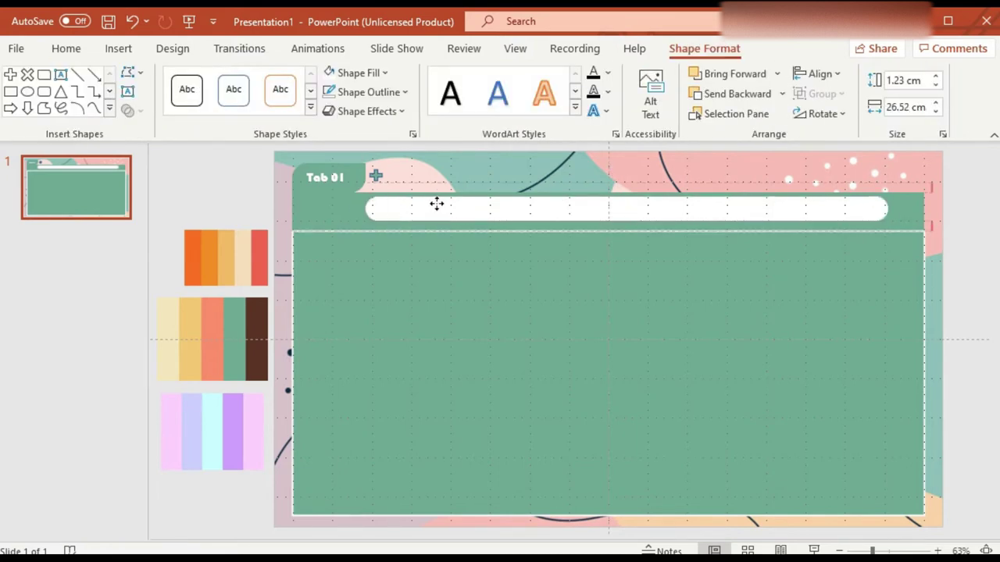
{"action": "left_click_drag", "start_coordinate": [366, 222], "coordinate": [349, 222]}
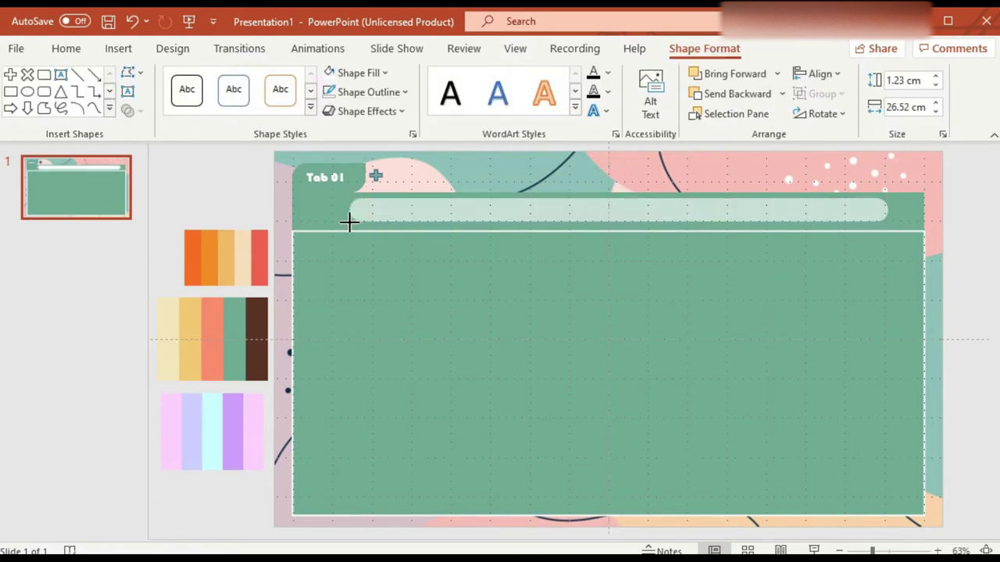
{"action": "key", "text": "Escape"}
- Insert 'arrow' icons and arrange back, forward and refresh icons left of the white bar
{"action": "left_click", "coordinate": [119, 49]}
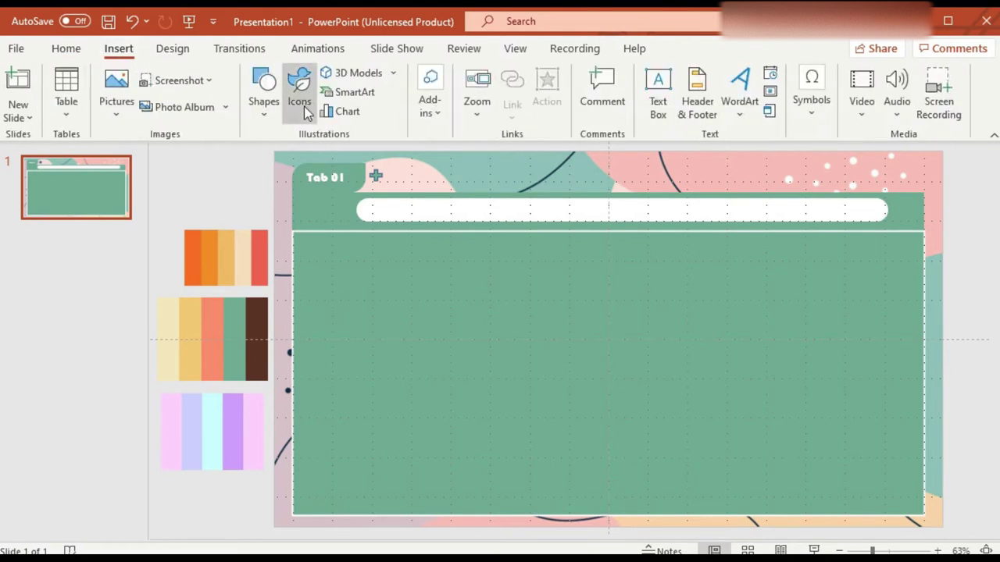
{"action": "left_click", "coordinate": [300, 94]}
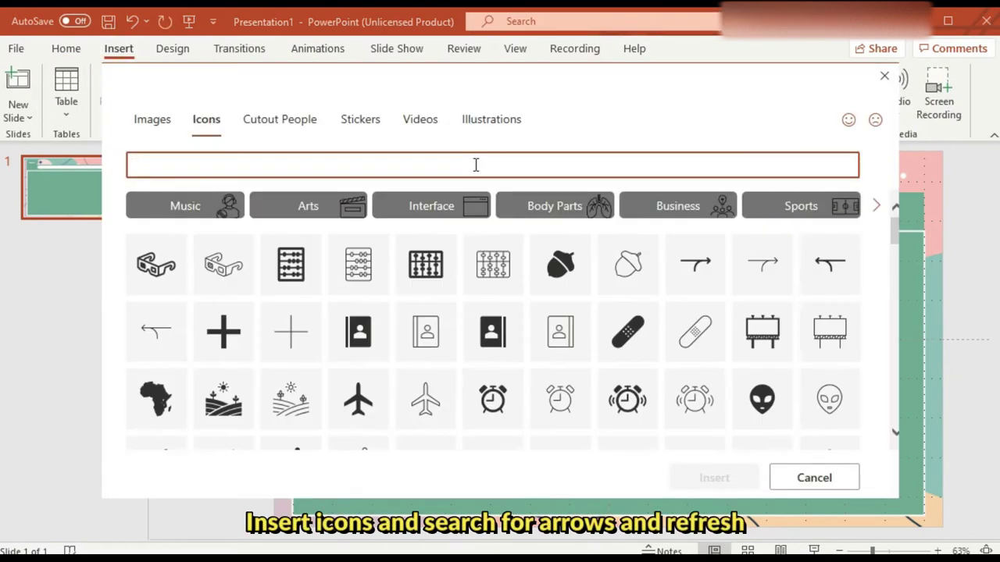
{"action": "type", "text": "arrow"}
{"action": "left_click", "coordinate": [234, 212]}
{"action": "left_click", "coordinate": [711, 478]}
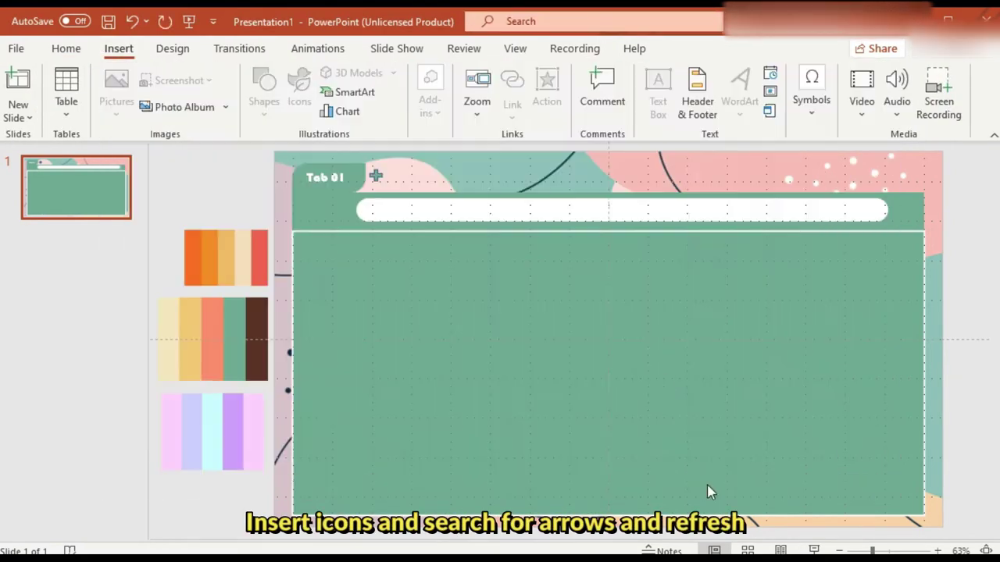
{"action": "mouse_move", "coordinate": [503, 339]}
{"action": "left_mouse_down"}
{"action": "mouse_move", "coordinate": [236, 217]}
{"action": "mouse_move", "coordinate": [209, 191]}
{"action": "left_mouse_up"}
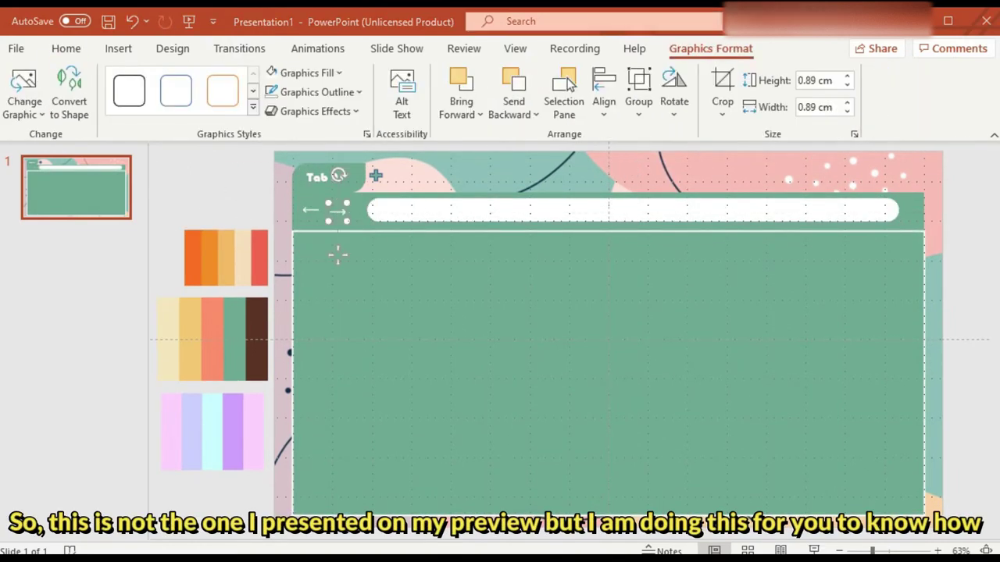
{"action": "left_click", "coordinate": [336, 207]}
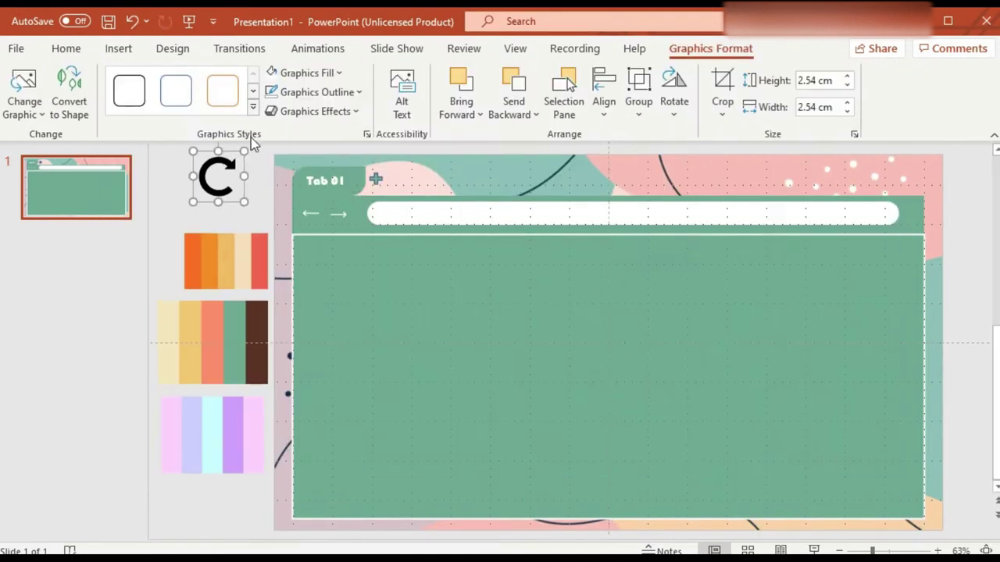
{"action": "left_click_drag", "start_coordinate": [201, 153], "coordinate": [224, 154]}
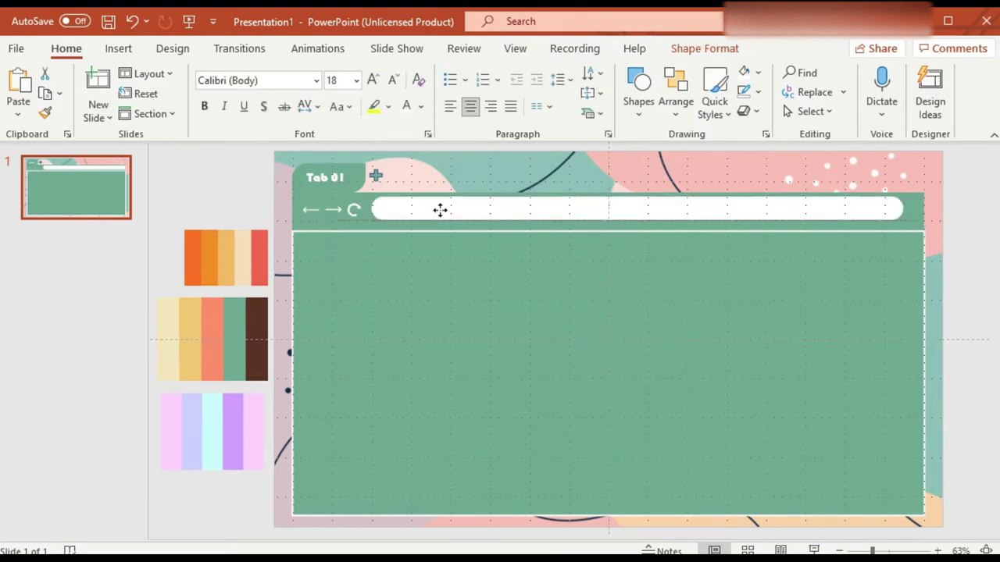
- Insert the mail icon picture and place it at the white bar's right end
{"action": "scroll", "coordinate": [375, 234], "scroll_direction": "down", "scroll_amount": 5}
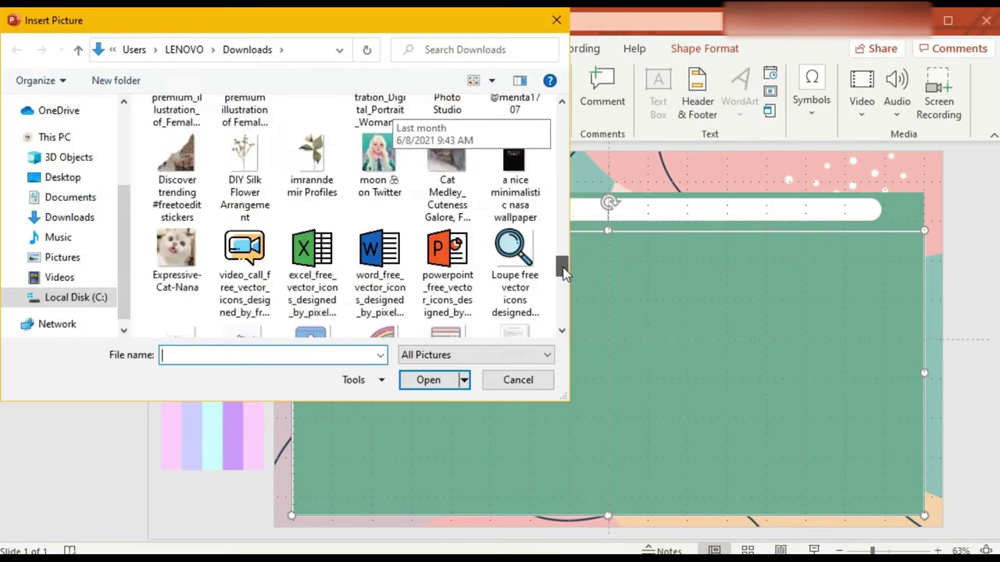
{"action": "scroll", "coordinate": [375, 234], "scroll_direction": "down", "scroll_amount": 3}
{"action": "left_click", "coordinate": [311, 289]}
{"action": "double_click", "coordinate": [377, 277]}
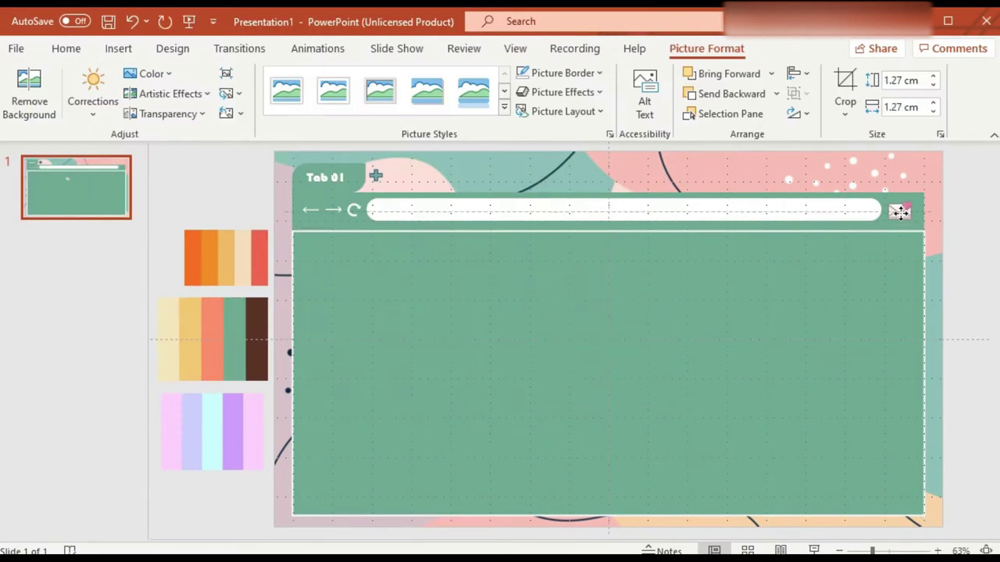
{"action": "left_click_drag", "start_coordinate": [204, 165], "coordinate": [935, 528]}
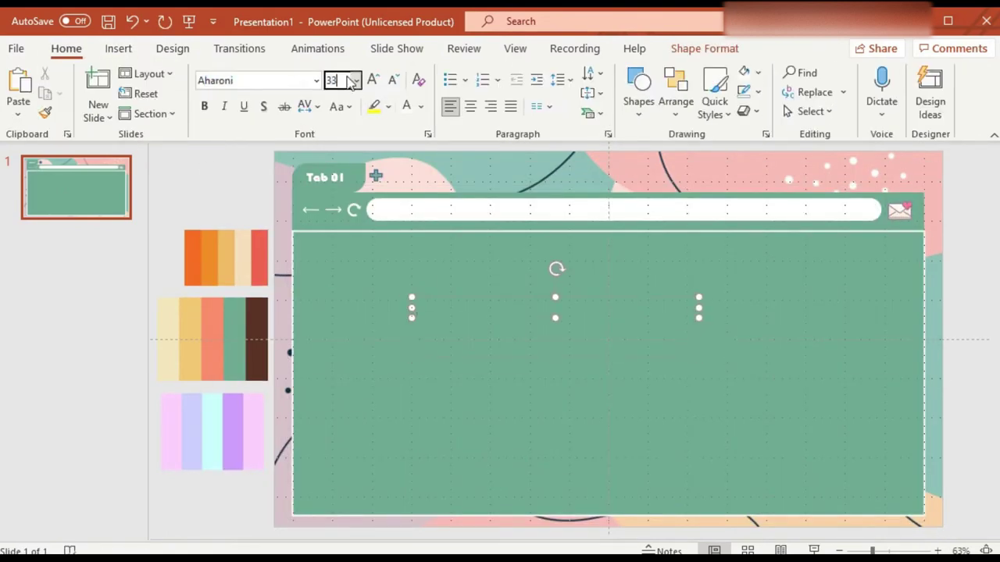
- Type GOOGLE at 80 pt, position it on the panel, and paste a duplicate copy
{"action": "type", "text": "G"}
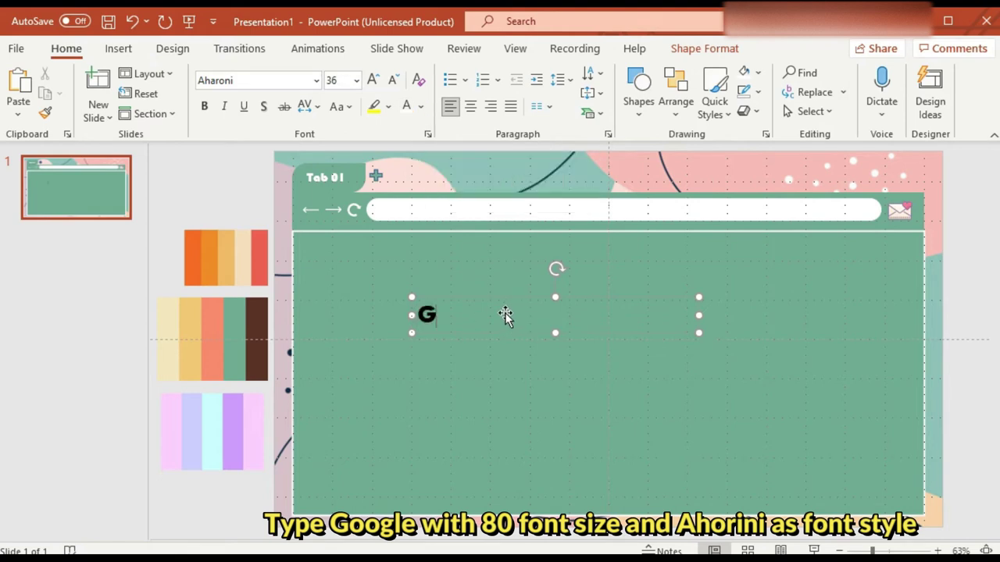
{"action": "type", "text": "OOG;E"}
{"action": "key", "text": "BackSpace"}
{"action": "key", "text": "BackSpace"}
{"action": "type", "text": "LE"}
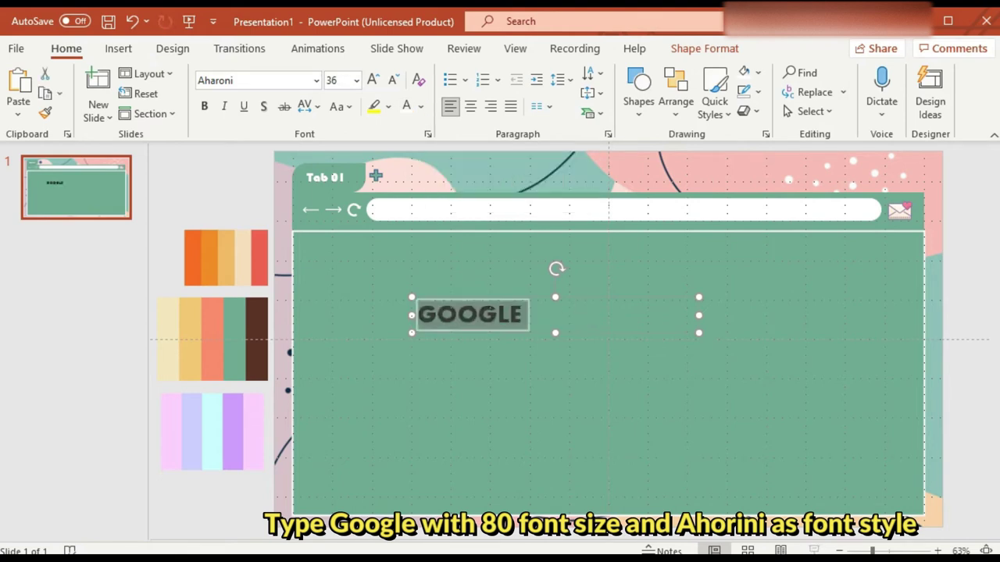
{"action": "left_click", "coordinate": [351, 82]}
{"action": "type", "text": "80"}
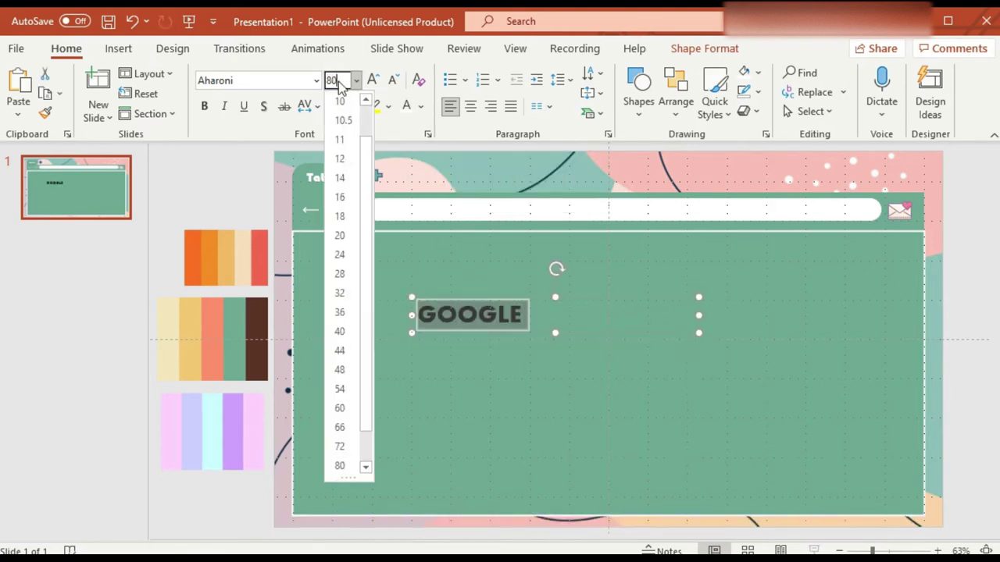
{"action": "key", "text": "Return"}
{"action": "left_click_drag", "start_coordinate": [486, 300], "coordinate": [565, 252]}
{"action": "key", "text": "ctrl+c"}
{"action": "key", "text": "ctrl+v"}
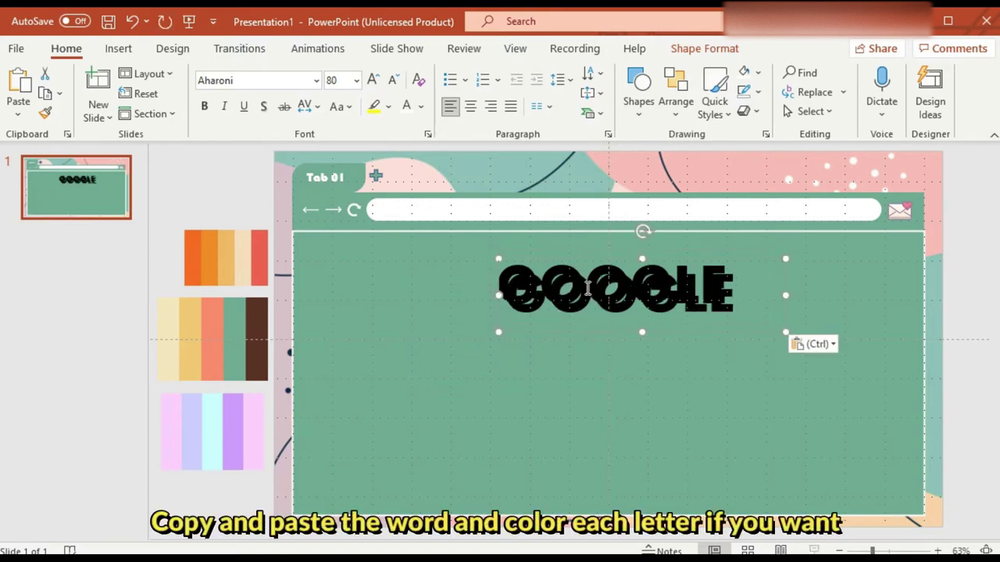
- Colour the copy's first G coral, first O purple and second O yellow
{"action": "left_click_drag", "start_coordinate": [542, 292], "coordinate": [295, 258]}
{"action": "left_click", "coordinate": [419, 107]}
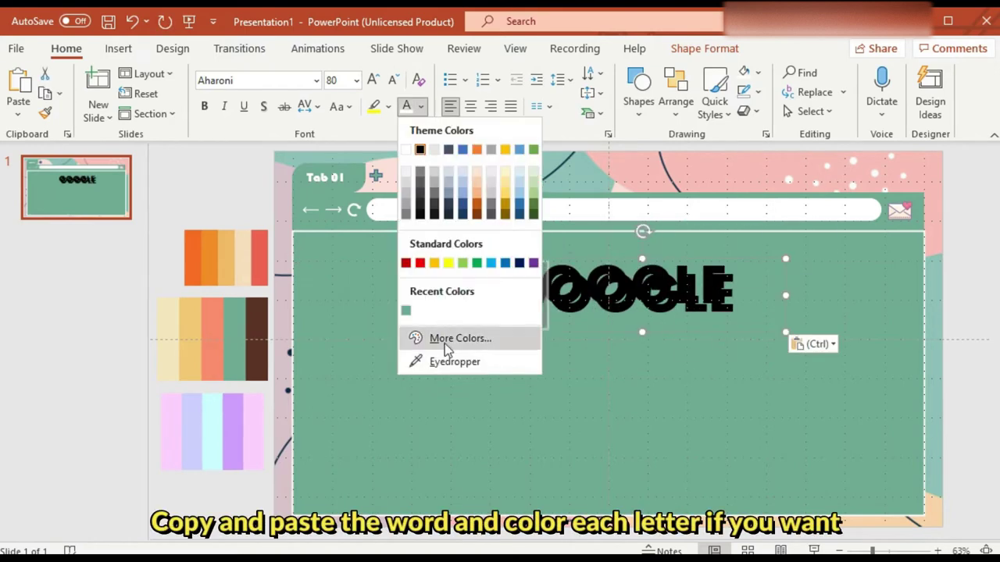
{"action": "left_click", "coordinate": [437, 359]}
{"action": "left_click_drag", "start_coordinate": [593, 297], "coordinate": [550, 295]}
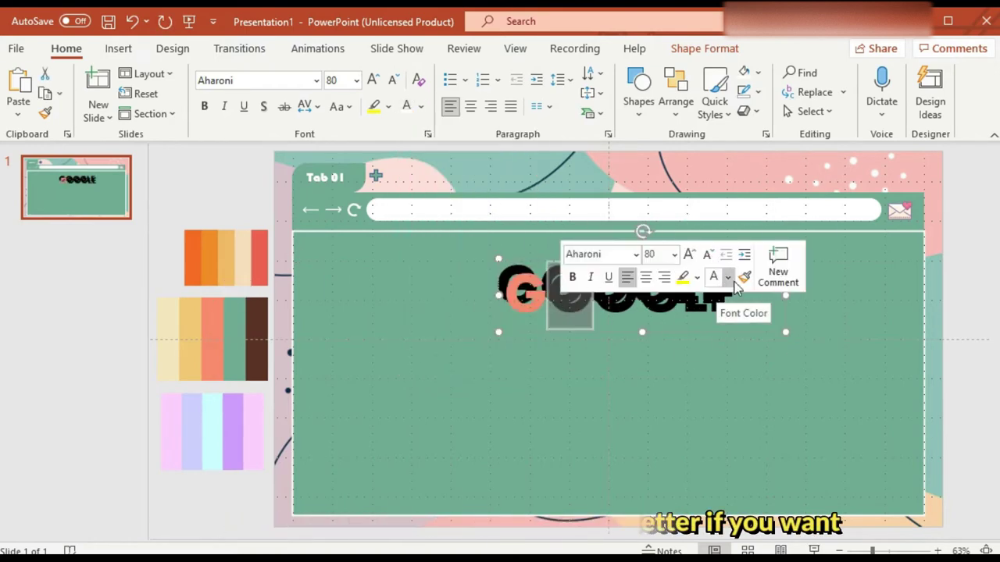
{"action": "left_click", "coordinate": [772, 262]}
{"action": "left_click", "coordinate": [731, 509]}
{"action": "left_click", "coordinate": [237, 403]}
{"action": "left_click_drag", "start_coordinate": [639, 295], "coordinate": [592, 296]}
{"action": "left_click", "coordinate": [773, 262]}
{"action": "left_click", "coordinate": [777, 517]}
- Colour the second G beige and the final E yellow
{"action": "left_click", "coordinate": [189, 336]}
{"action": "left_click_drag", "start_coordinate": [684, 295], "coordinate": [639, 296]}
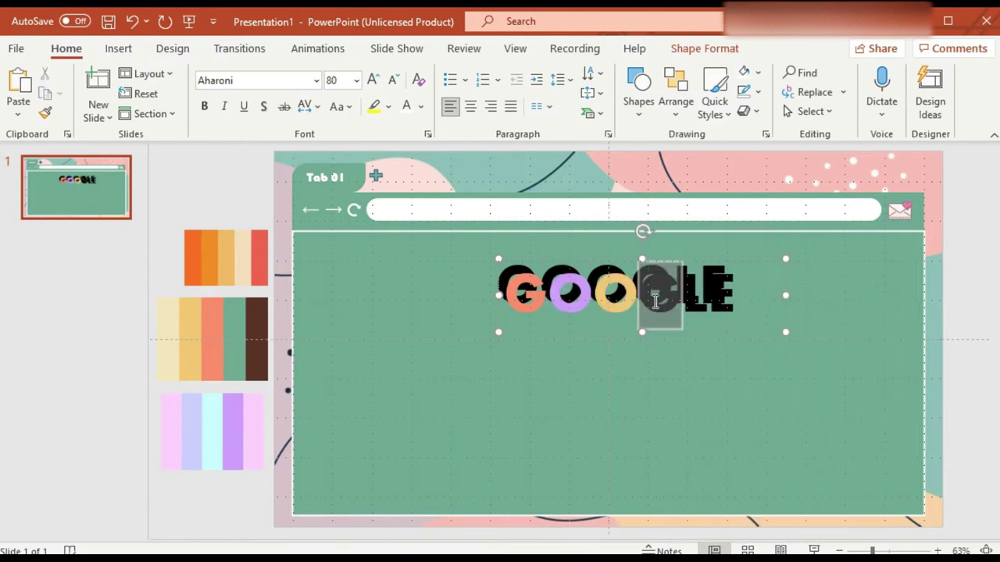
{"action": "left_click", "coordinate": [820, 271]}
{"action": "left_click", "coordinate": [825, 527]}
{"action": "left_click", "coordinate": [820, 277]}
{"action": "left_click", "coordinate": [847, 277]}
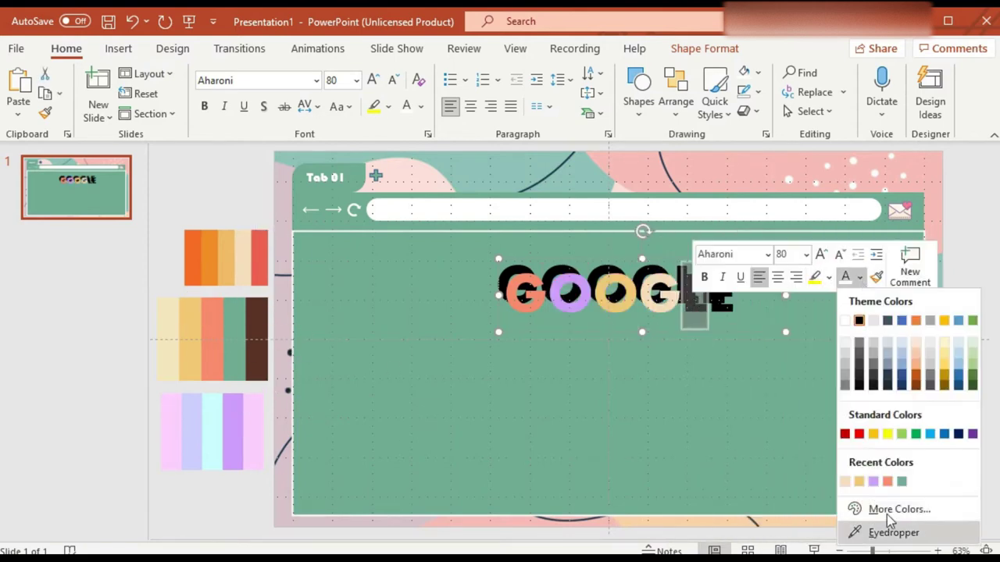
{"action": "left_click", "coordinate": [851, 526]}
{"action": "left_click_drag", "start_coordinate": [737, 294], "coordinate": [711, 295]}
{"action": "left_click", "coordinate": [891, 259]}
{"action": "left_click", "coordinate": [911, 517]}
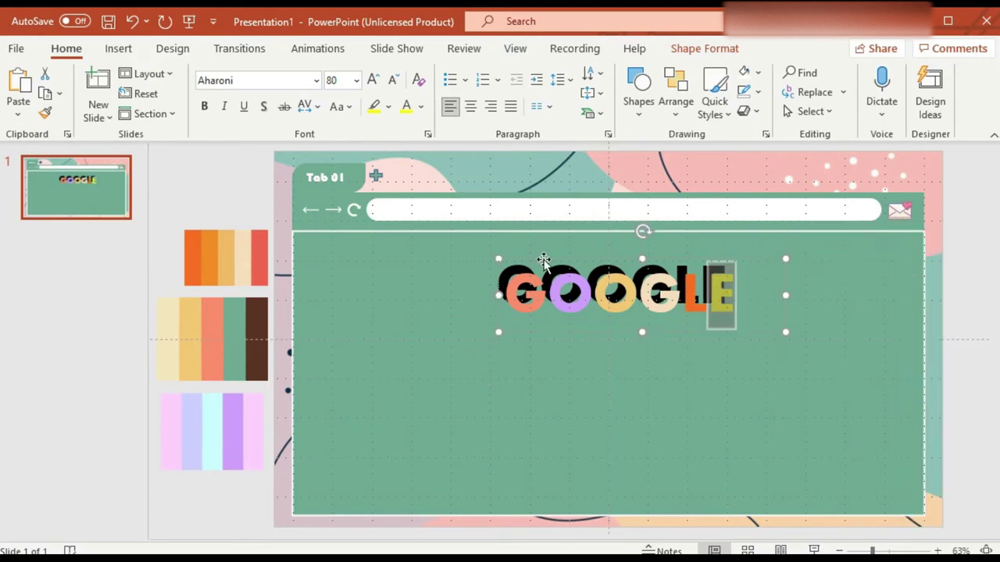
{"action": "left_click", "coordinate": [533, 250]}
- Move the orange palette higher, then select the whole GOOGLE text box for its options
{"action": "left_click_drag", "start_coordinate": [227, 234], "coordinate": [205, 163]}
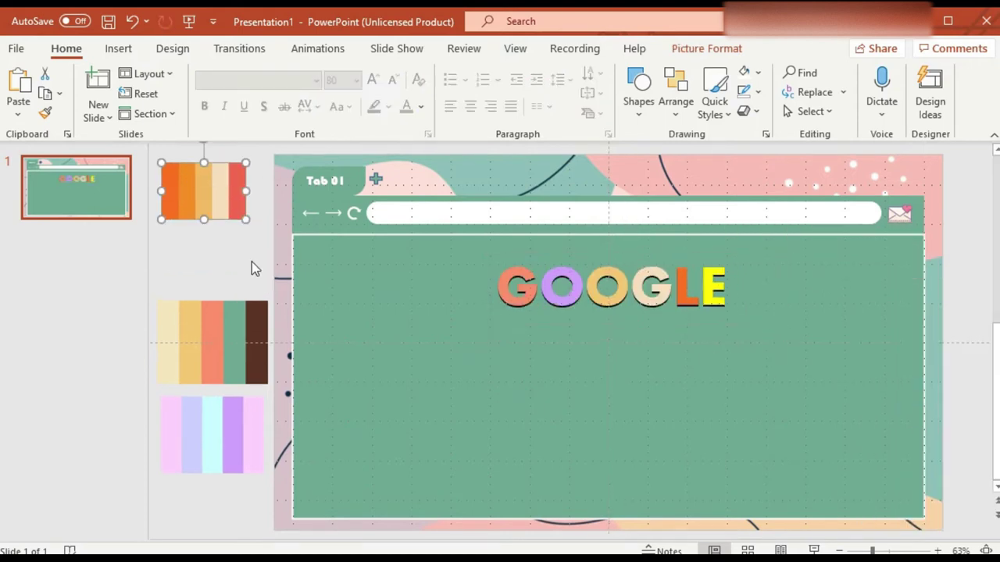
{"action": "left_click_drag", "start_coordinate": [252, 268], "coordinate": [797, 328]}
{"action": "left_click_drag", "start_coordinate": [194, 242], "coordinate": [802, 328]}
{"action": "right_click", "coordinate": [598, 248]}
- Draw a long rounded-rectangle bar below the GOOGLE text
{"action": "key", "text": "Escape"}
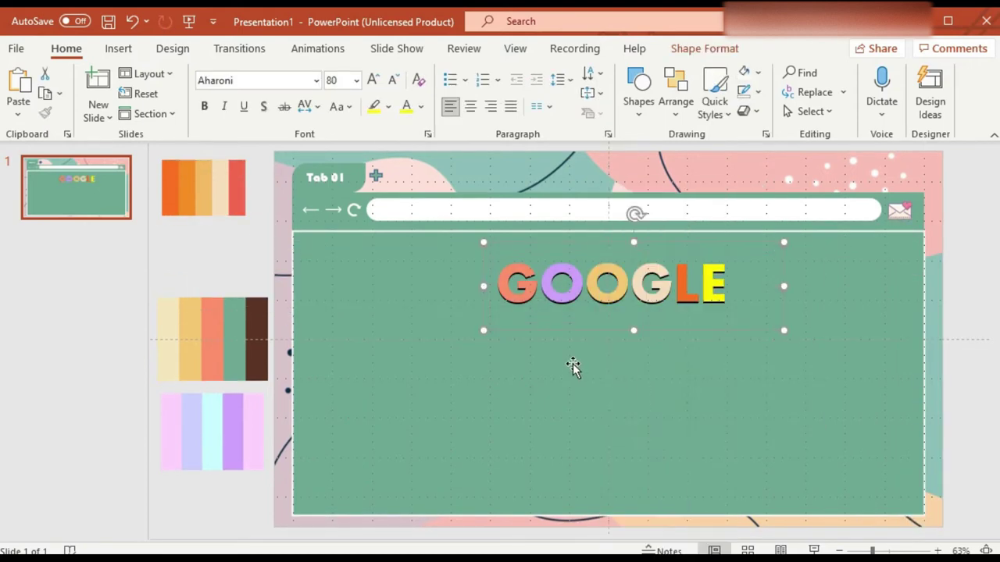
{"action": "left_click", "coordinate": [575, 364]}
{"action": "left_click", "coordinate": [119, 49]}
{"action": "left_click", "coordinate": [264, 98]}
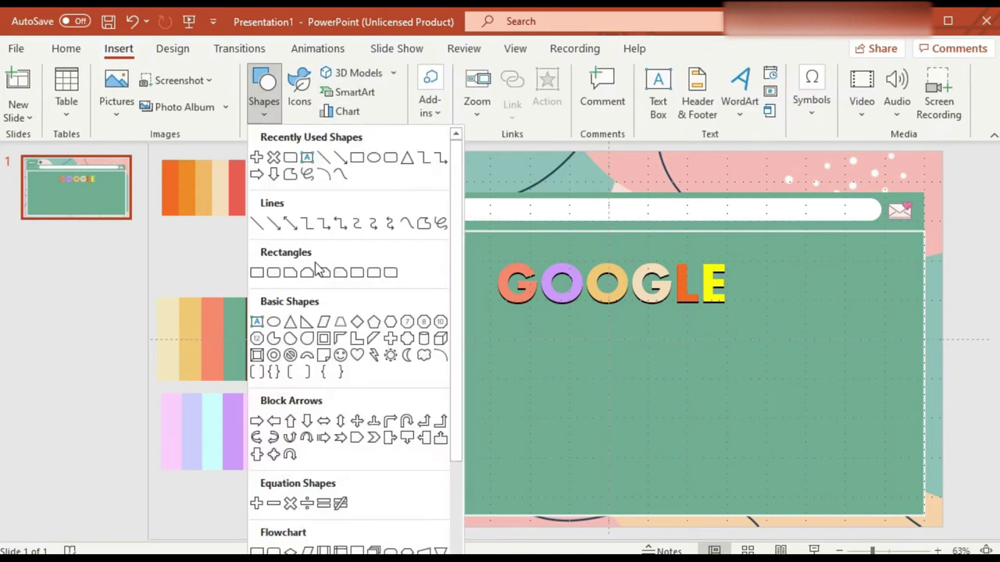
{"action": "left_click", "coordinate": [357, 159]}
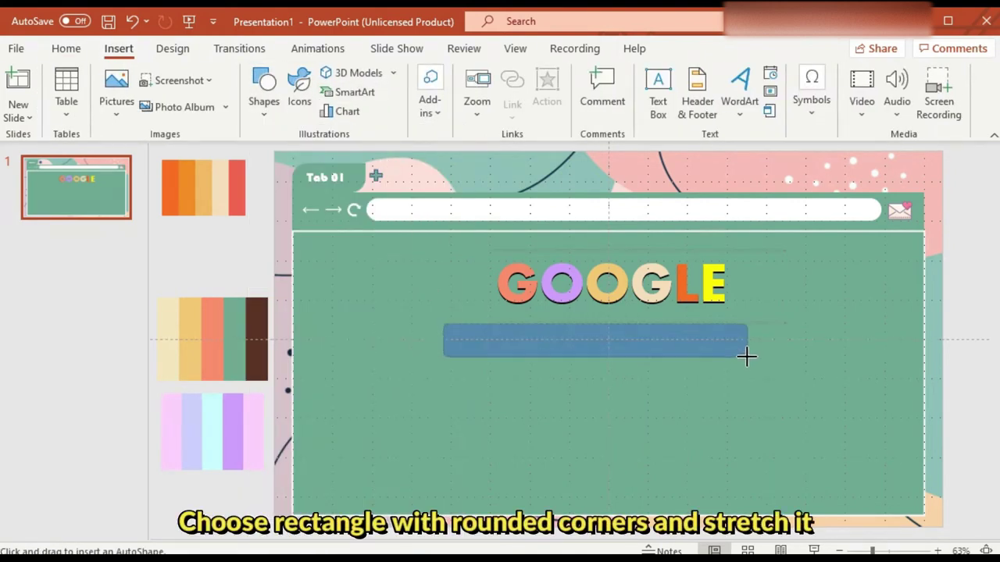
{"action": "left_click_drag", "start_coordinate": [801, 347], "coordinate": [814, 349]}
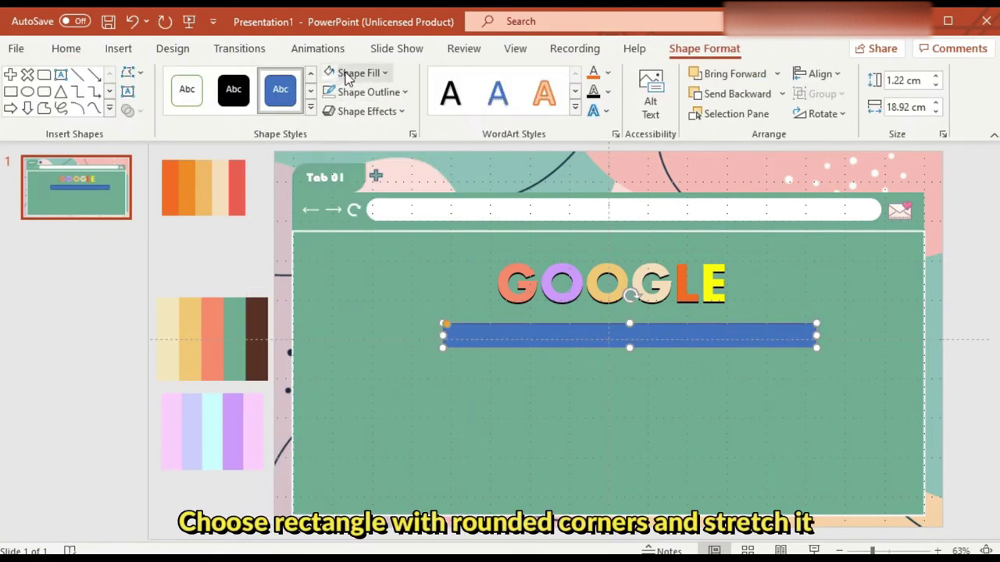
- Try a light green fill on the search bar, then switch it to light cyan
{"action": "left_click", "coordinate": [356, 73]}
{"action": "left_click", "coordinate": [383, 229]}
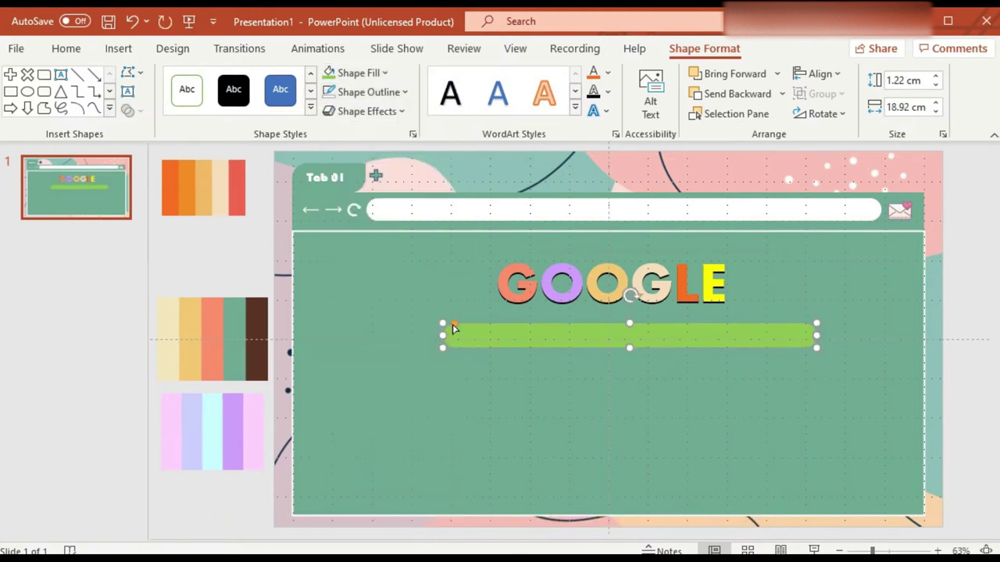
{"action": "left_click", "coordinate": [355, 73]}
{"action": "left_click", "coordinate": [345, 283]}
{"action": "left_click", "coordinate": [662, 335]}
{"action": "left_click", "coordinate": [161, 56]}
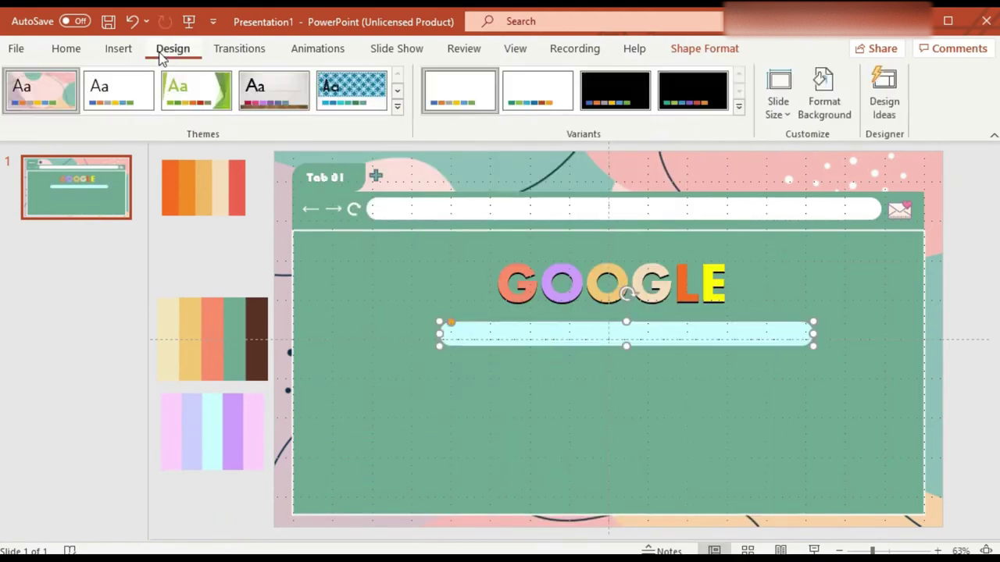
- Insert a magnifier icon found by searching the icon library for 'search'
{"action": "left_click", "coordinate": [118, 48]}
{"action": "left_click", "coordinate": [299, 86]}
{"action": "type", "text": "search"}
{"action": "left_click", "coordinate": [758, 221]}
{"action": "left_click", "coordinate": [711, 476]}
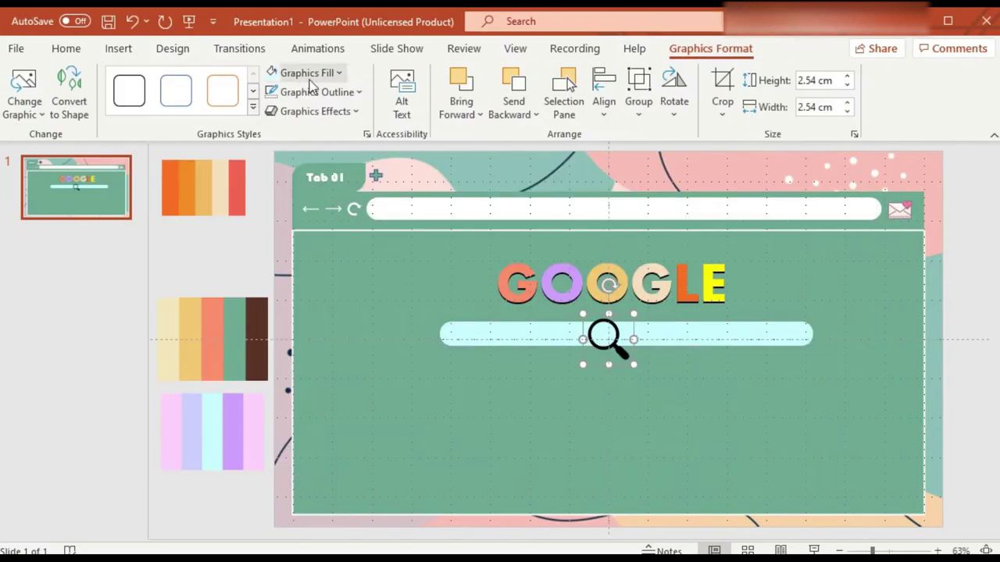
- Set the search bar to No Fill with a thicker outline
{"action": "left_click", "coordinate": [457, 336]}
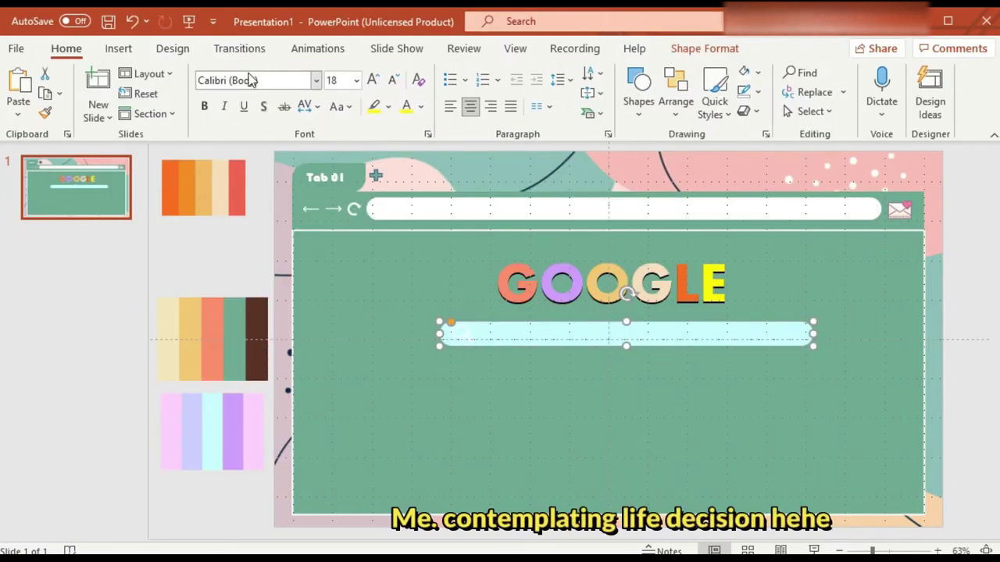
{"action": "left_click", "coordinate": [704, 49]}
{"action": "left_click", "coordinate": [355, 73]}
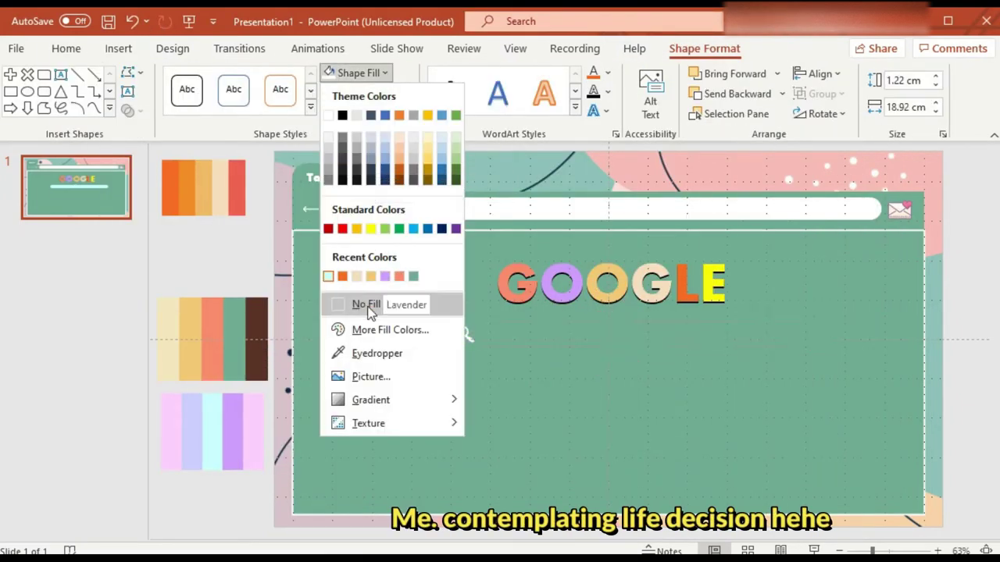
{"action": "left_click", "coordinate": [370, 311]}
{"action": "left_click", "coordinate": [363, 91]}
{"action": "left_click", "coordinate": [471, 420]}
{"action": "left_click", "coordinate": [463, 336]}
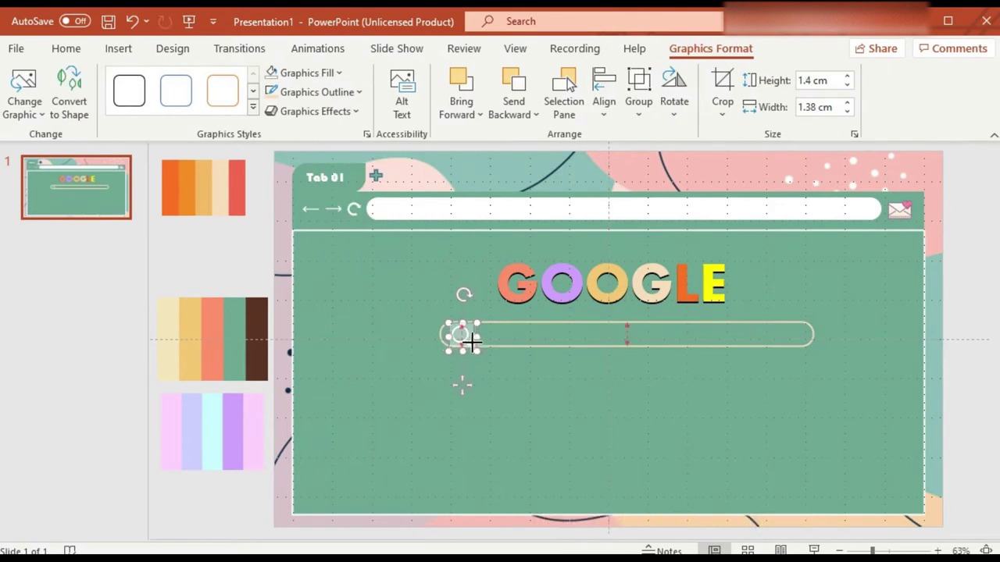
{"action": "left_click", "coordinate": [463, 375]}
- Draw a text box inside the search bar
{"action": "key", "text": "alt+n"}
{"action": "key", "text": "x"}
{"action": "left_click_drag", "start_coordinate": [771, 420], "coordinate": [776, 420]}
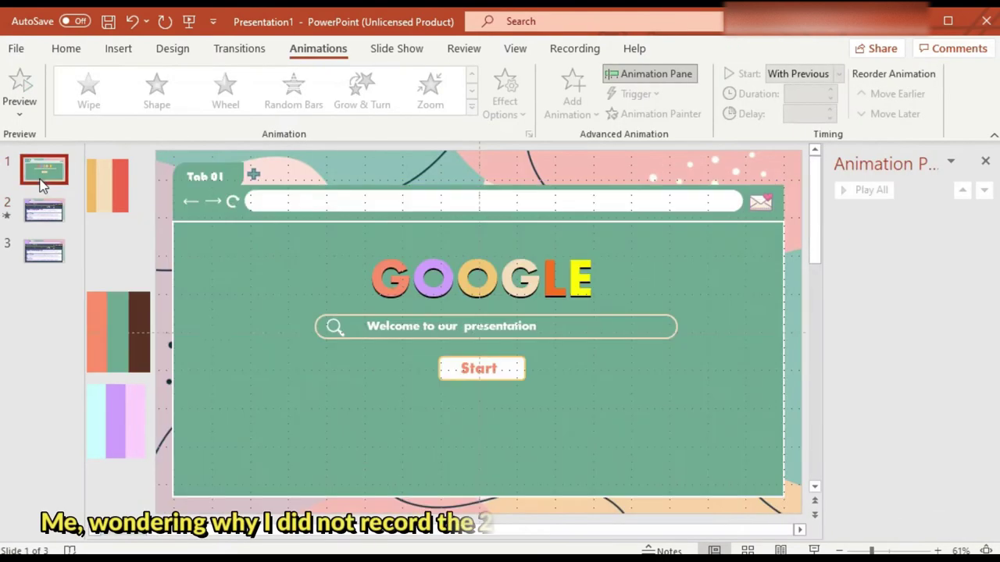
- On slide 2, add a rounded rectangle around the All label
{"action": "left_click", "coordinate": [42, 209]}
{"action": "left_click", "coordinate": [43, 254]}
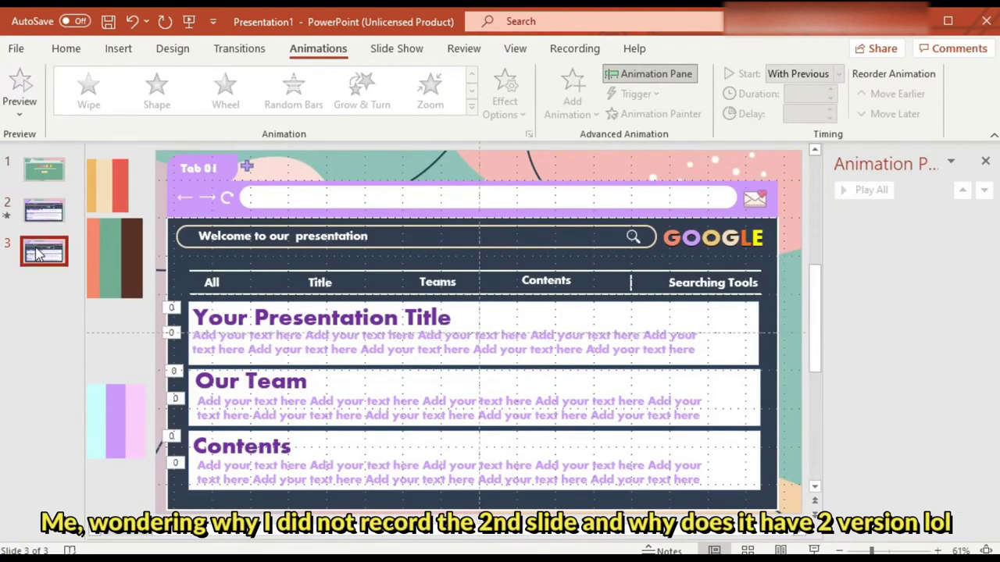
{"action": "left_click", "coordinate": [49, 254]}
{"action": "left_click", "coordinate": [43, 210]}
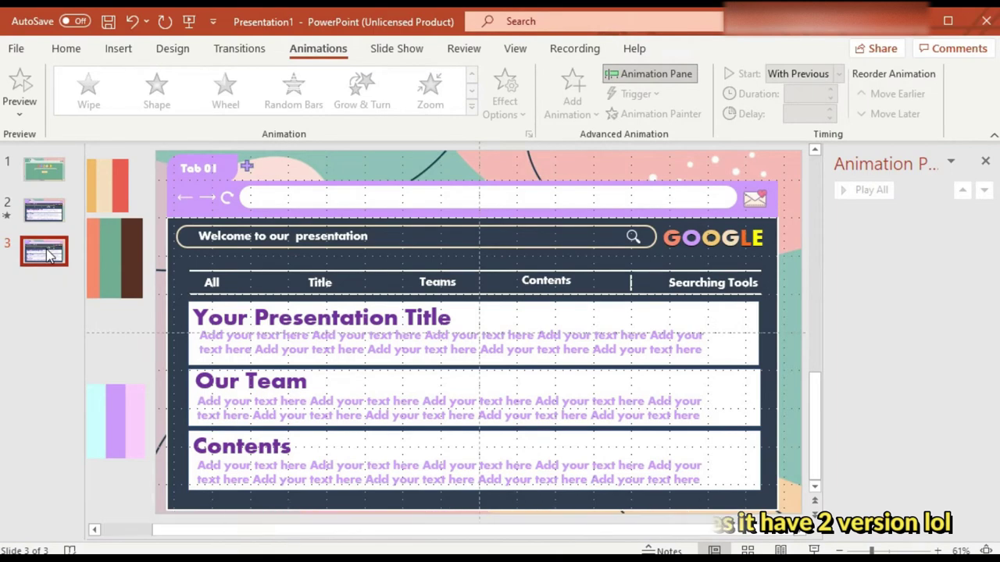
{"action": "left_click", "coordinate": [118, 48]}
{"action": "left_click", "coordinate": [264, 90]}
{"action": "left_click", "coordinate": [375, 160]}
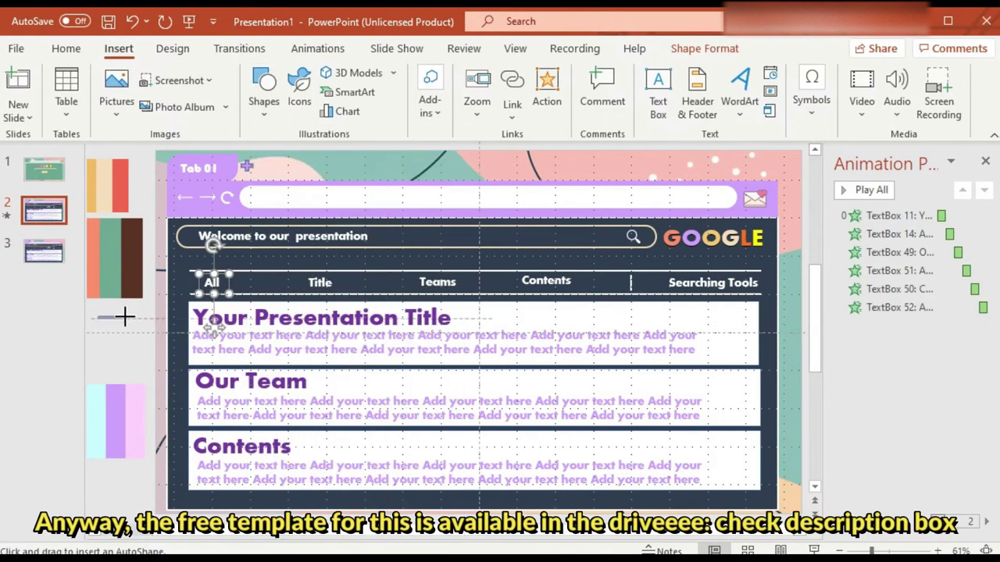
- Set the box to No Fill with a heavier outline weight, then go to slide 3
{"action": "left_click", "coordinate": [382, 73]}
{"action": "left_click", "coordinate": [352, 303]}
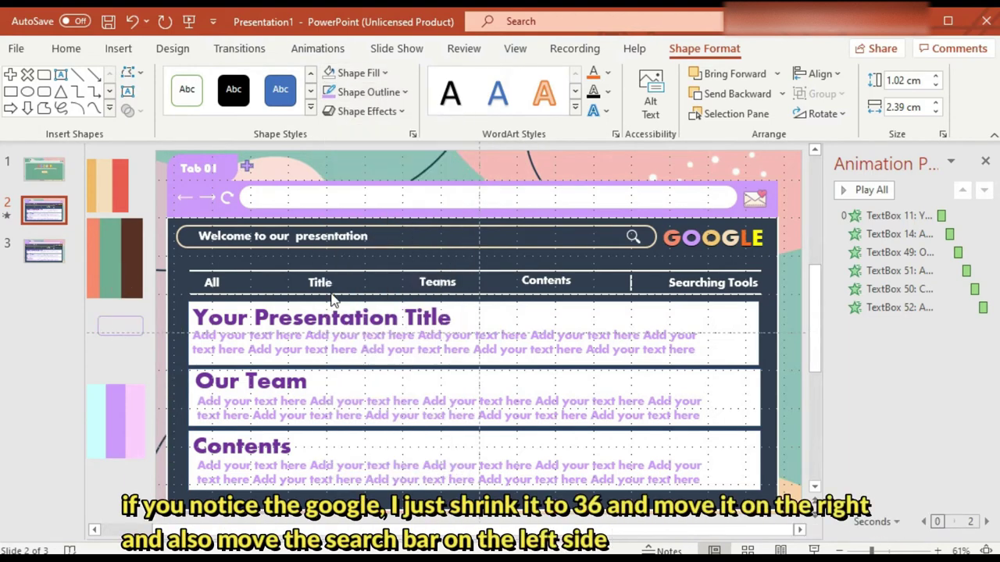
{"action": "left_click", "coordinate": [376, 92]}
{"action": "left_click", "coordinate": [534, 521]}
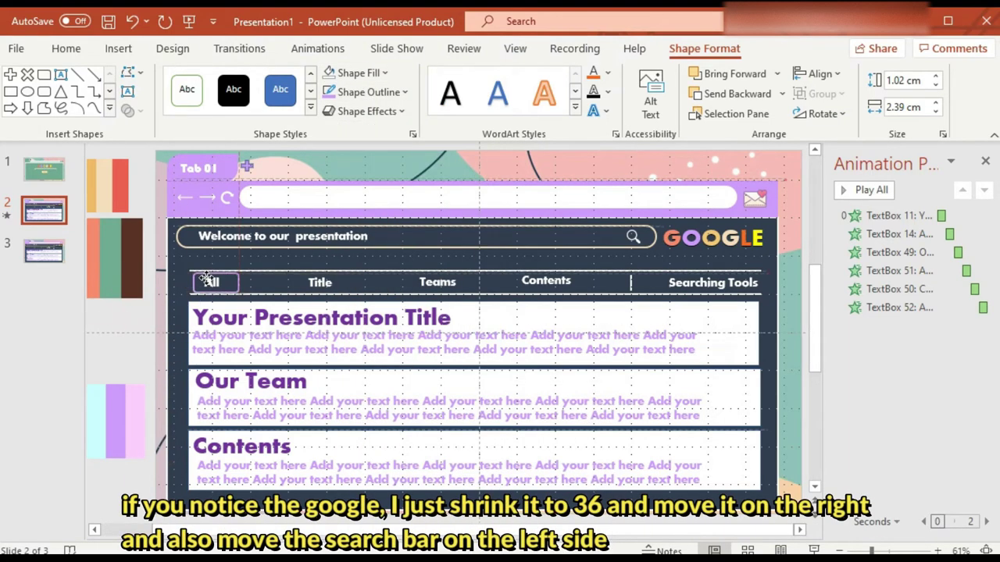
{"action": "left_click", "coordinate": [96, 328]}
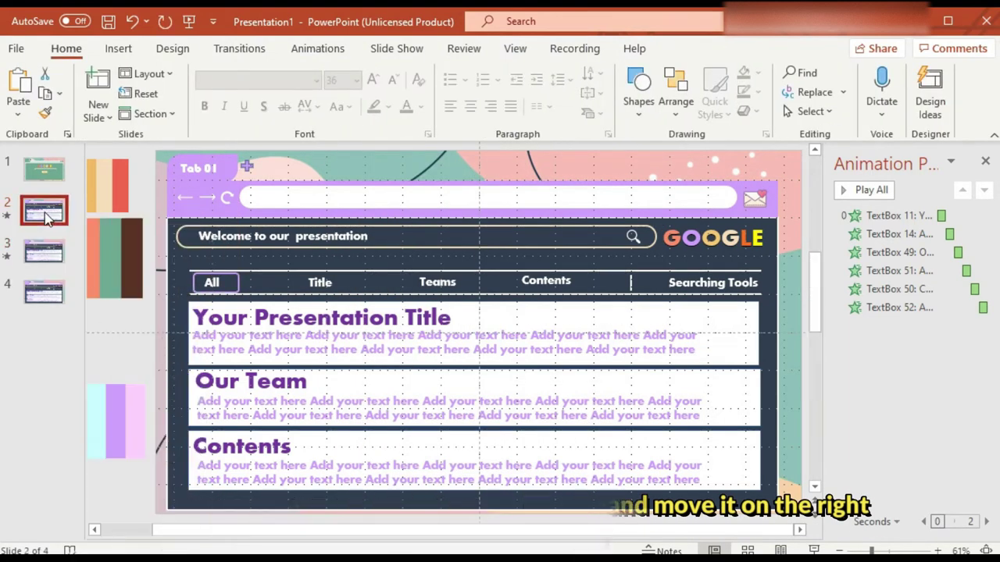
{"action": "right_click", "coordinate": [55, 261]}
{"action": "left_click", "coordinate": [61, 249]}
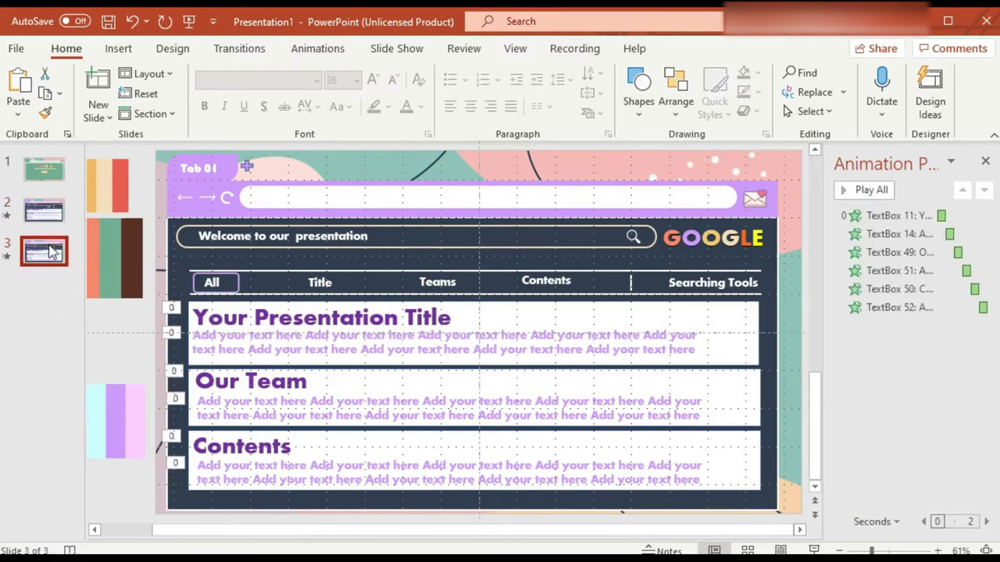
- Move the outline box onto the Title label and remove the leftover animation
{"action": "left_click", "coordinate": [223, 274]}
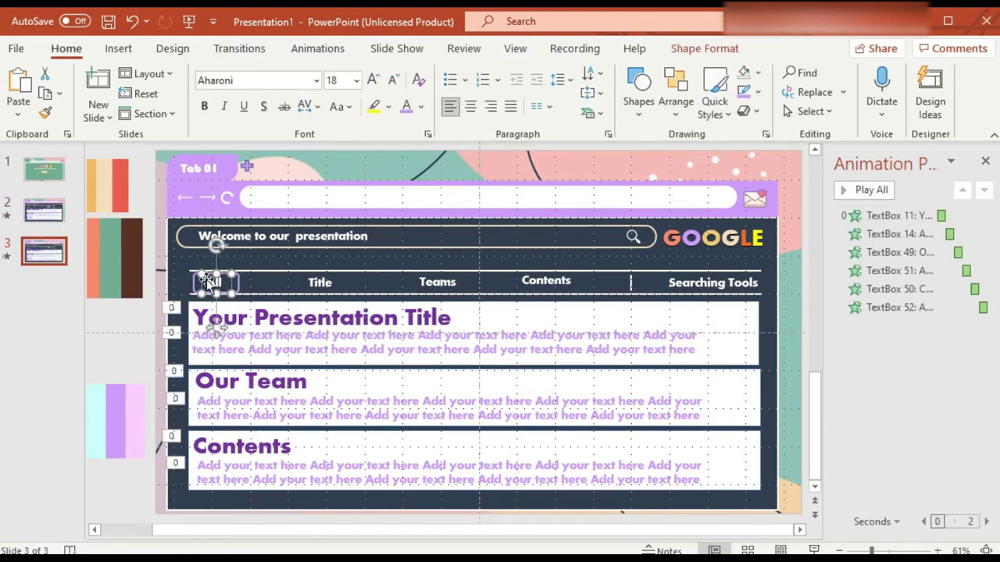
{"action": "left_click_drag", "start_coordinate": [119, 316], "coordinate": [773, 521]}
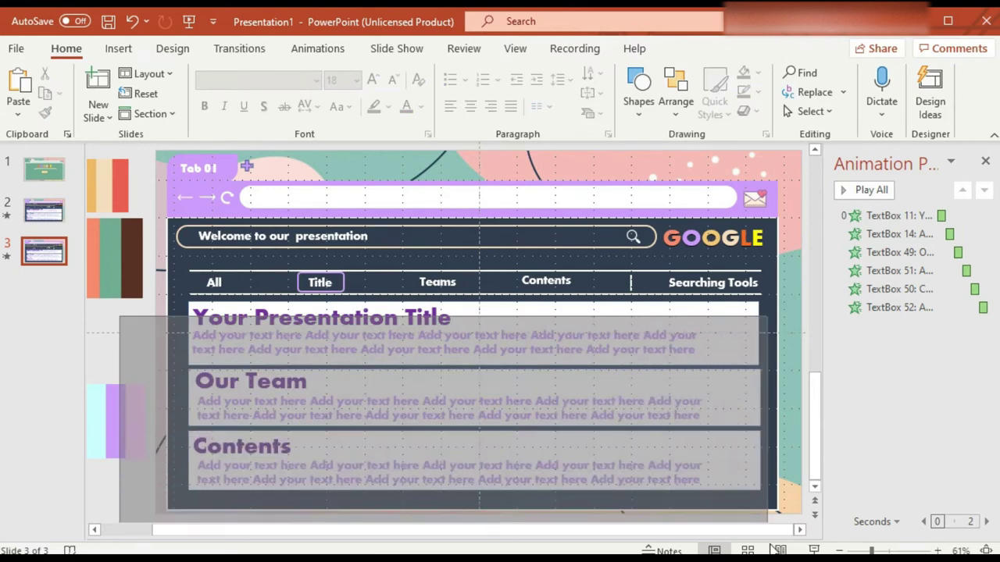
{"action": "key", "text": "Delete"}
{"action": "left_click", "coordinate": [983, 216]}
{"action": "left_click", "coordinate": [882, 350]}
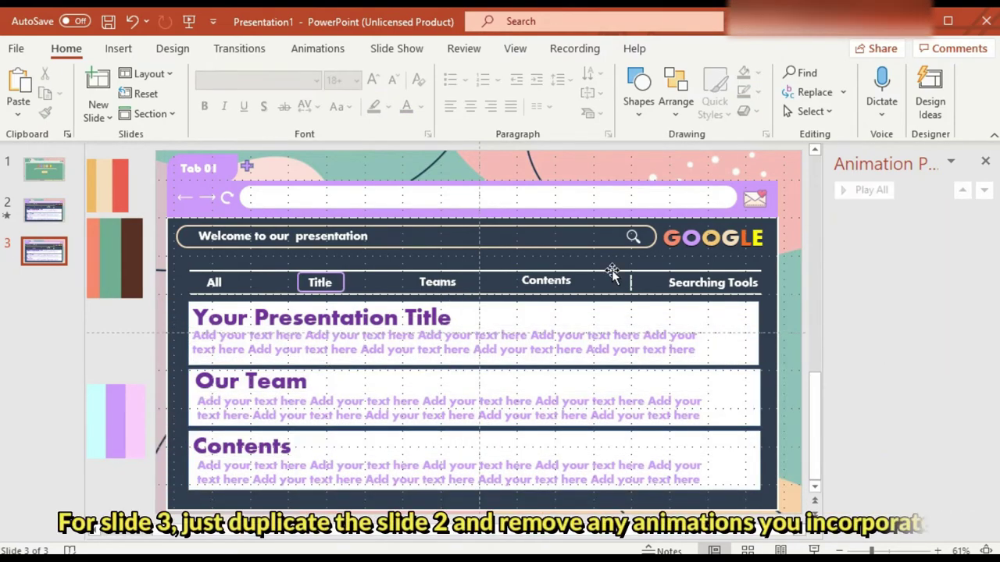
{"action": "left_click", "coordinate": [266, 316]}
- Delete the Our Team heading and body, the Contents heading and the bottom body text
{"action": "left_click", "coordinate": [314, 382]}
{"action": "key", "text": "Delete"}
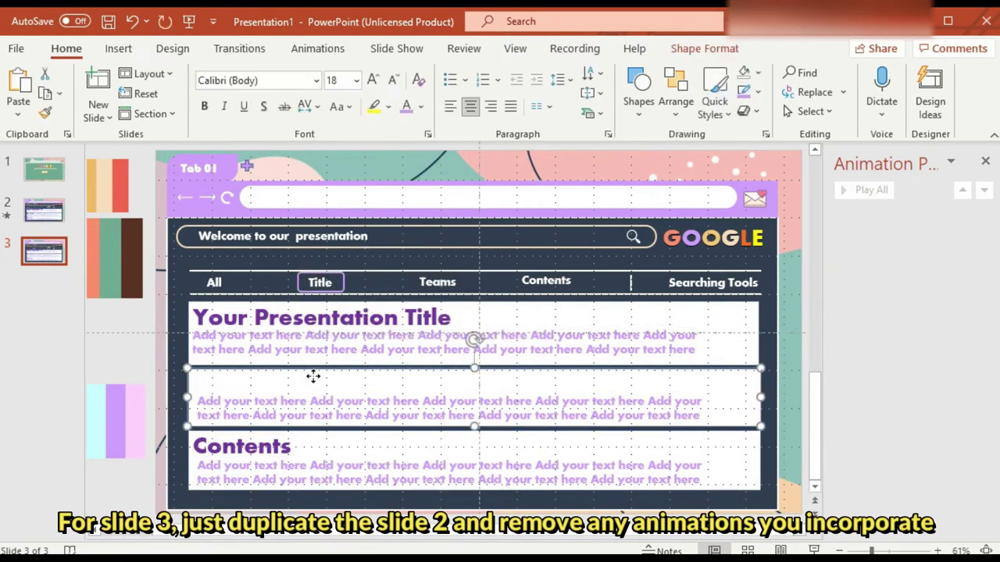
{"action": "left_click", "coordinate": [315, 382]}
{"action": "key", "text": "Delete"}
{"action": "left_click", "coordinate": [202, 442]}
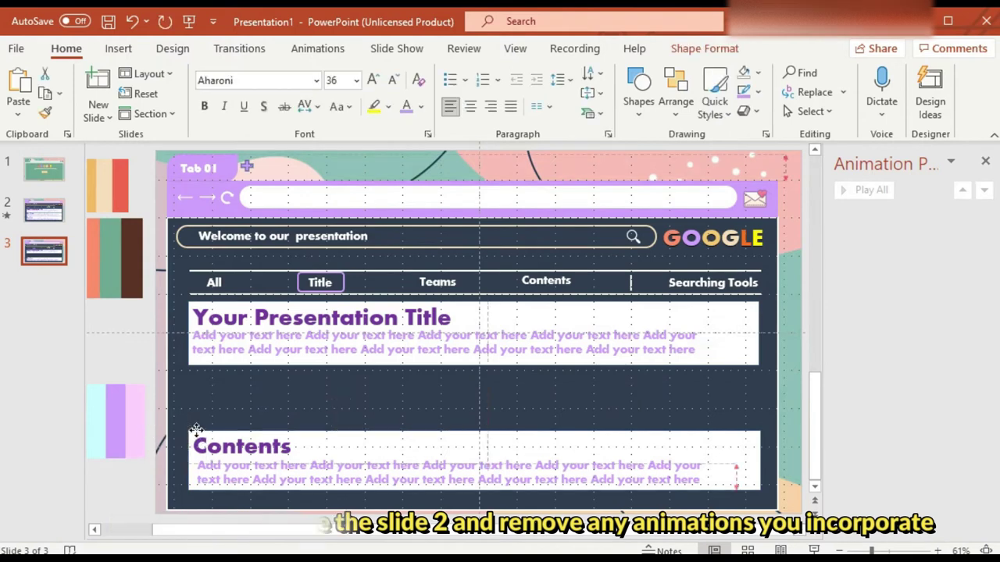
{"action": "key", "text": "Delete"}
{"action": "left_click", "coordinate": [233, 463]}
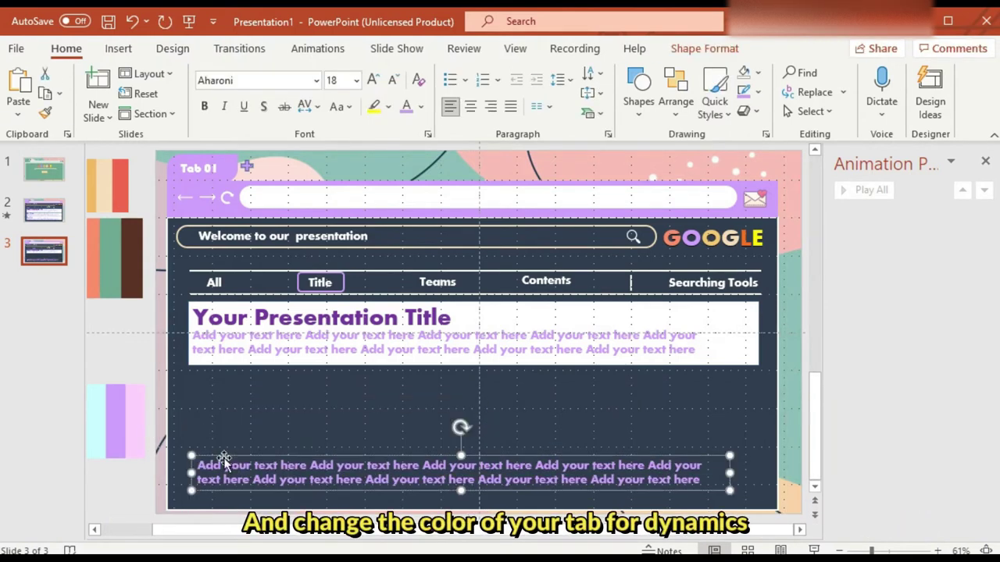
{"action": "key", "text": "Delete"}
- Copy the placeholder body text, paste extra copies, and stretch the box across the white panel
{"action": "mouse_move", "coordinate": [188, 302]}
{"action": "left_mouse_down"}
{"action": "mouse_move", "coordinate": [741, 428]}
{"action": "mouse_move", "coordinate": [758, 495]}
{"action": "left_mouse_up"}
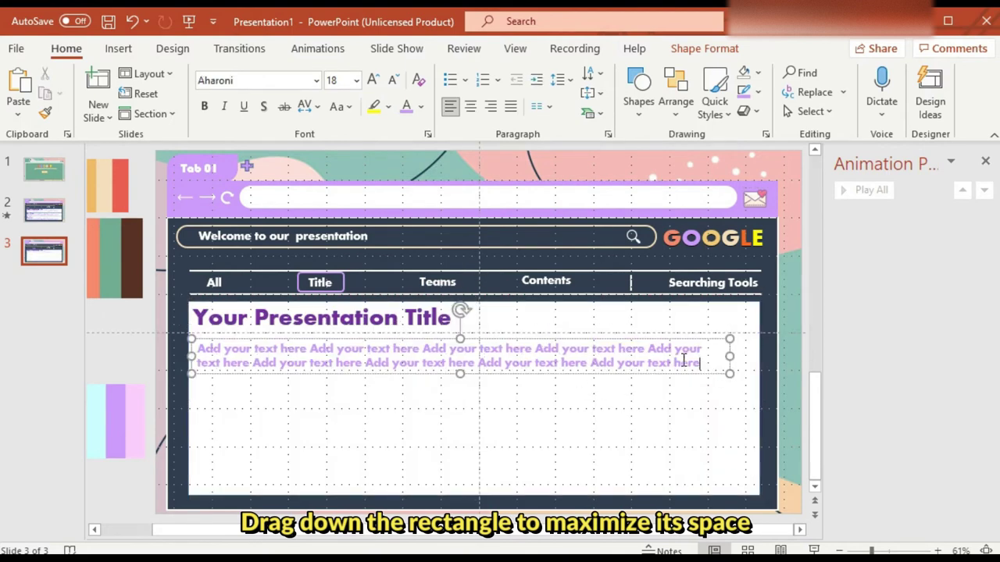
{"action": "key", "text": "ctrl+a"}
{"action": "key", "text": "ctrl+c"}
{"action": "key", "text": "ctrl+v"}
{"action": "key", "text": "ctrl+v"}
{"action": "key", "text": "ctrl+v"}
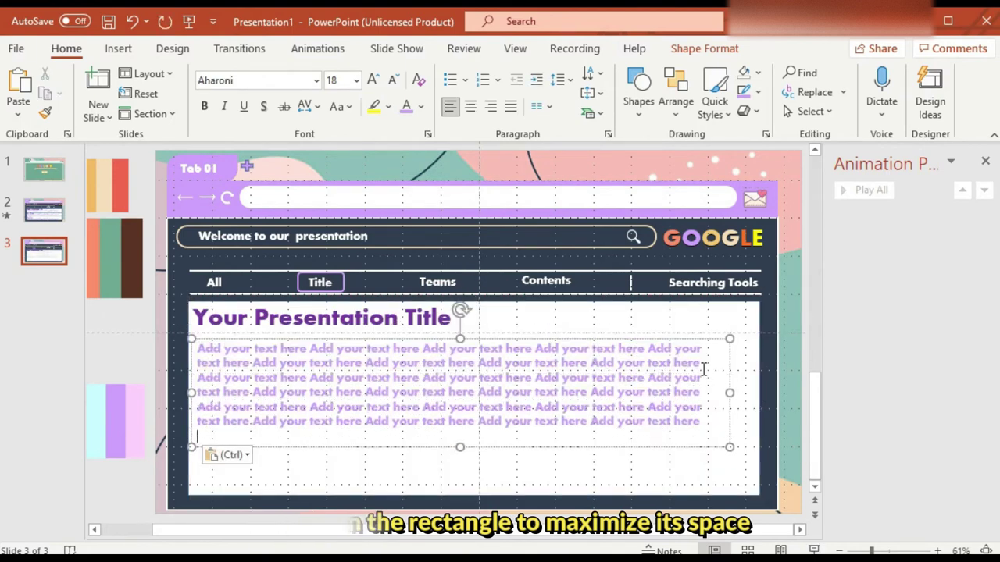
{"action": "key", "text": "ctrl+v"}
{"action": "key", "text": "ctrl+v"}
{"action": "left_click_drag", "start_coordinate": [732, 416], "coordinate": [742, 416]}
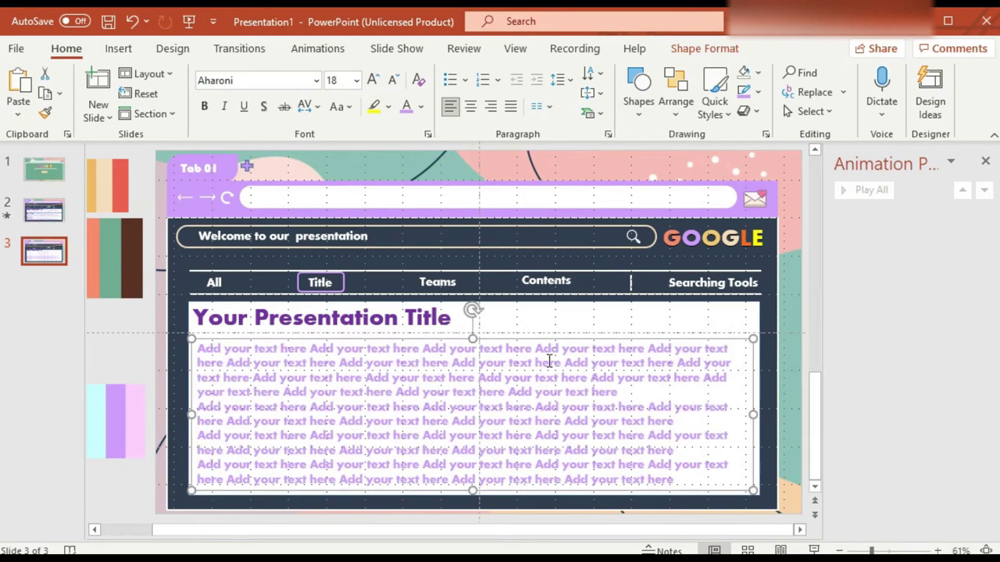
- Fill the address bar and Tab 01 salmon and the background panel green
{"action": "left_click", "coordinate": [442, 336]}
{"action": "left_click", "coordinate": [704, 48]}
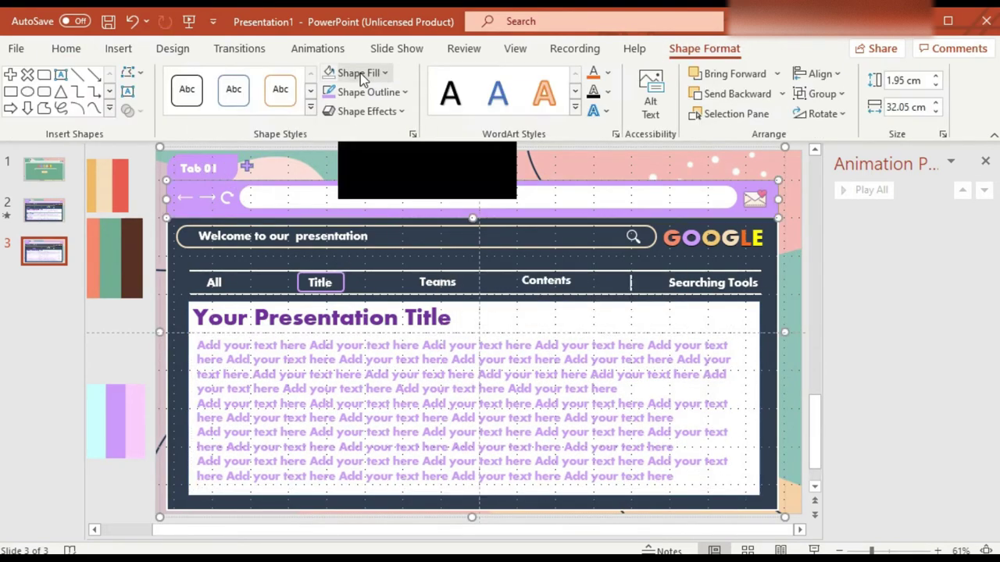
{"action": "left_click", "coordinate": [357, 72]}
{"action": "left_click", "coordinate": [353, 277]}
{"action": "left_click", "coordinate": [235, 160]}
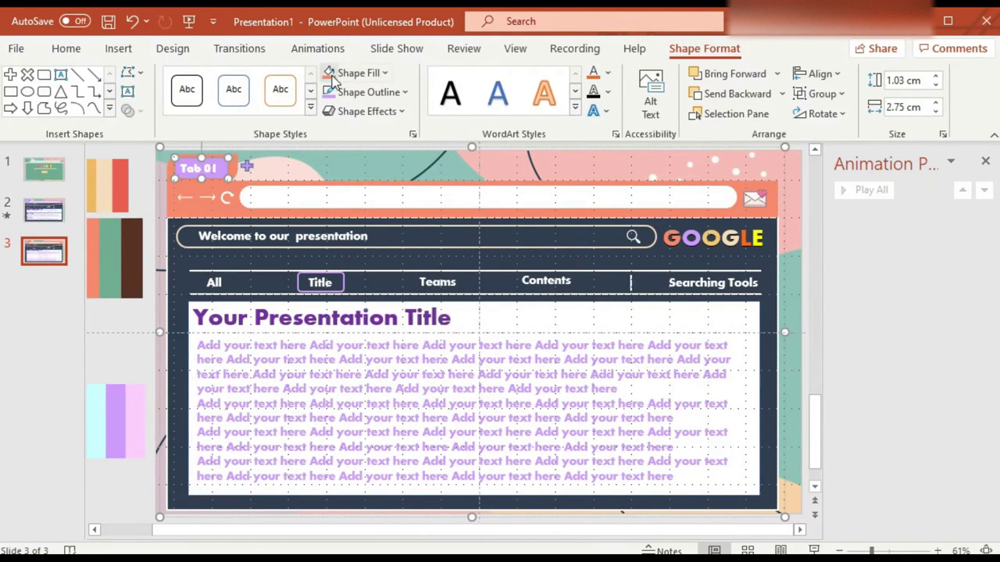
{"action": "left_click", "coordinate": [265, 258]}
{"action": "left_click", "coordinate": [357, 72]}
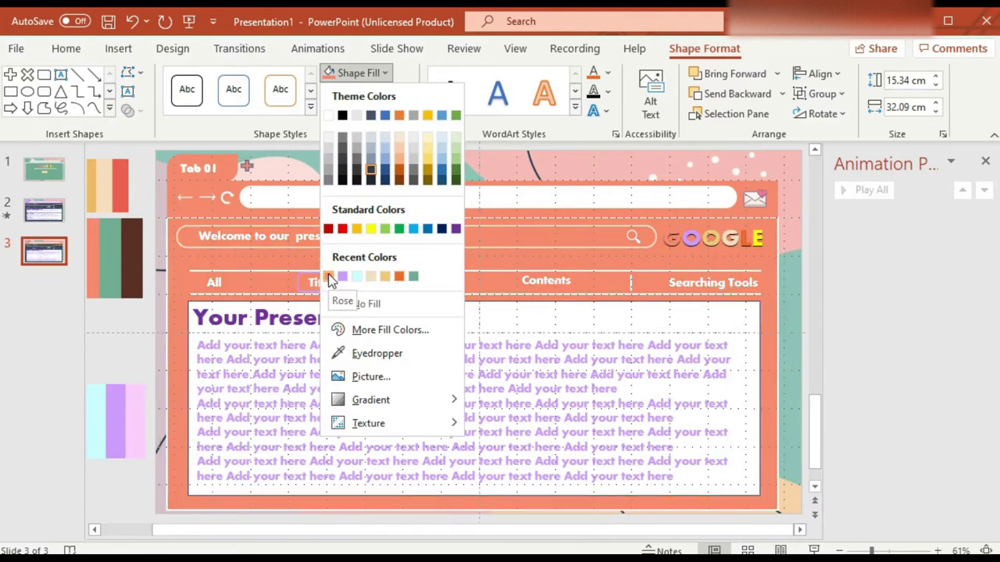
{"action": "left_click", "coordinate": [413, 276]}
- Give the Title tab an orange outline and colour the slide title orange
{"action": "left_click", "coordinate": [310, 284]}
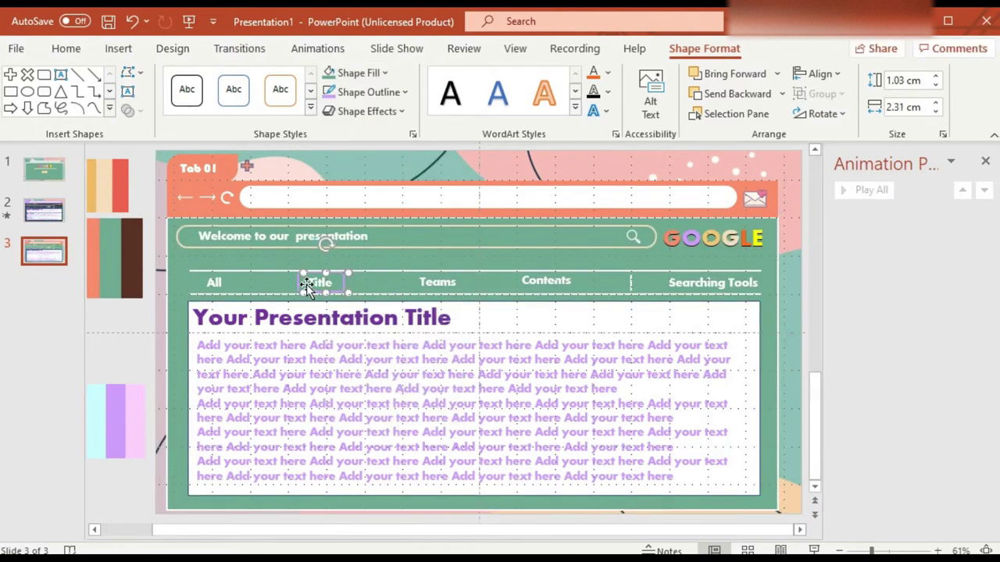
{"action": "left_click", "coordinate": [307, 286]}
{"action": "left_click", "coordinate": [357, 72]}
{"action": "left_click", "coordinate": [371, 92]}
{"action": "left_click", "coordinate": [370, 249]}
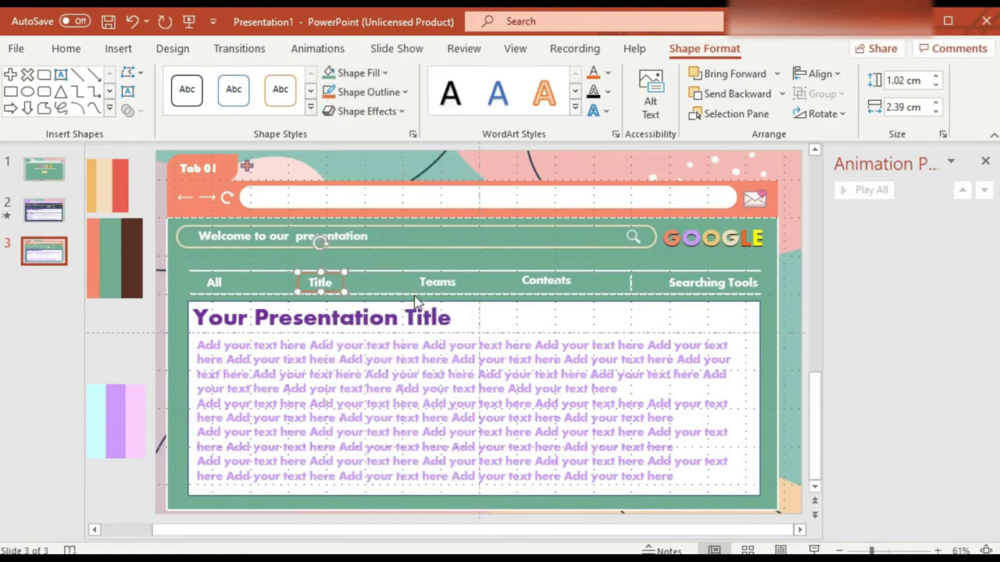
{"action": "left_click_drag", "start_coordinate": [195, 317], "coordinate": [408, 296]}
{"action": "left_click", "coordinate": [397, 290]}
- Colour all of the body text orange
{"action": "left_click", "coordinate": [384, 497]}
{"action": "left_click_drag", "start_coordinate": [196, 345], "coordinate": [708, 473]}
{"action": "left_click", "coordinate": [65, 49]}
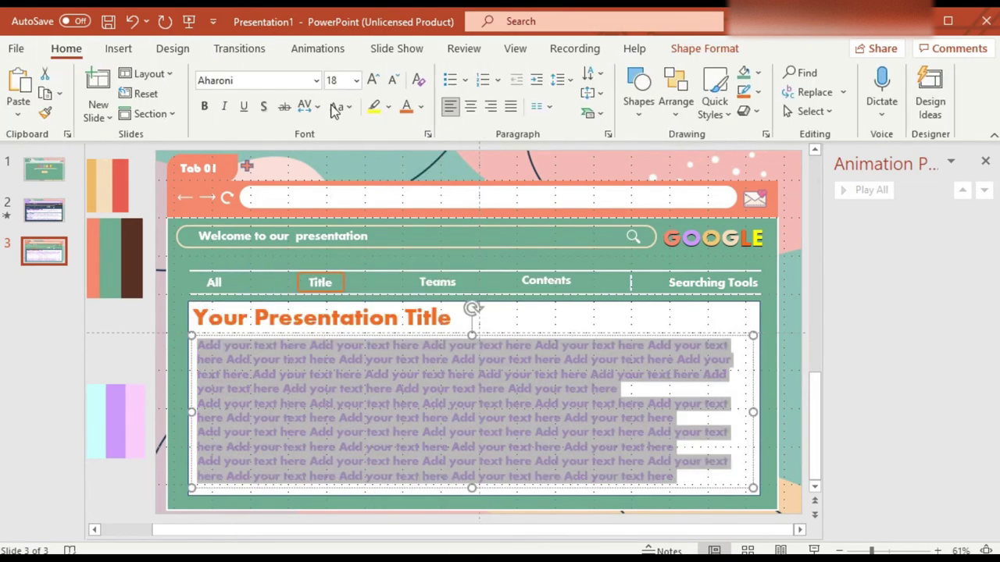
{"action": "left_click", "coordinate": [421, 106]}
{"action": "left_click", "coordinate": [415, 308]}
{"action": "left_click", "coordinate": [353, 297]}
- Add Wipe entrance animations set to With Previous and preview them
{"action": "left_click", "coordinate": [308, 331]}
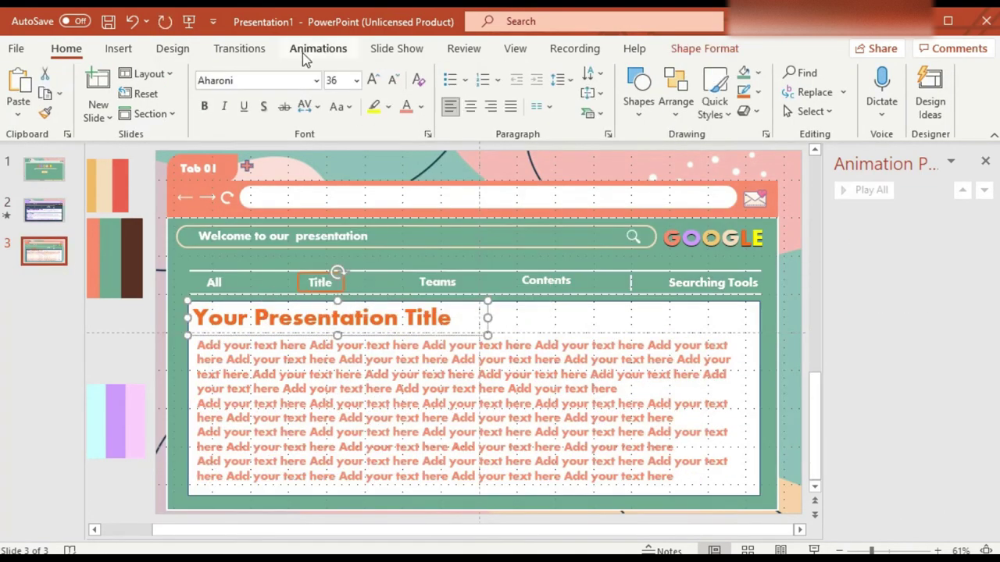
{"action": "left_click", "coordinate": [318, 49]}
{"action": "left_click", "coordinate": [89, 94]}
{"action": "left_click", "coordinate": [985, 215]}
{"action": "left_click", "coordinate": [859, 270]}
{"action": "left_click", "coordinate": [471, 90]}
{"action": "left_click", "coordinate": [89, 94]}
{"action": "left_click", "coordinate": [983, 233]}
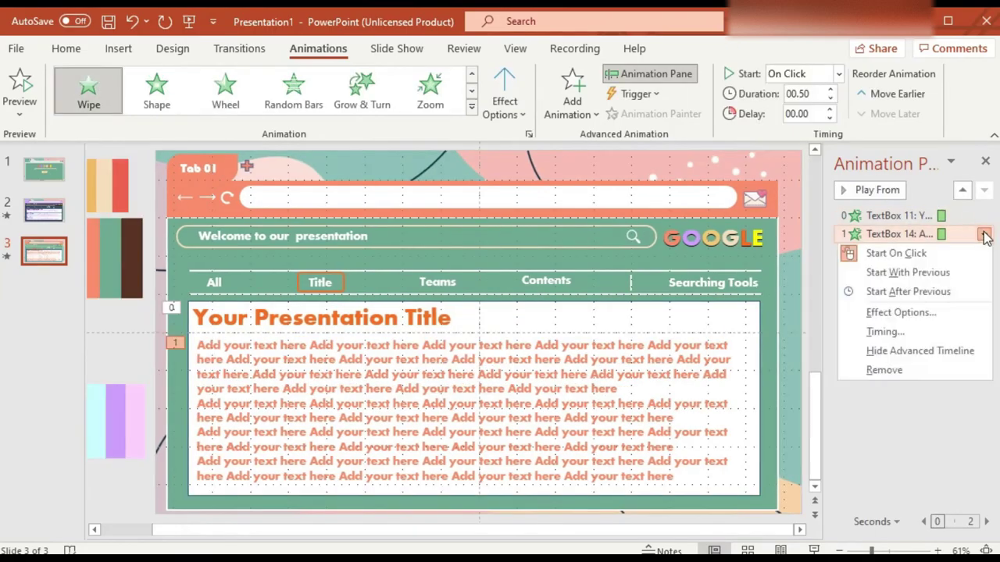
{"action": "left_click", "coordinate": [938, 254]}
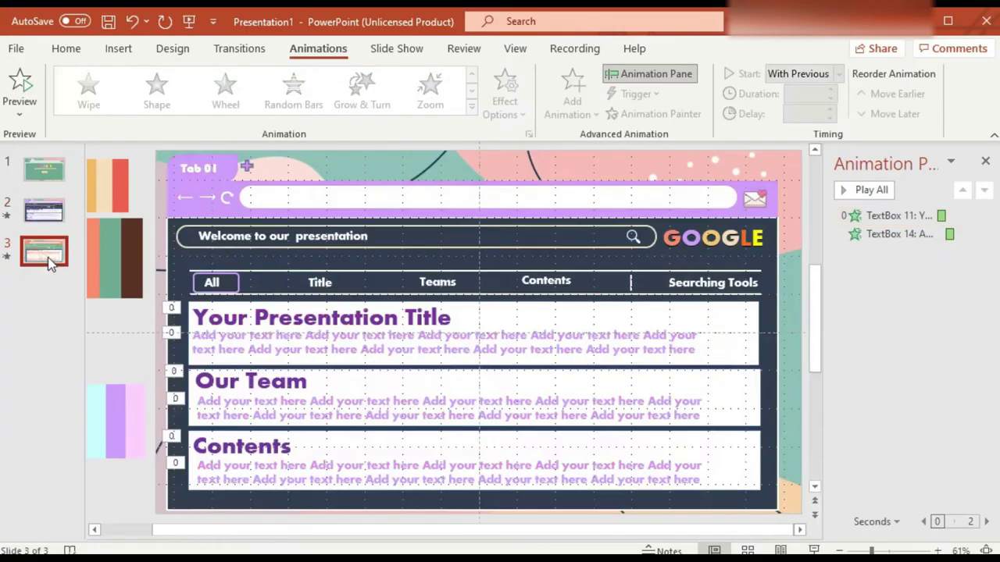
{"action": "right_click", "coordinate": [53, 251]}
- Duplicate slide 3 as slide 4 and outline the Teams tab in blue
{"action": "key", "text": "a"}
{"action": "left_click", "coordinate": [306, 278]}
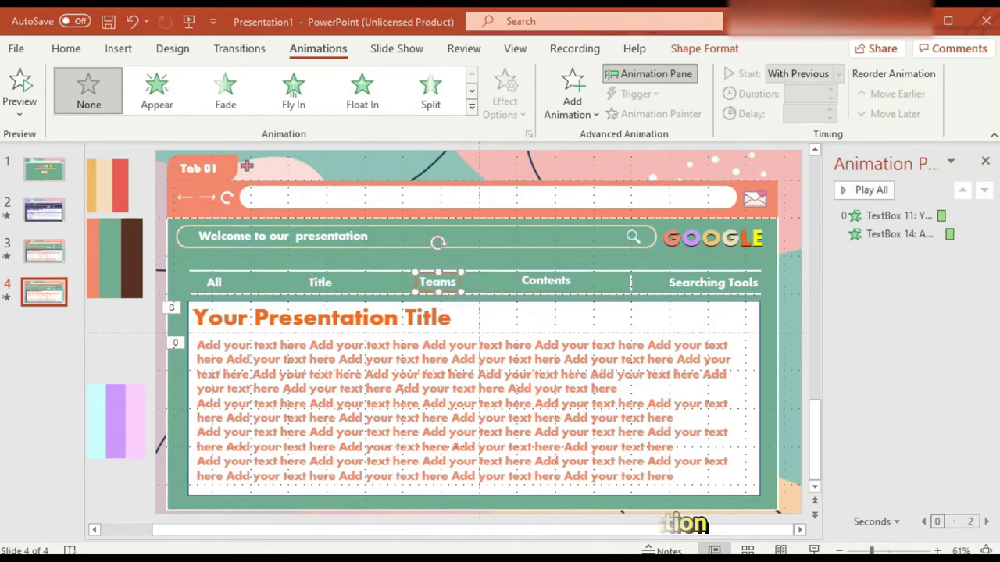
{"action": "left_click", "coordinate": [572, 94]}
{"action": "left_click", "coordinate": [703, 48]}
{"action": "left_click", "coordinate": [367, 91]}
{"action": "key", "text": "Escape"}
{"action": "left_click", "coordinate": [367, 91]}
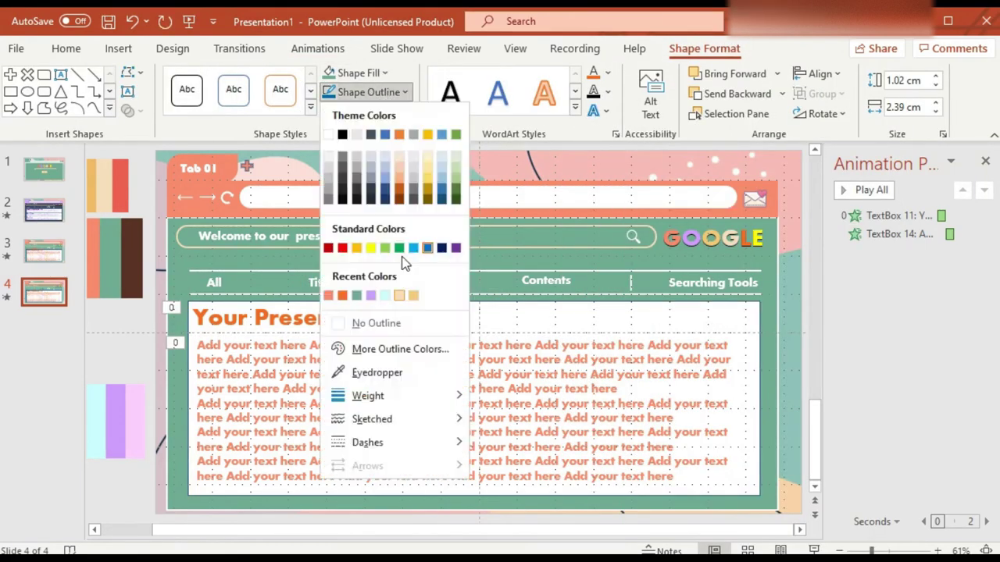
- Eyedropper-fill the address bar lavender and fill the background panel purple
{"action": "left_click", "coordinate": [230, 185]}
{"action": "left_click", "coordinate": [230, 185]}
{"action": "left_click", "coordinate": [358, 72]}
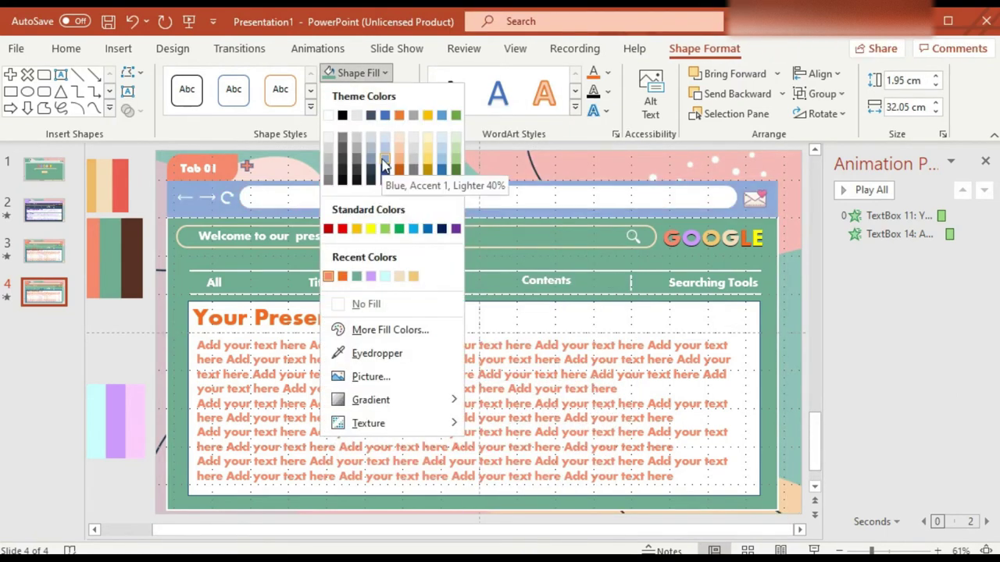
{"action": "left_click", "coordinate": [377, 353]}
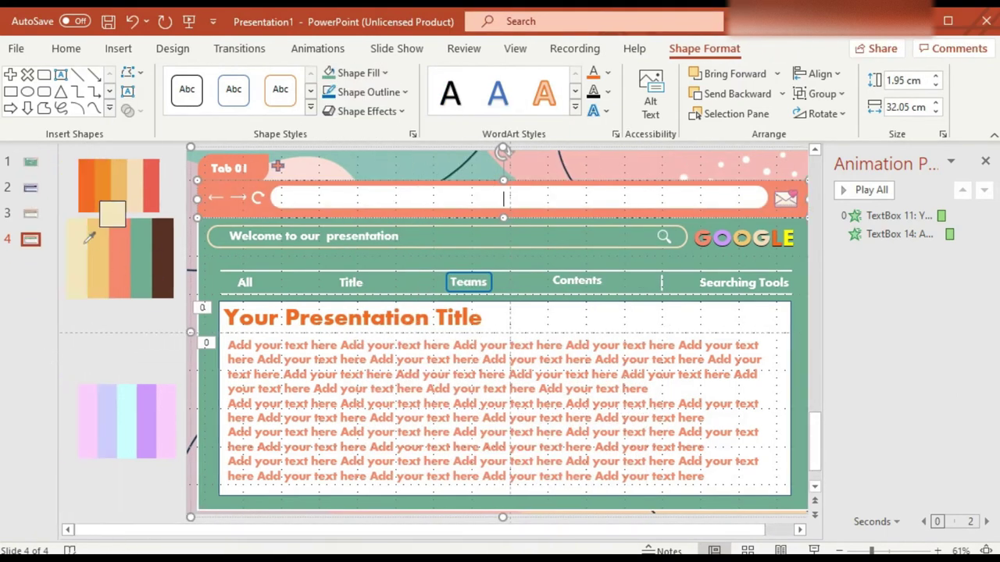
{"action": "left_click", "coordinate": [111, 402]}
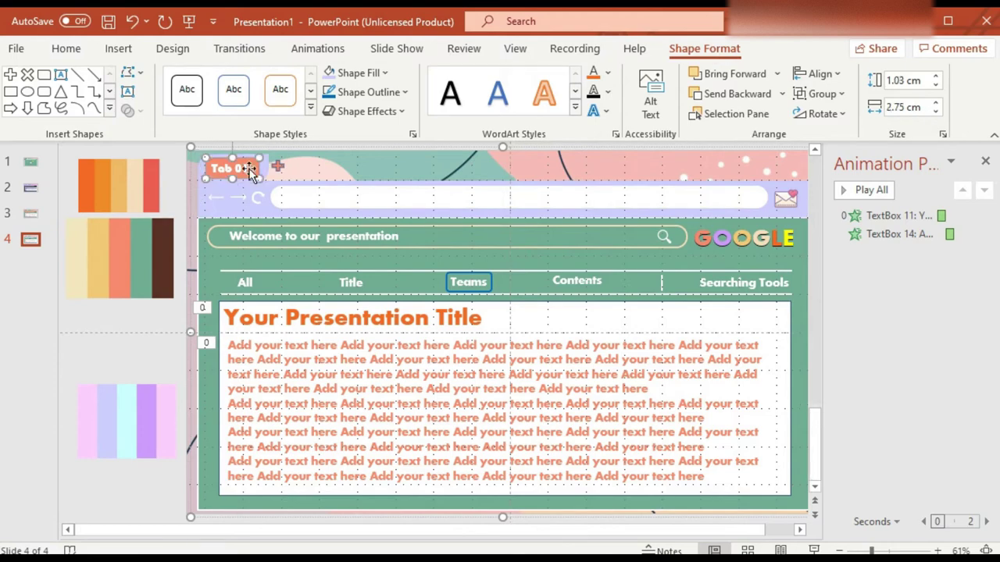
{"action": "left_click", "coordinate": [384, 73]}
{"action": "left_click", "coordinate": [394, 276]}
{"action": "left_click", "coordinate": [384, 317]}
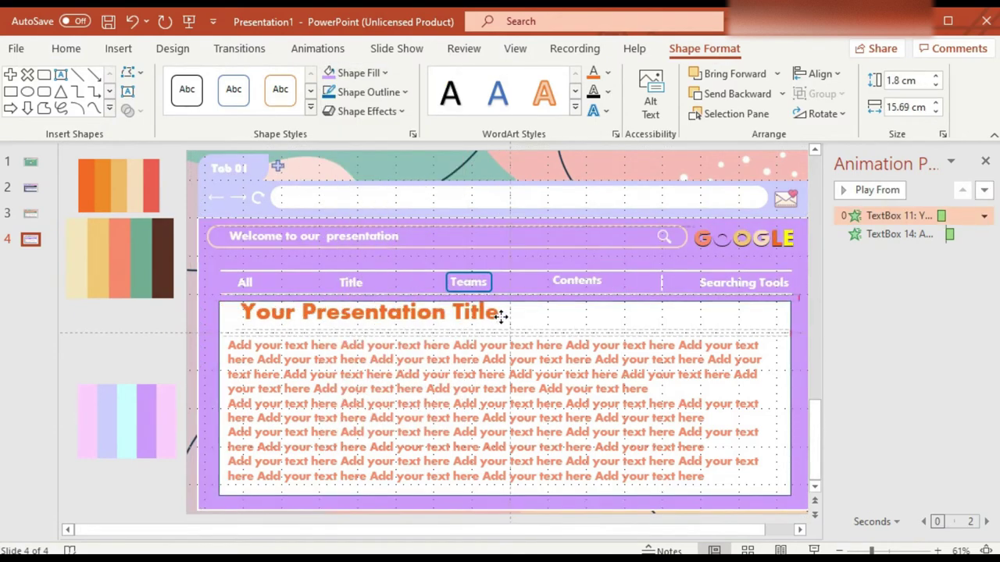
- Retitle the slide 'Our Teams' and colour it dark purple
{"action": "left_click_drag", "start_coordinate": [500, 316], "coordinate": [237, 313]}
{"action": "type", "text": "Our Teams"}
{"action": "triple_click", "coordinate": [254, 311]}
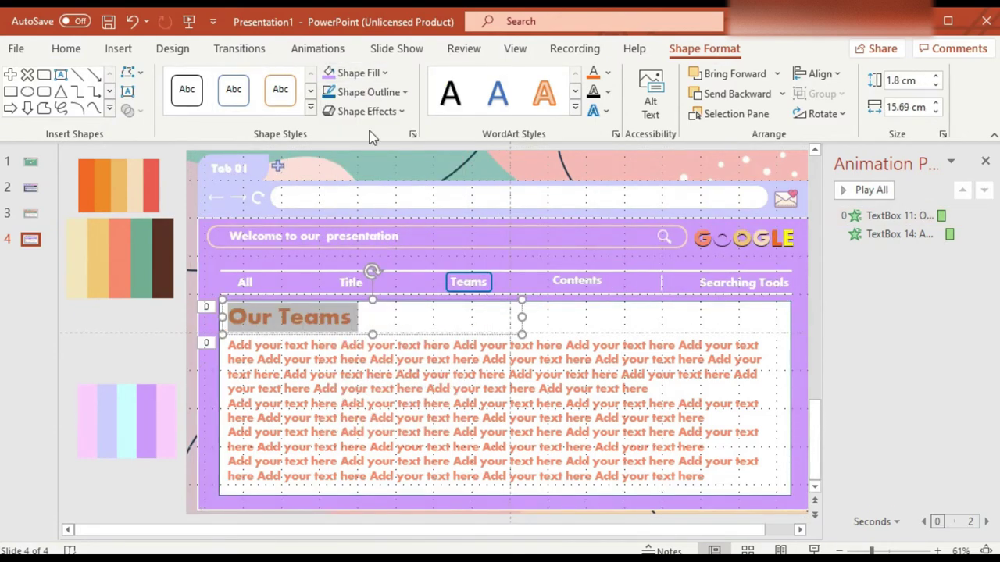
{"action": "left_click", "coordinate": [66, 49]}
{"action": "left_click", "coordinate": [406, 107]}
- Move the body text lower, trim the extra lines, and colour it light lavender
{"action": "left_click", "coordinate": [317, 335]}
{"action": "left_click_drag", "start_coordinate": [317, 334], "coordinate": [299, 451]}
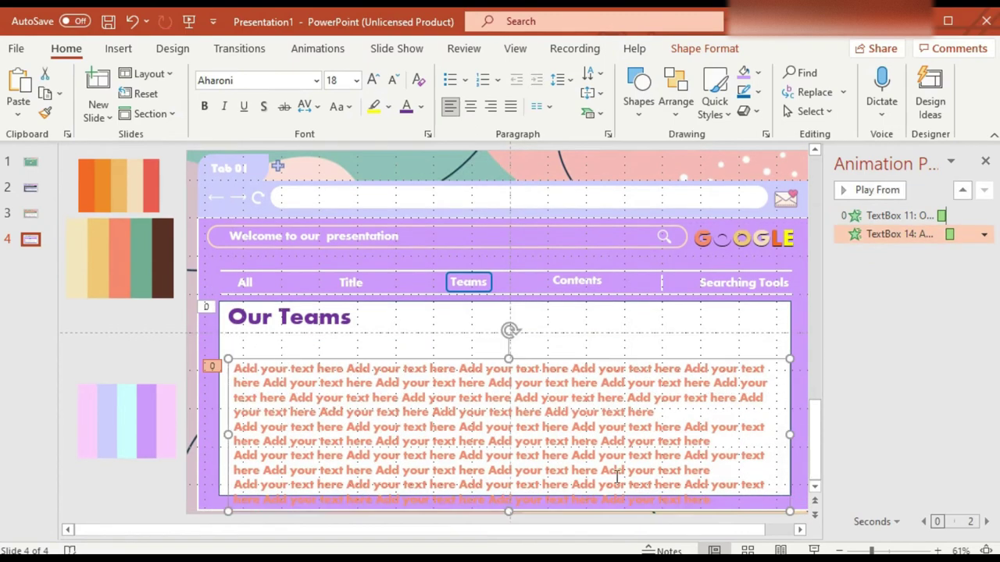
{"action": "left_click_drag", "start_coordinate": [765, 479], "coordinate": [652, 424]}
{"action": "key", "text": "Delete"}
{"action": "right_click", "coordinate": [369, 426]}
{"action": "left_click", "coordinate": [509, 420]}
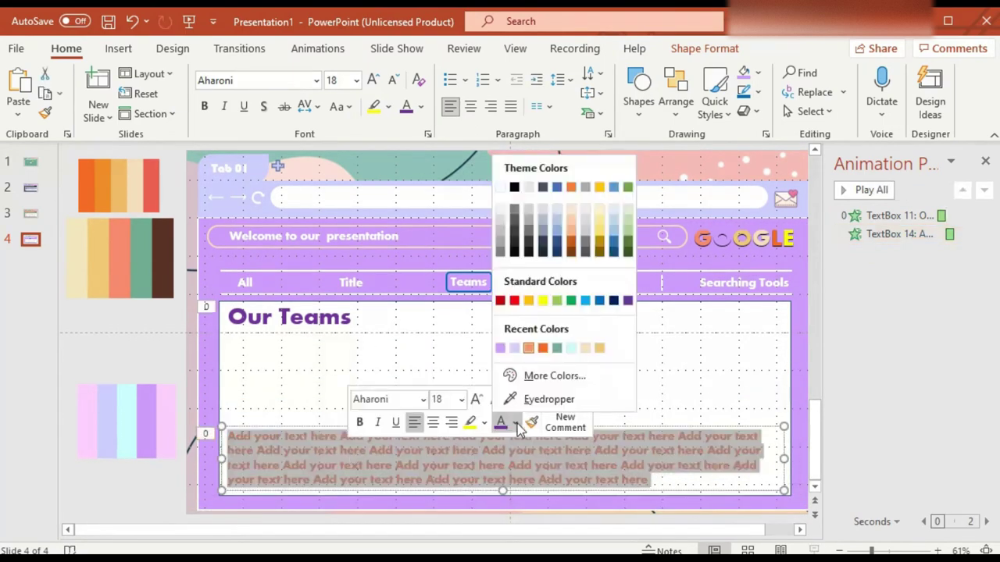
{"action": "left_click", "coordinate": [508, 349]}
{"action": "left_click", "coordinate": [119, 49]}
{"action": "left_click", "coordinate": [264, 102]}
{"action": "left_click", "coordinate": [260, 234]}
- Draw a purple rounded square with no outline and place it under the Our Teams heading
{"action": "left_click_drag", "start_coordinate": [78, 312], "coordinate": [150, 377]}
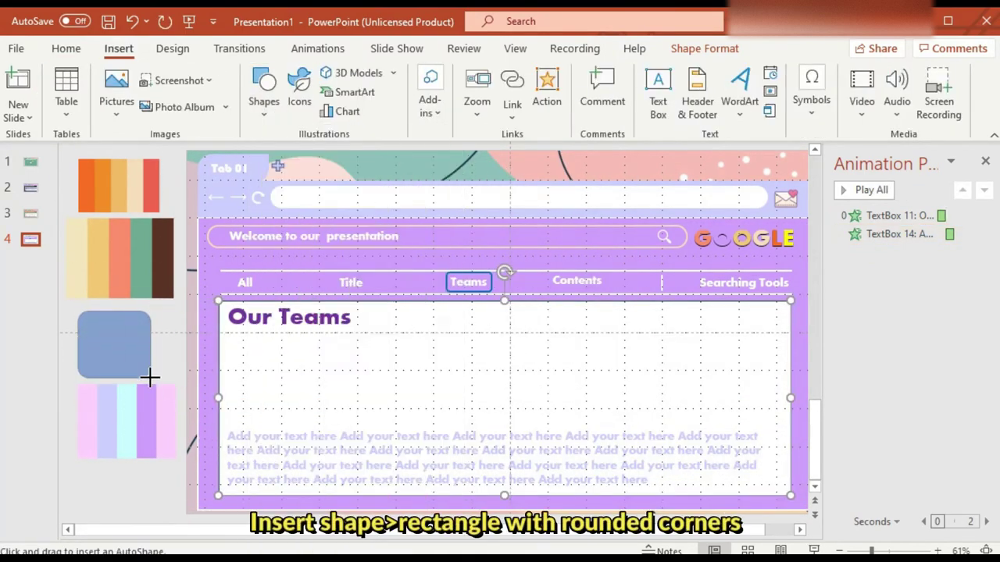
{"action": "left_click", "coordinate": [384, 72]}
{"action": "left_click", "coordinate": [344, 276]}
{"action": "left_click", "coordinate": [388, 93]}
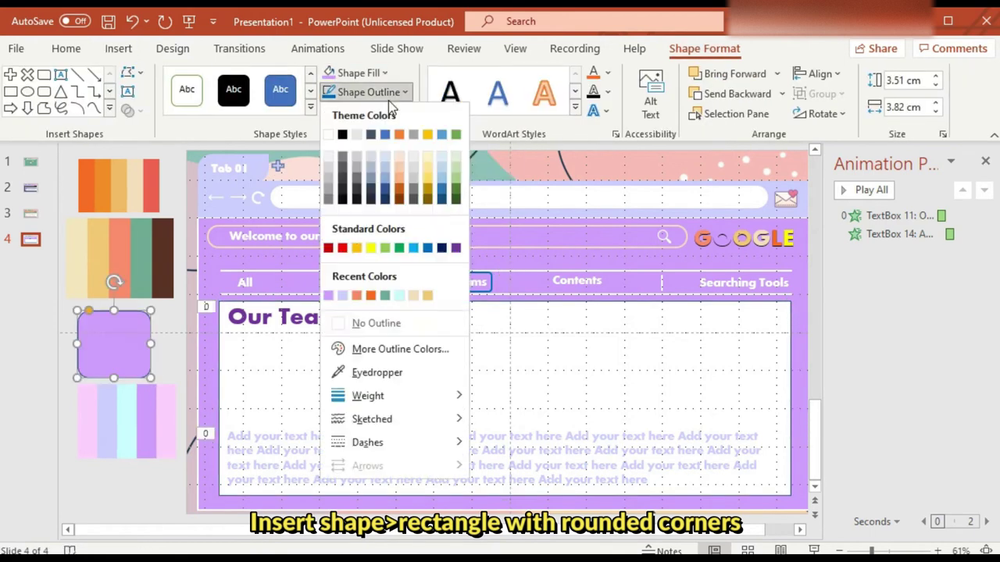
{"action": "left_click", "coordinate": [382, 327]}
{"action": "left_click_drag", "start_coordinate": [122, 328], "coordinate": [275, 348]}
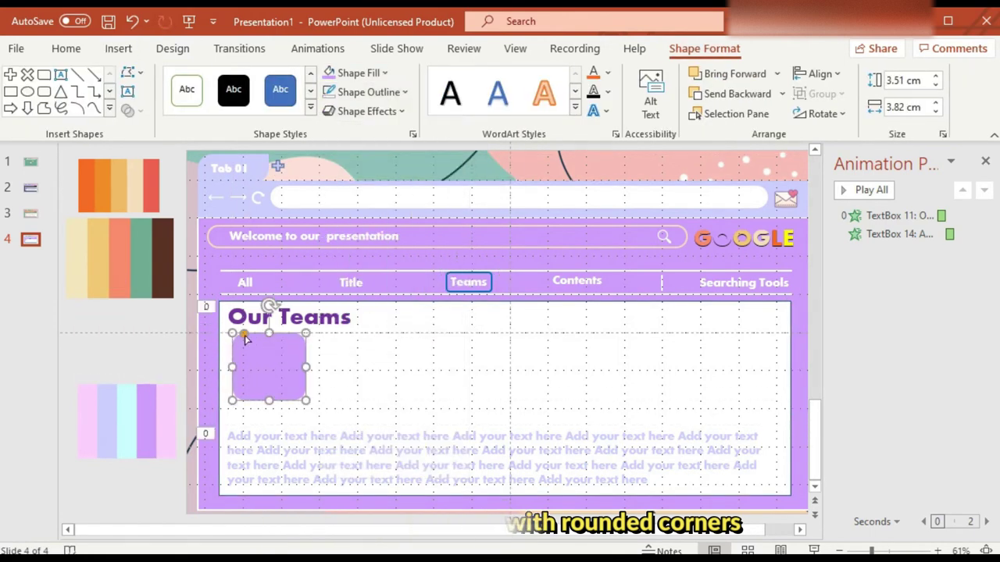
- Draw a plain purple rectangle with no outline
{"action": "left_click", "coordinate": [118, 49]}
{"action": "left_click", "coordinate": [263, 101]}
{"action": "left_click", "coordinate": [273, 148]}
{"action": "left_click_drag", "start_coordinate": [66, 322], "coordinate": [179, 356]}
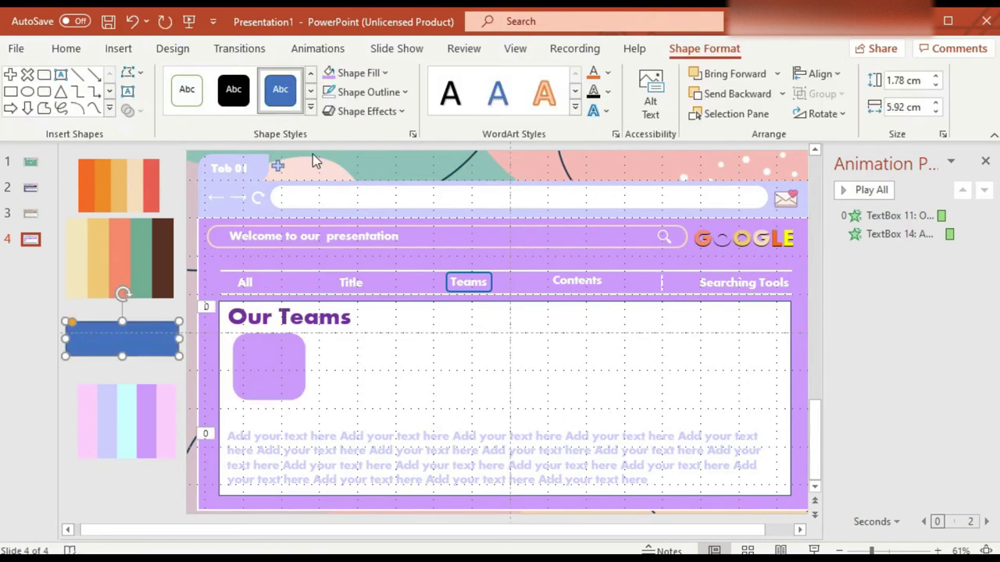
{"action": "left_click", "coordinate": [328, 73]}
{"action": "left_click", "coordinate": [404, 91]}
{"action": "left_click", "coordinate": [420, 319]}
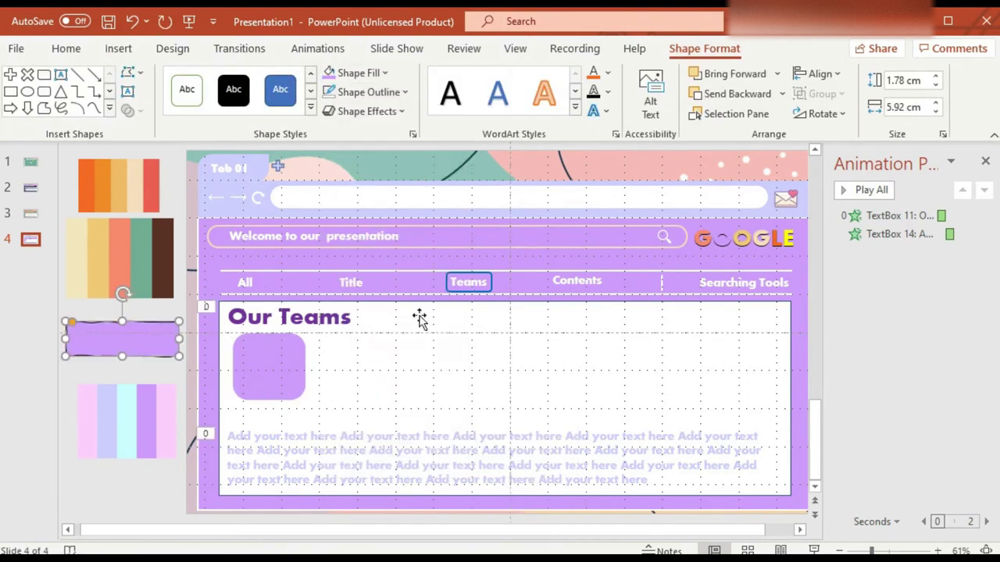
- Give the rectangle a thicker rose outline and place it as a bar beside the purple square
{"action": "left_click", "coordinate": [405, 91]}
{"action": "left_click", "coordinate": [356, 295]}
{"action": "left_click", "coordinate": [404, 92]}
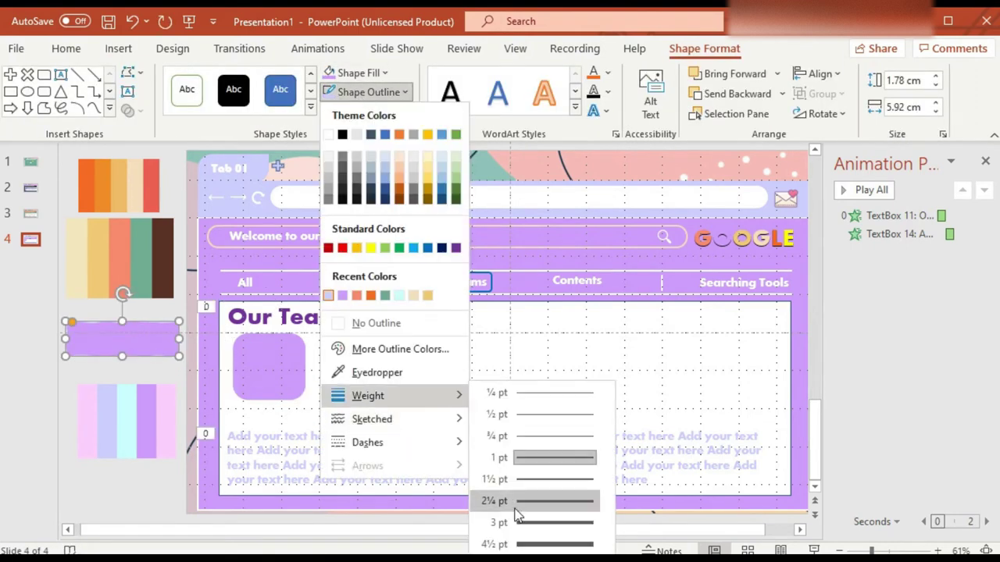
{"action": "left_click_drag", "start_coordinate": [122, 338], "coordinate": [341, 366]}
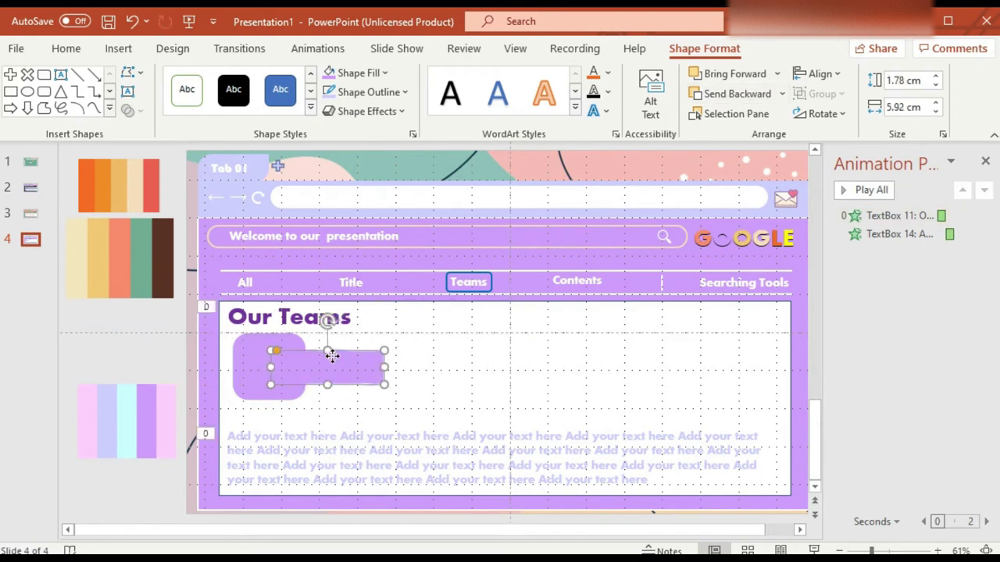
{"action": "left_click", "coordinate": [404, 91]}
{"action": "left_click", "coordinate": [520, 435]}
{"action": "left_click", "coordinate": [281, 352]}
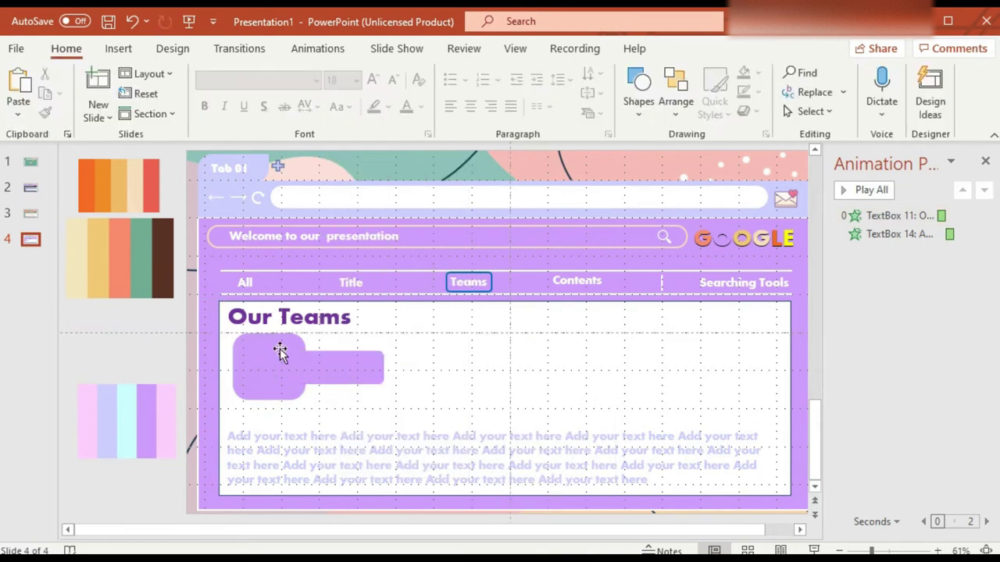
- Place a photo into the purple square and add a name text box in Aharoni font
{"action": "left_click_drag", "start_coordinate": [224, 364], "coordinate": [277, 367]}
{"action": "left_click", "coordinate": [118, 48]}
{"action": "left_click", "coordinate": [659, 100]}
{"action": "left_click_drag", "start_coordinate": [76, 328], "coordinate": [181, 367]}
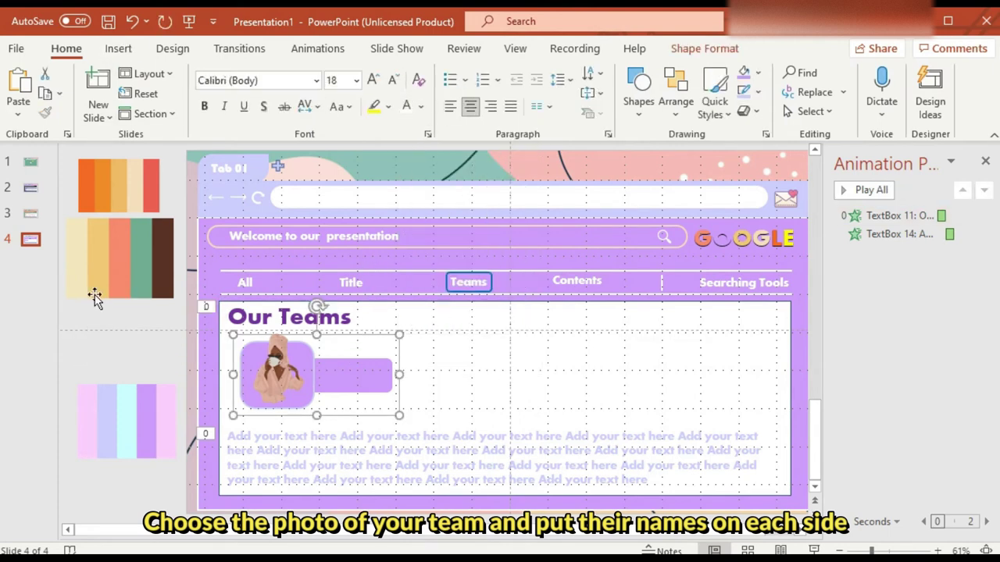
{"action": "left_click", "coordinate": [118, 48]}
{"action": "left_click", "coordinate": [658, 101]}
{"action": "left_click_drag", "start_coordinate": [66, 326], "coordinate": [149, 361]}
{"action": "left_click", "coordinate": [275, 81]}
{"action": "type", "text": "Aharoni"}
{"action": "key", "text": "Return"}
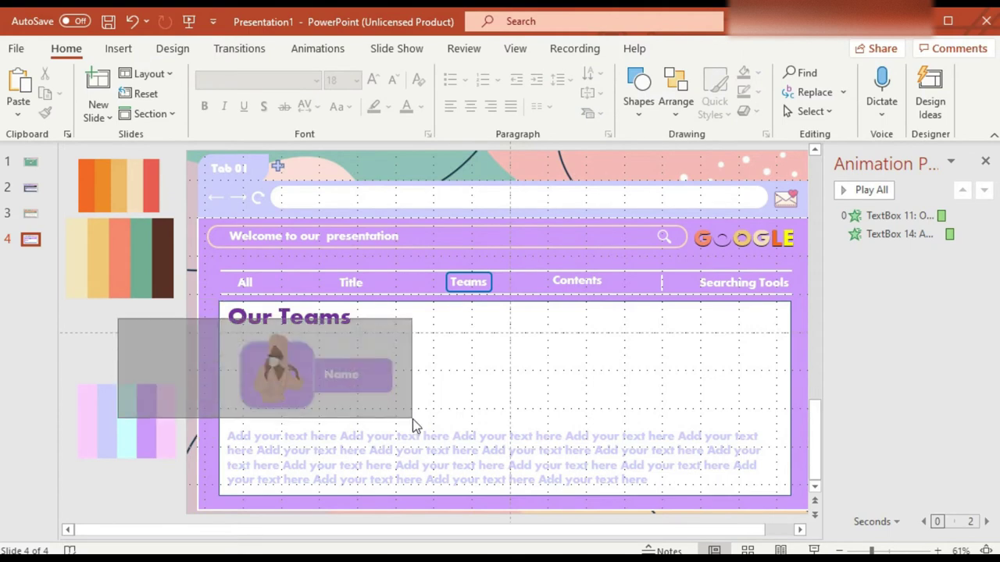
- Group the picture and name box into one team card, then duplicate it beside the original
{"action": "left_click_drag", "start_coordinate": [120, 320], "coordinate": [413, 429]}
{"action": "right_click", "coordinate": [286, 343]}
{"action": "left_click", "coordinate": [468, 125]}
{"action": "key", "text": "ctrl+c"}
{"action": "key", "text": "ctrl+v"}
{"action": "left_click_drag", "start_coordinate": [371, 360], "coordinate": [544, 353]}
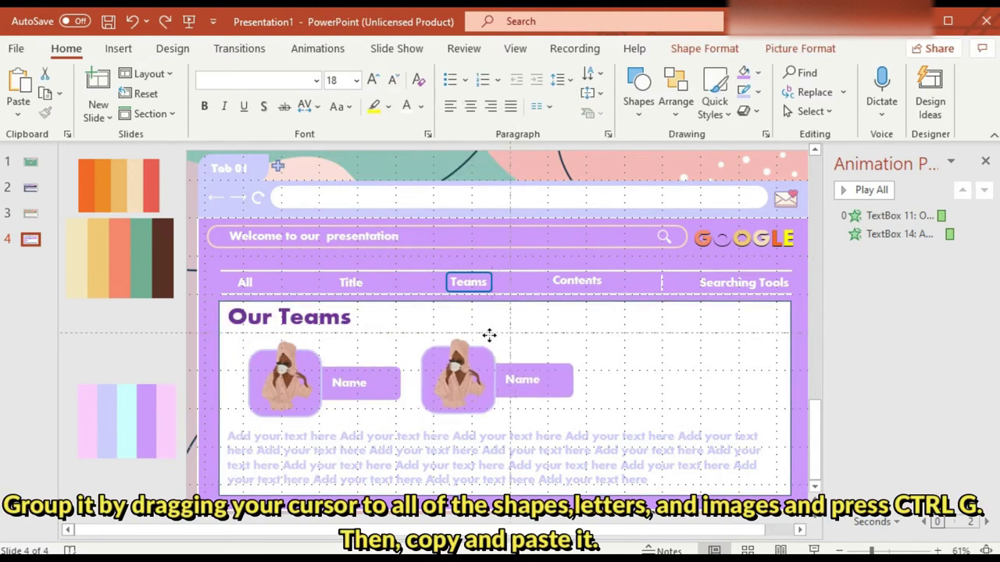
- Add a third team card and align all three cards in a row below the heading
{"action": "left_click", "coordinate": [275, 328]}
{"action": "left_click_drag", "start_coordinate": [275, 359], "coordinate": [263, 322]}
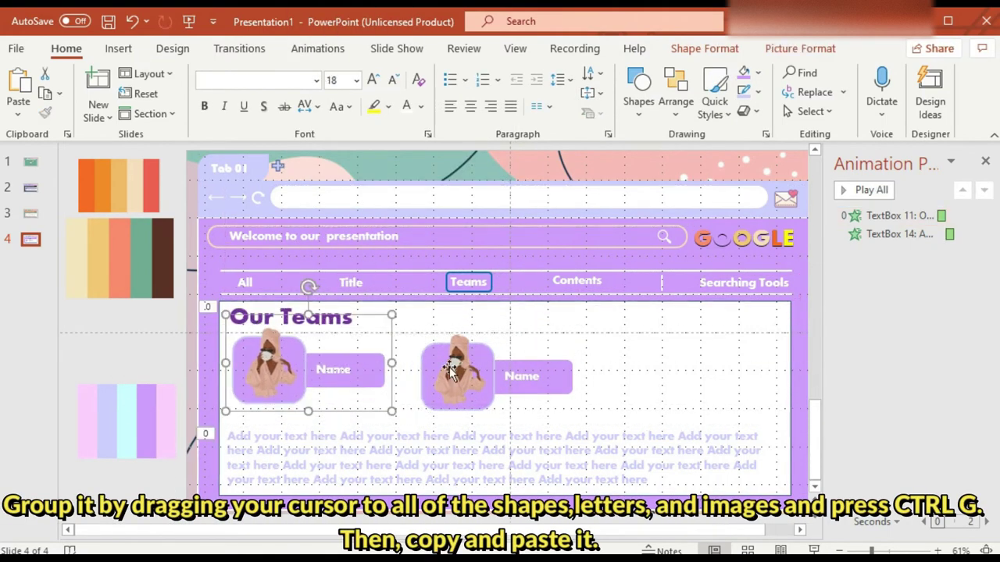
{"action": "key", "text": "ctrl+v"}
{"action": "left_click_drag", "start_coordinate": [311, 364], "coordinate": [662, 361]}
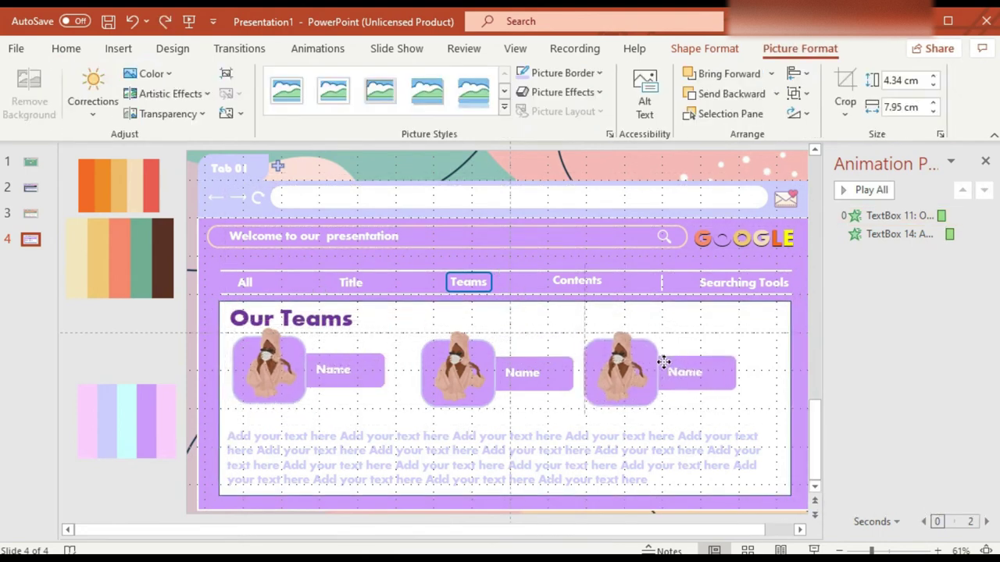
{"action": "left_click", "coordinate": [405, 437]}
{"action": "left_click_drag", "start_coordinate": [405, 437], "coordinate": [392, 414]}
{"action": "left_click_drag", "start_coordinate": [266, 367], "coordinate": [269, 371]}
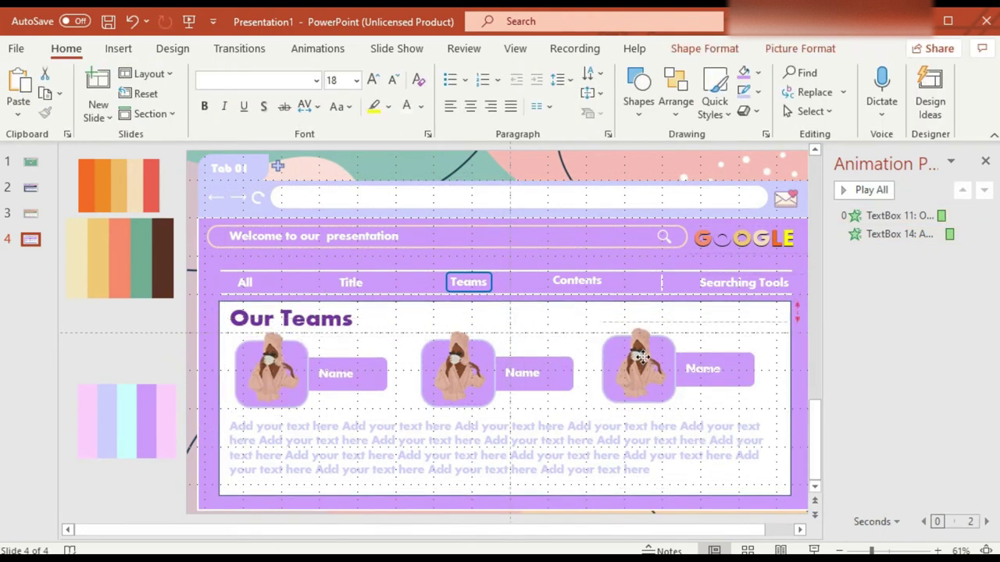
{"action": "left_click_drag", "start_coordinate": [641, 367], "coordinate": [645, 371]}
- Apply the Wipe entrance animation to each of the three team cards
{"action": "left_click", "coordinate": [451, 368]}
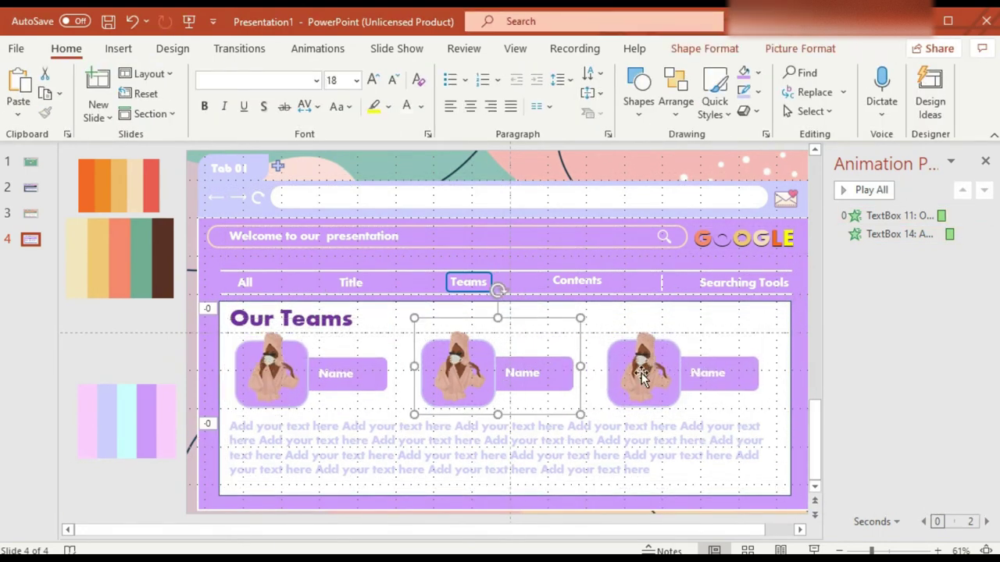
{"action": "left_click", "coordinate": [468, 282]}
{"action": "left_click", "coordinate": [279, 377]}
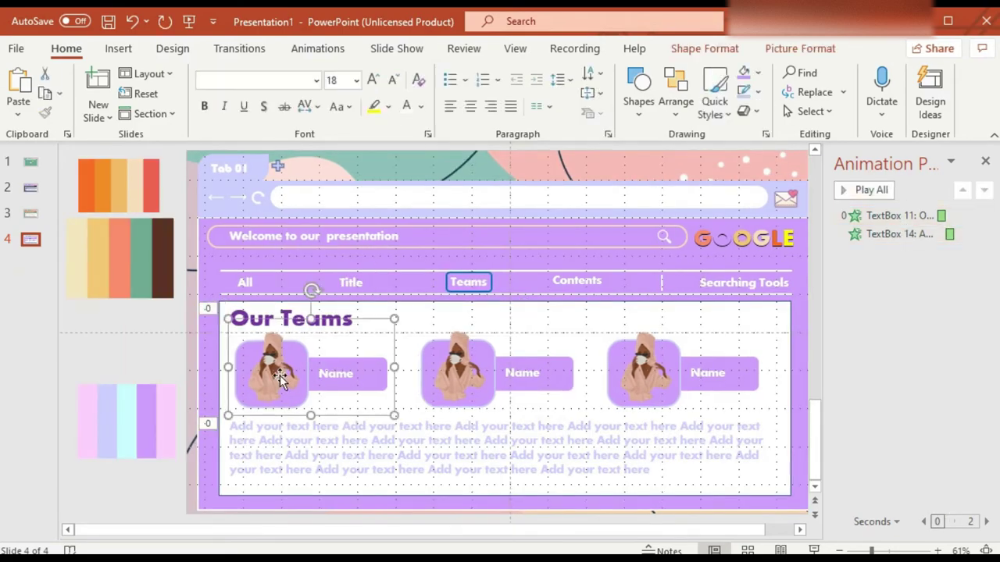
{"action": "left_click", "coordinate": [317, 47]}
{"action": "left_click", "coordinate": [462, 112]}
{"action": "left_click", "coordinate": [429, 192]}
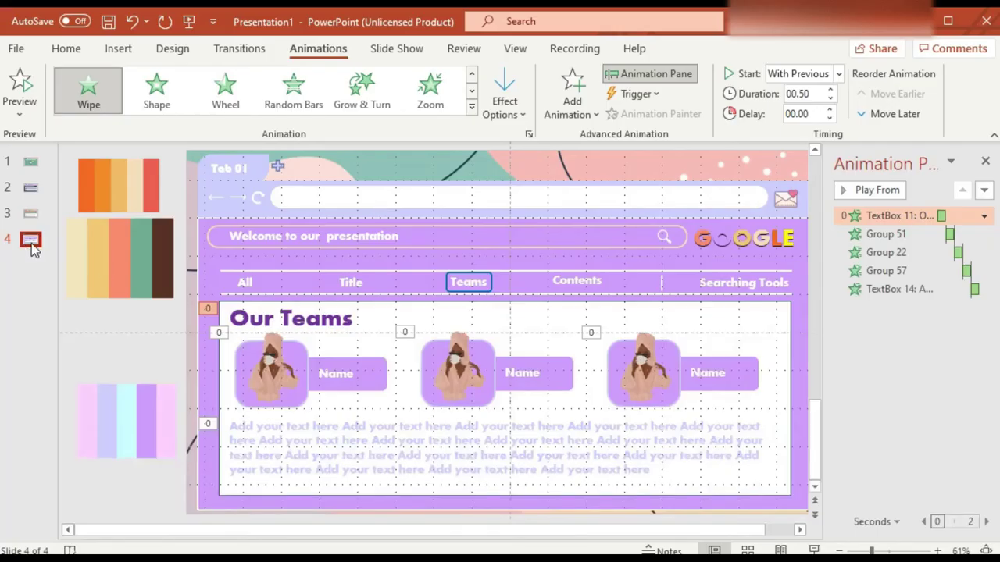
- Duplicate slide 2 as a new slide
{"action": "left_click", "coordinate": [30, 188]}
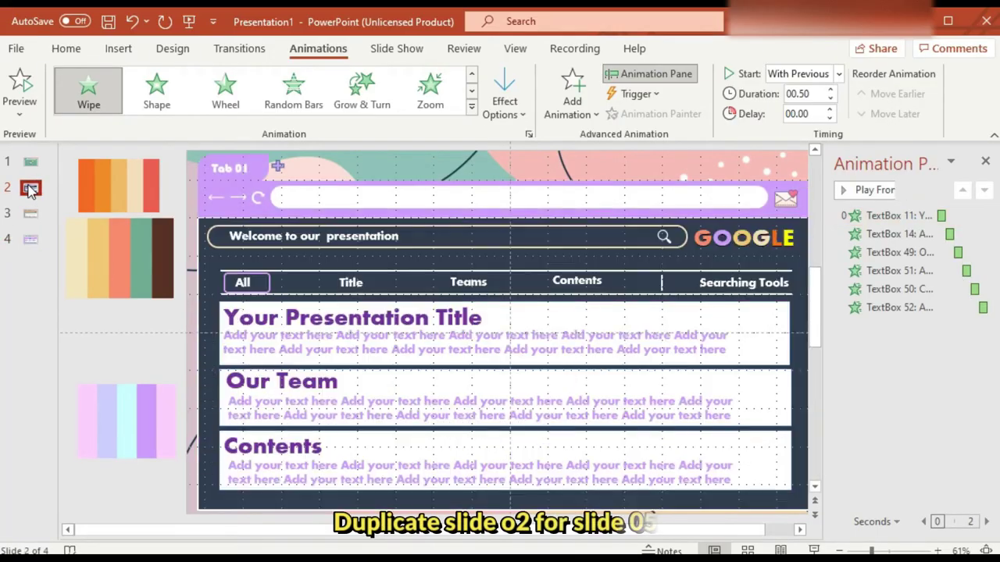
{"action": "right_click", "coordinate": [32, 192]}
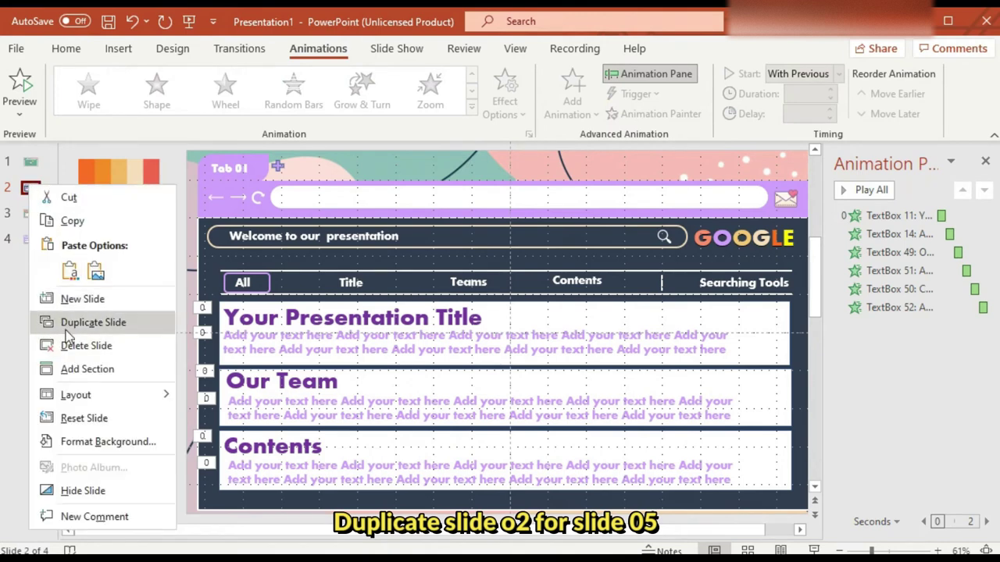
{"action": "left_click", "coordinate": [67, 328]}
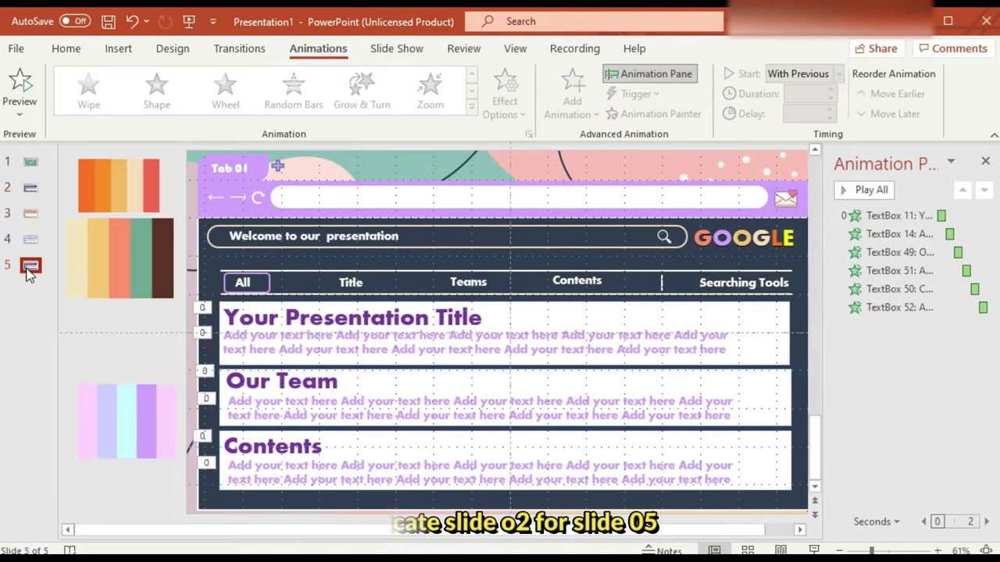
- Fill the Tab 01 shape on the copied slide with gold
{"action": "left_click", "coordinate": [226, 167]}
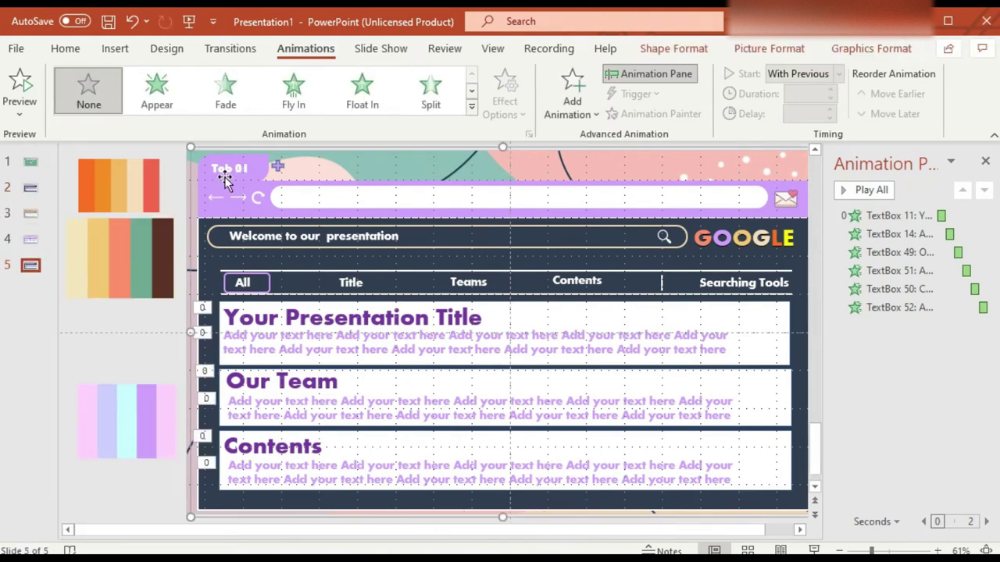
{"action": "left_click", "coordinate": [196, 161], "text": "shift"}
{"action": "left_click", "coordinate": [704, 47]}
{"action": "left_click", "coordinate": [357, 73]}
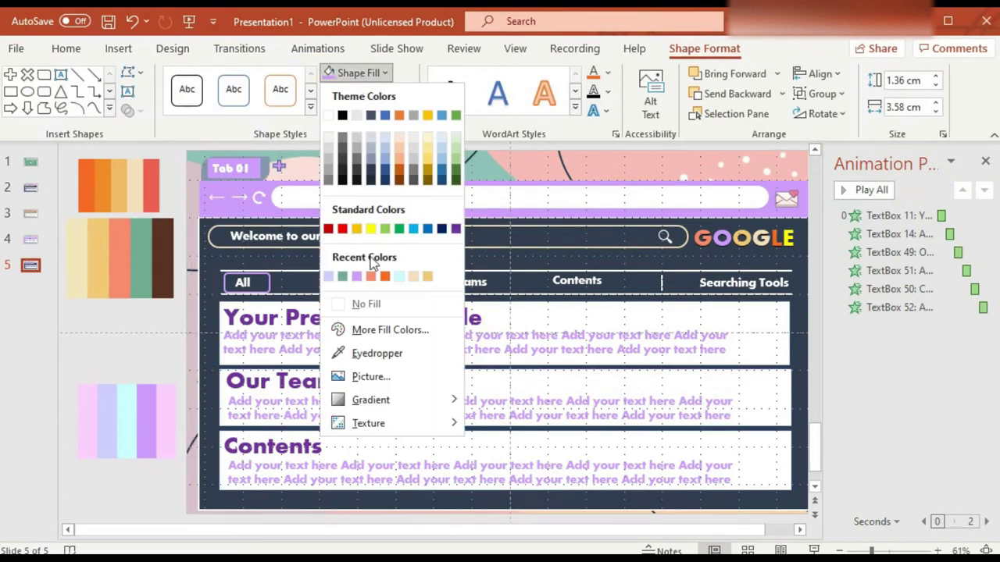
{"action": "left_click", "coordinate": [427, 278]}
- Recolour the large browser frame shape light orange
{"action": "left_click", "coordinate": [227, 211]}
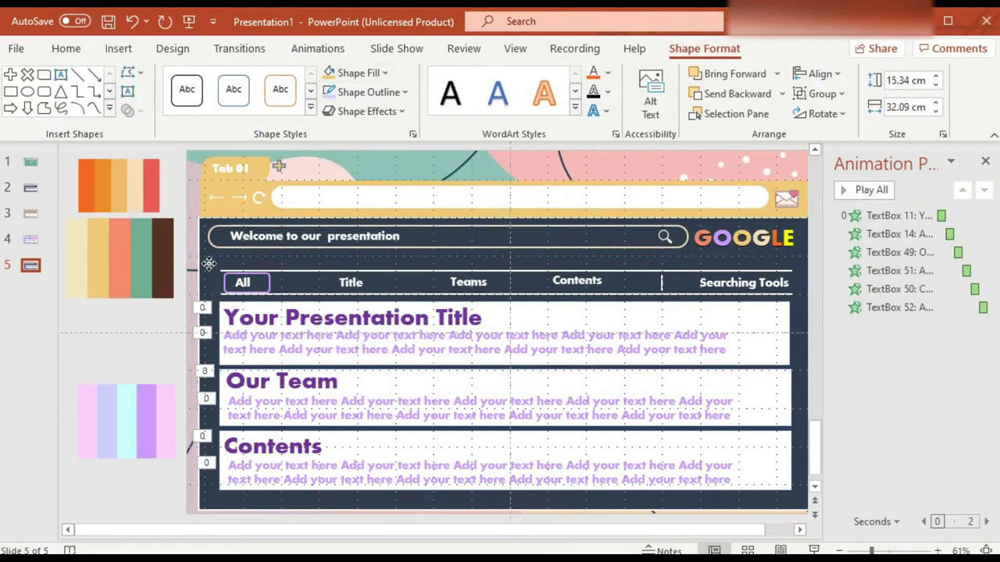
{"action": "left_click", "coordinate": [357, 73]}
{"action": "left_click", "coordinate": [374, 355]}
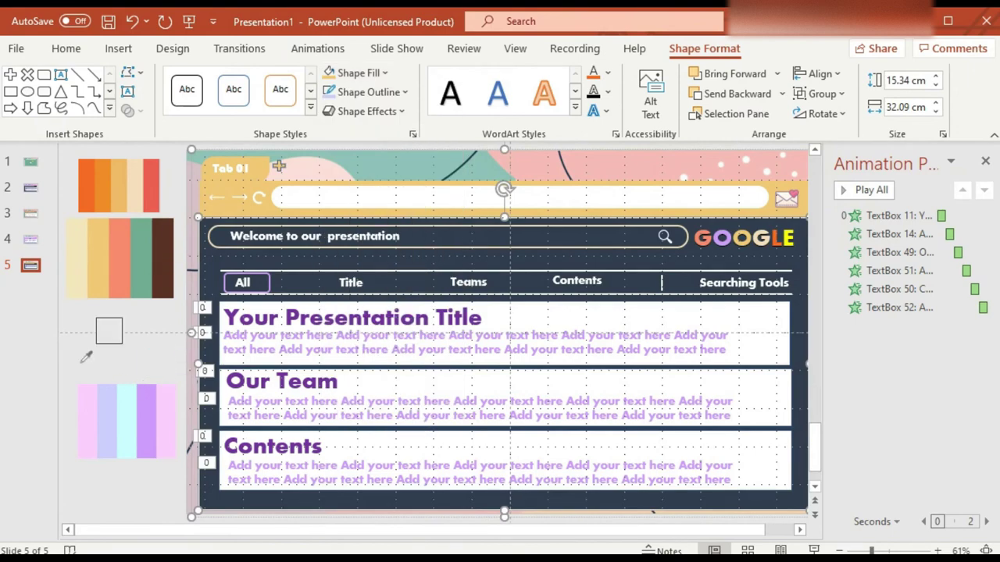
{"action": "left_click", "coordinate": [87, 421]}
{"action": "left_click", "coordinate": [357, 93]}
{"action": "left_click", "coordinate": [358, 72]}
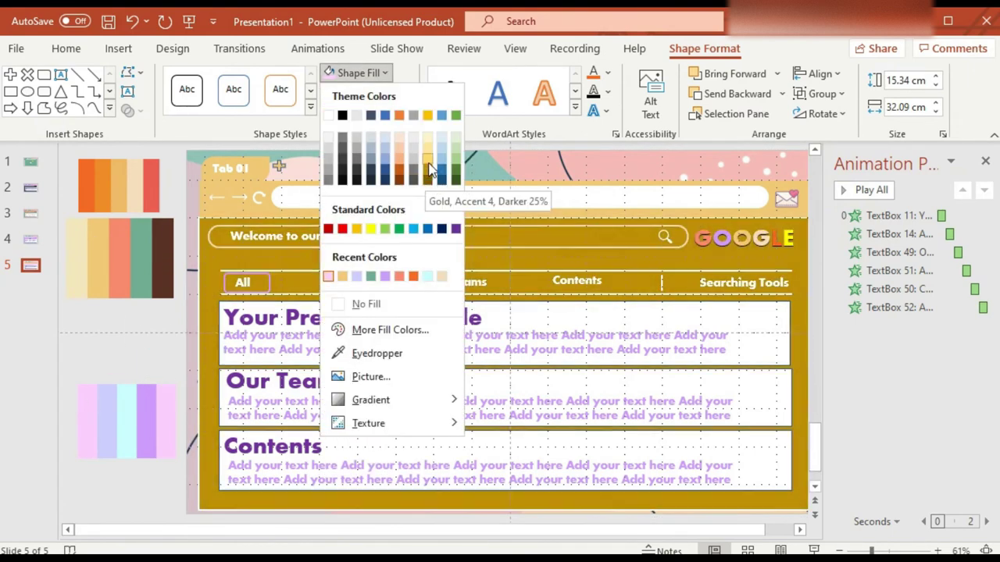
{"action": "left_click", "coordinate": [399, 156]}
{"action": "left_click", "coordinate": [482, 285]}
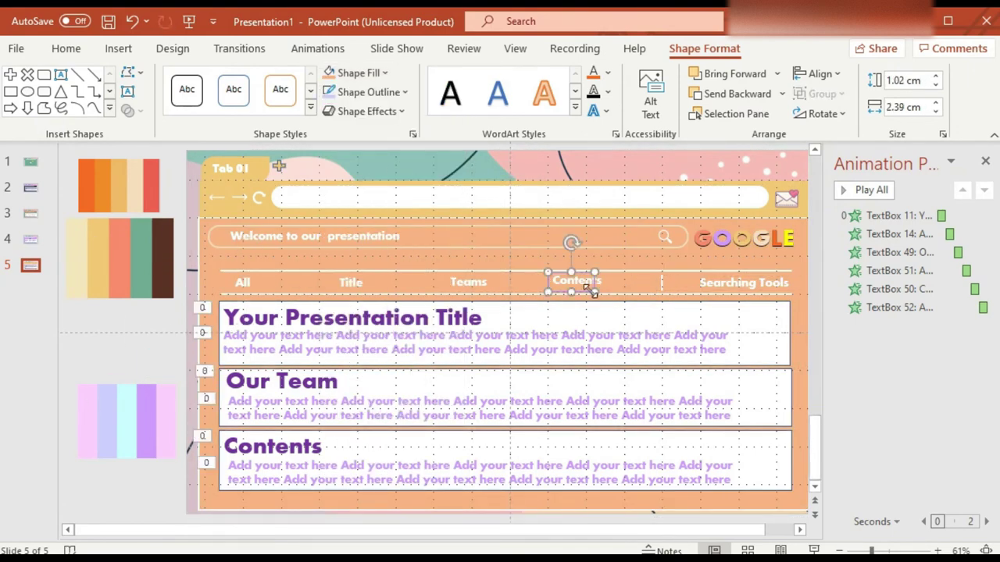
- Give the Contents tab shape a dark outline
{"action": "left_click", "coordinate": [367, 91]}
{"action": "left_click", "coordinate": [403, 211]}
{"action": "left_click", "coordinate": [427, 331]}
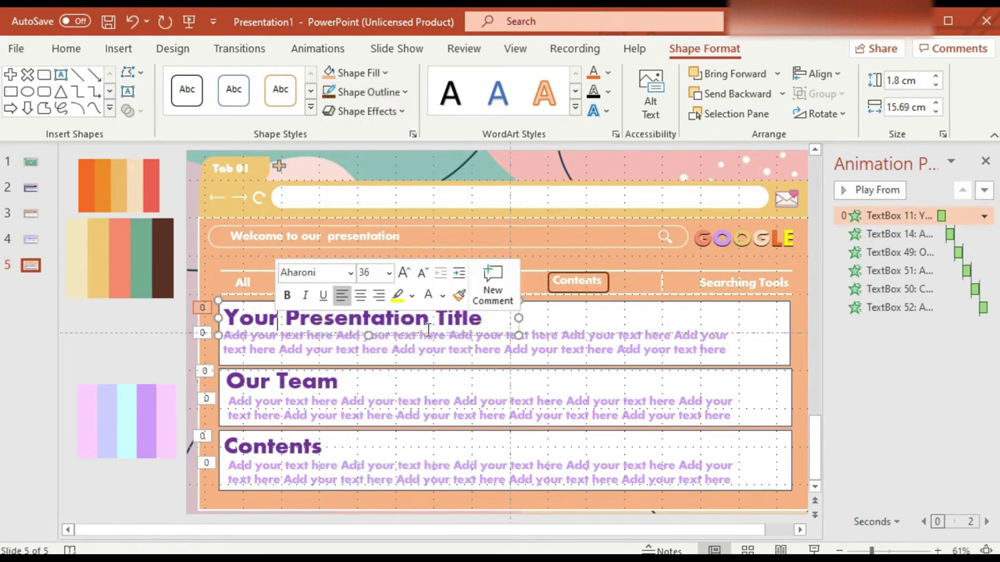
- Retype the first panel heading as Content 01
{"action": "left_click", "coordinate": [481, 321]}
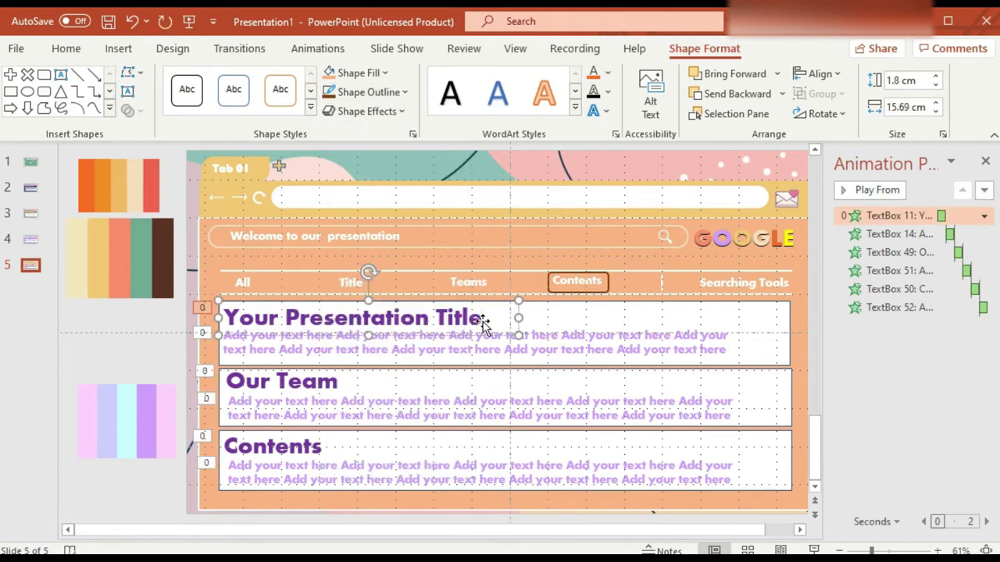
{"action": "triple_click", "coordinate": [484, 326]}
{"action": "left_click", "coordinate": [70, 49]}
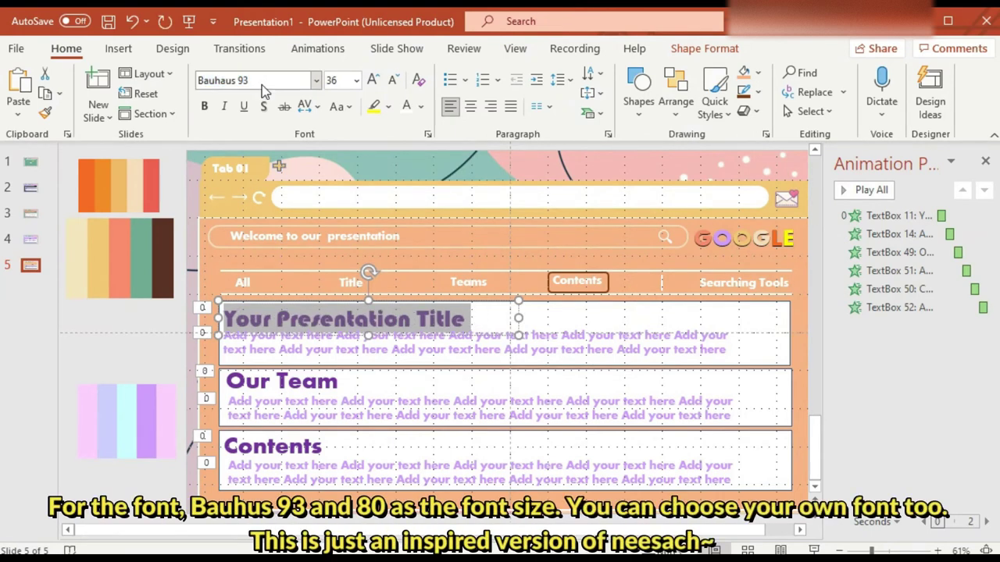
{"action": "type", "text": "Content o"}
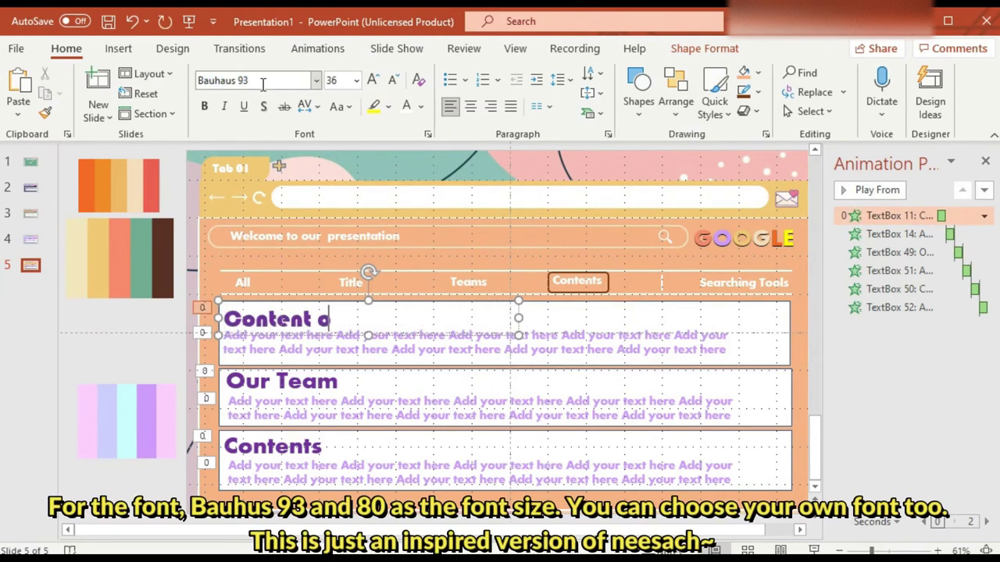
{"action": "key", "text": "BackSpace"}
{"action": "type", "text": "01"}
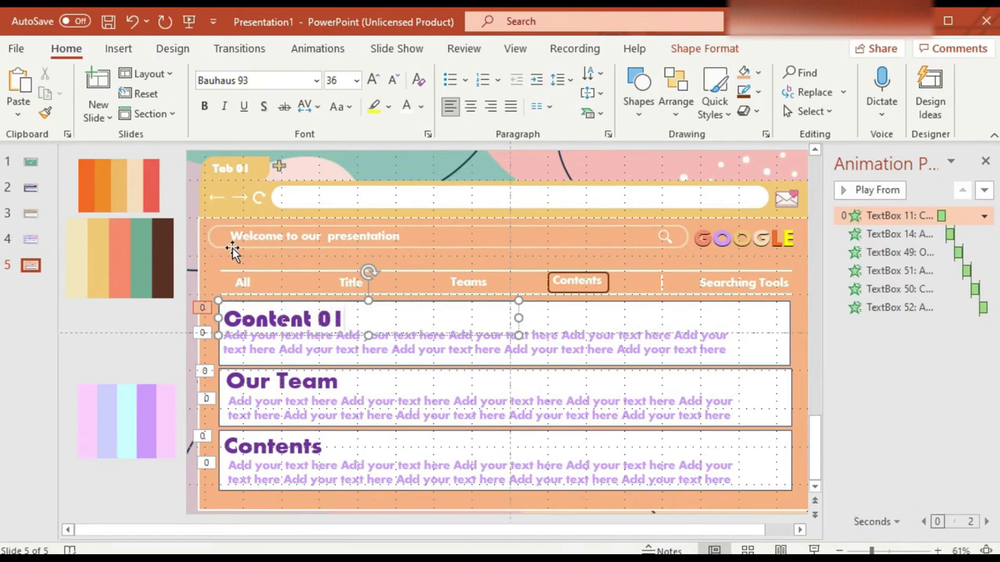
- Retype the second heading as Content 02 and set the headings in Bauhaus 93
{"action": "left_click", "coordinate": [346, 390]}
{"action": "type", "text": "a"}
{"action": "key", "text": "BackSpace"}
{"action": "key", "text": "BackSpace"}
{"action": "type", "text": "ntent 02"}
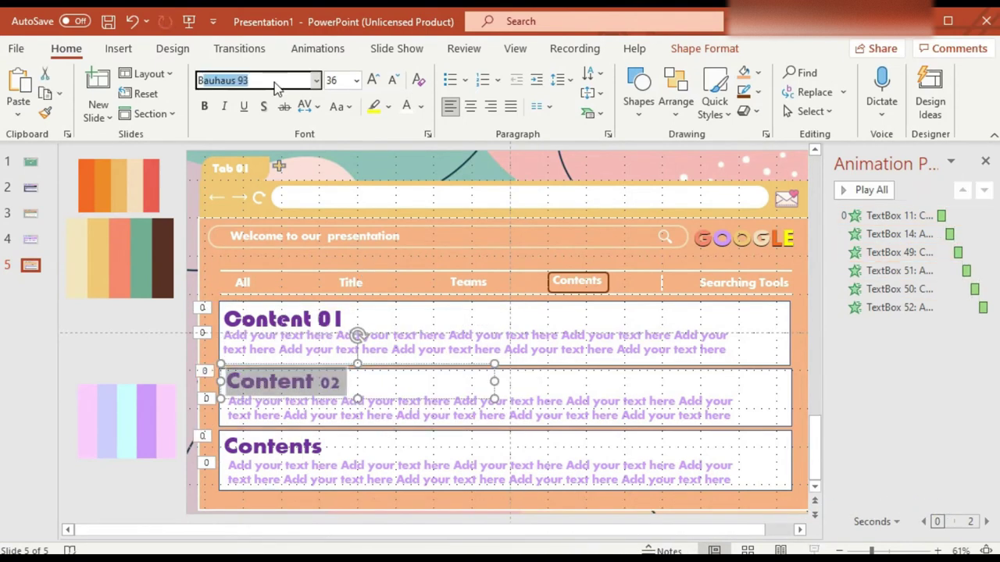
{"action": "double_click", "coordinate": [272, 446]}
{"action": "left_click", "coordinate": [290, 78]}
{"action": "type", "text": "Bauhaus 93"}
{"action": "key", "text": "Return"}
{"action": "left_click", "coordinate": [324, 445]}
{"action": "type", "text": "03"}
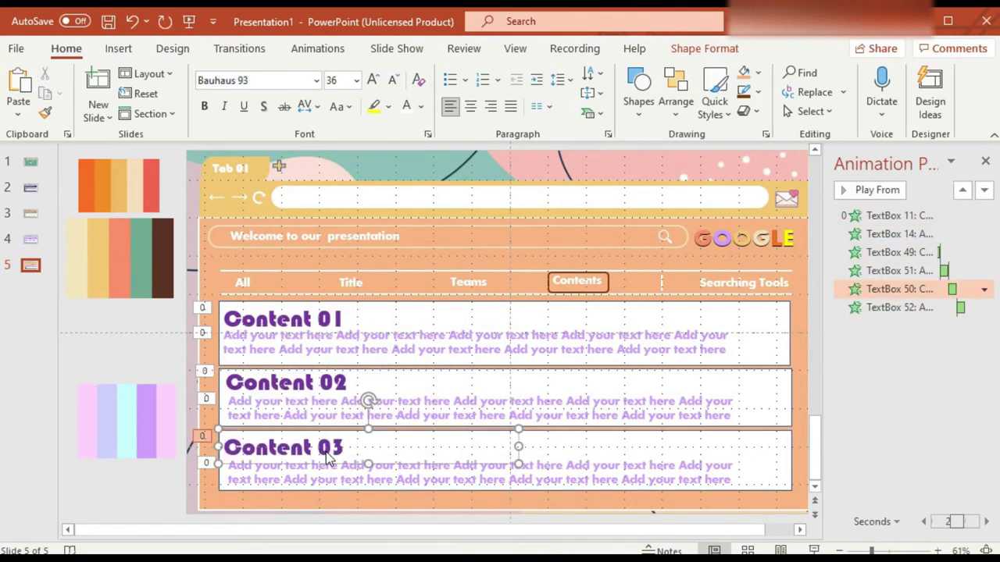
- Colour the Content 01–03 headings dark orange and the panel body text yellow
{"action": "left_click_drag", "start_coordinate": [224, 319], "coordinate": [344, 319]}
{"action": "left_click", "coordinate": [421, 106]}
{"action": "left_click", "coordinate": [478, 209]}
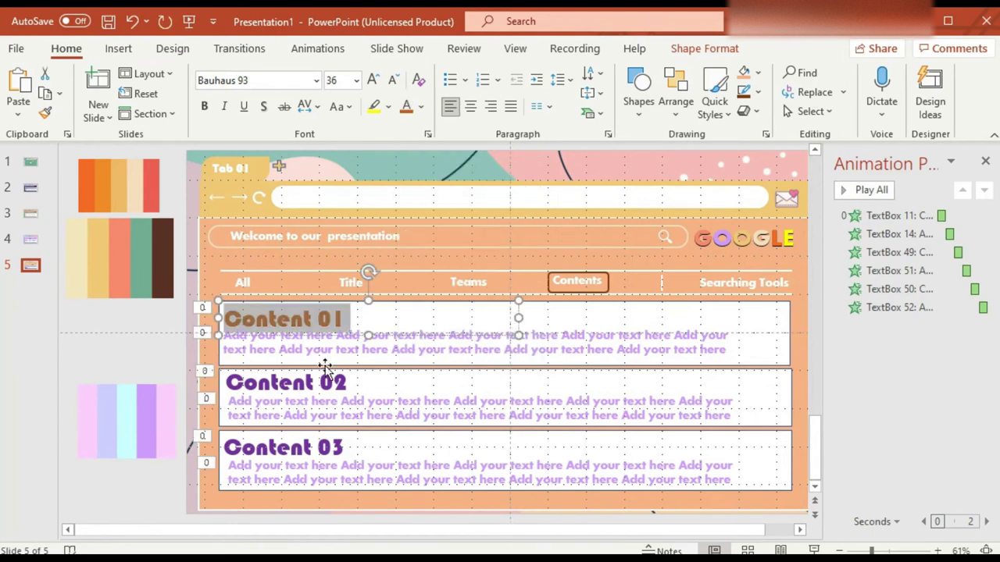
{"action": "left_click_drag", "start_coordinate": [224, 382], "coordinate": [346, 383]}
{"action": "key", "text": "F4"}
{"action": "left_click_drag", "start_coordinate": [225, 447], "coordinate": [343, 447]}
{"action": "key", "text": "F4"}
{"action": "left_click_drag", "start_coordinate": [224, 335], "coordinate": [726, 349]}
{"action": "key", "text": "F4"}
{"action": "triple_click", "coordinate": [375, 468]}
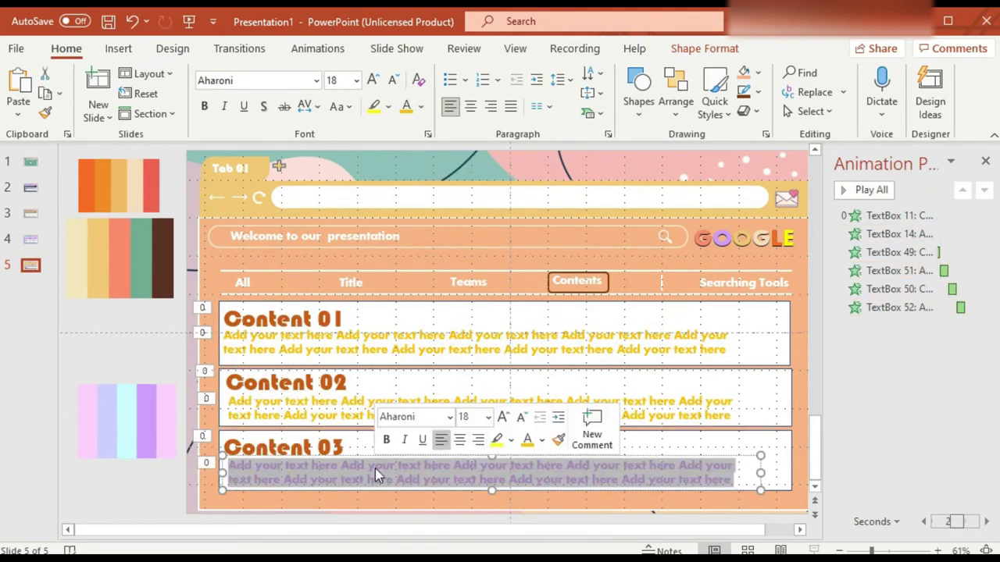
{"action": "key", "text": "F4"}
{"action": "left_click", "coordinate": [149, 331]}
- Preview all the slide's animations, then return to the green start slide
{"action": "left_click", "coordinate": [860, 190]}
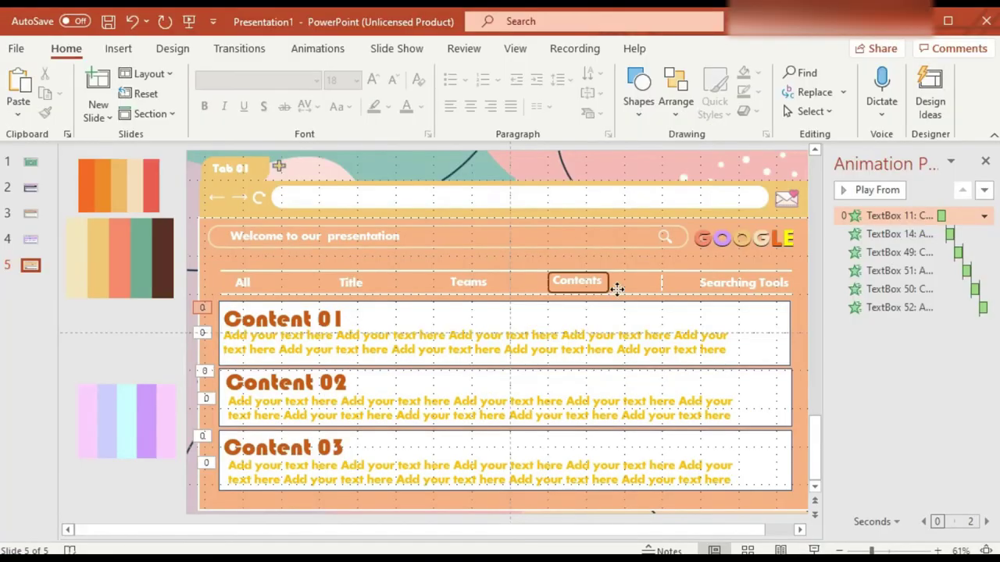
{"action": "left_click", "coordinate": [151, 356]}
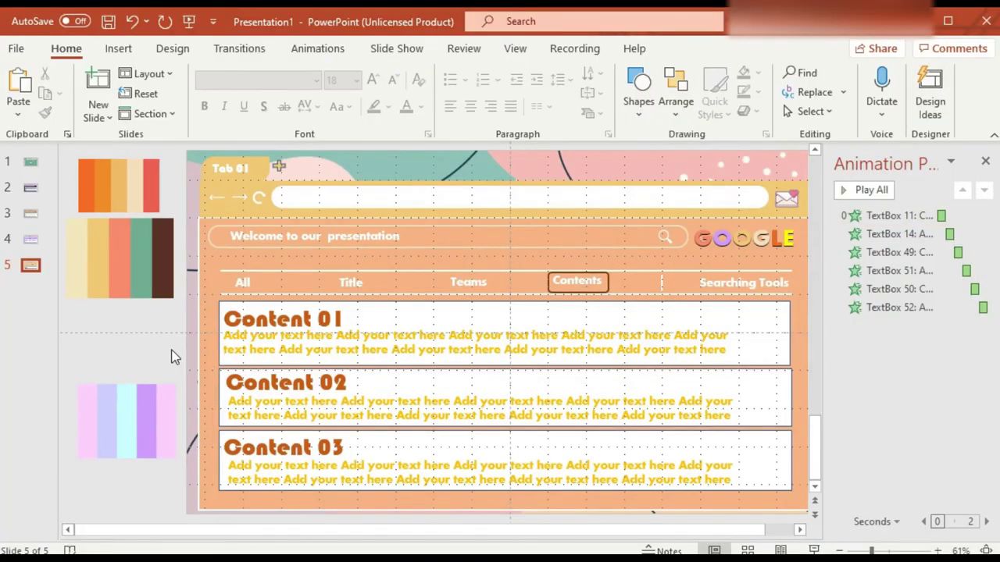
{"action": "left_click", "coordinate": [25, 242]}
{"action": "left_click", "coordinate": [30, 165]}
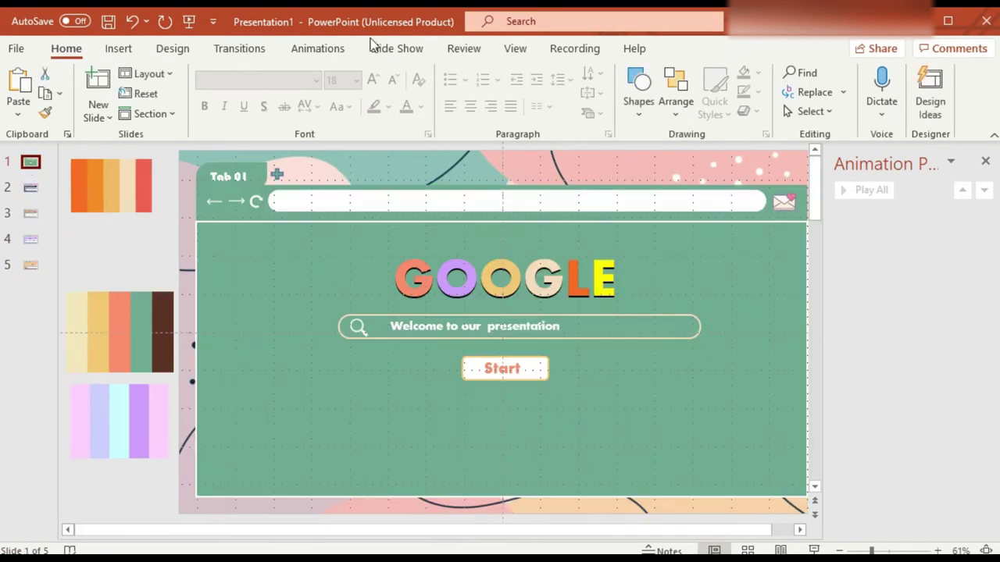
- Hyperlink the Start button text to slide 2 in this document
{"action": "left_click_drag", "start_coordinate": [182, 350], "coordinate": [578, 385]}
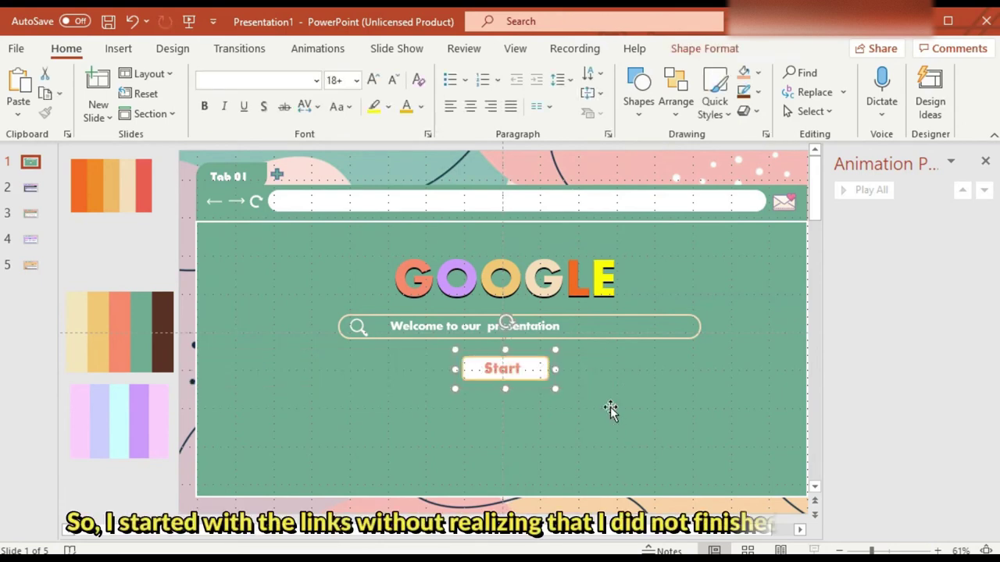
{"action": "right_click", "coordinate": [482, 355]}
{"action": "key", "text": "Escape"}
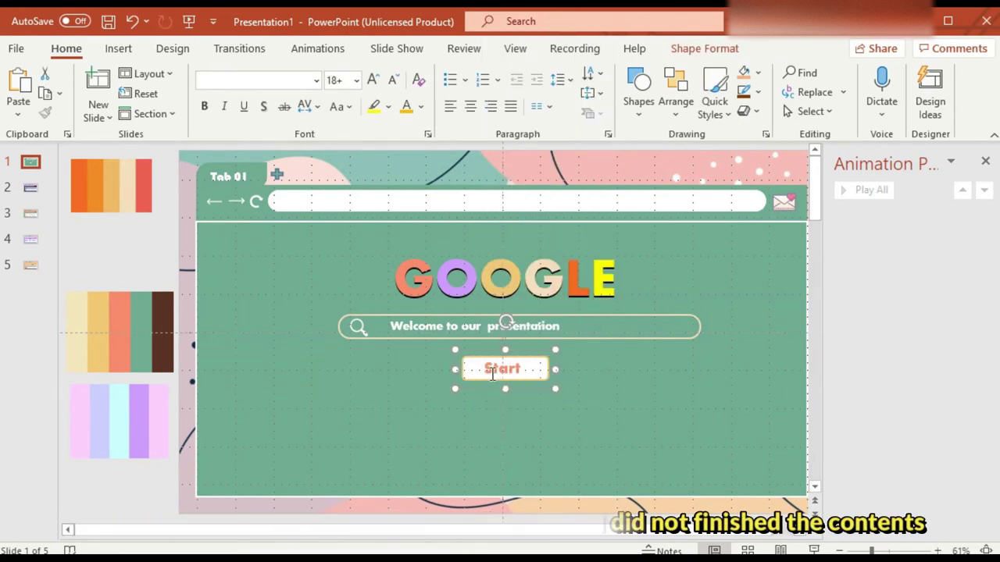
{"action": "double_click", "coordinate": [496, 369]}
{"action": "right_click", "coordinate": [536, 372]}
{"action": "left_click", "coordinate": [566, 397]}
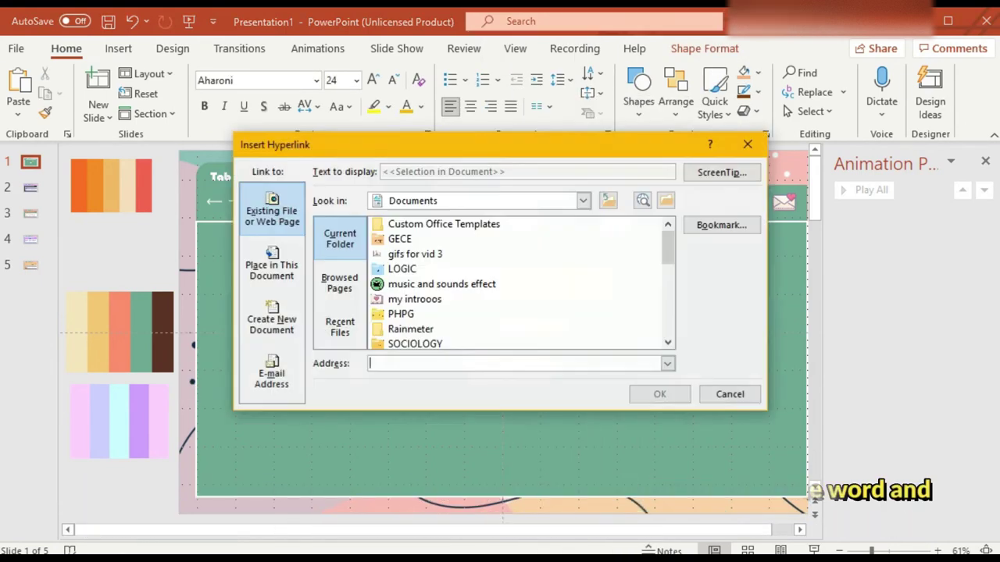
{"action": "left_click", "coordinate": [271, 265]}
{"action": "left_click", "coordinate": [368, 288]}
{"action": "left_click", "coordinate": [373, 303]}
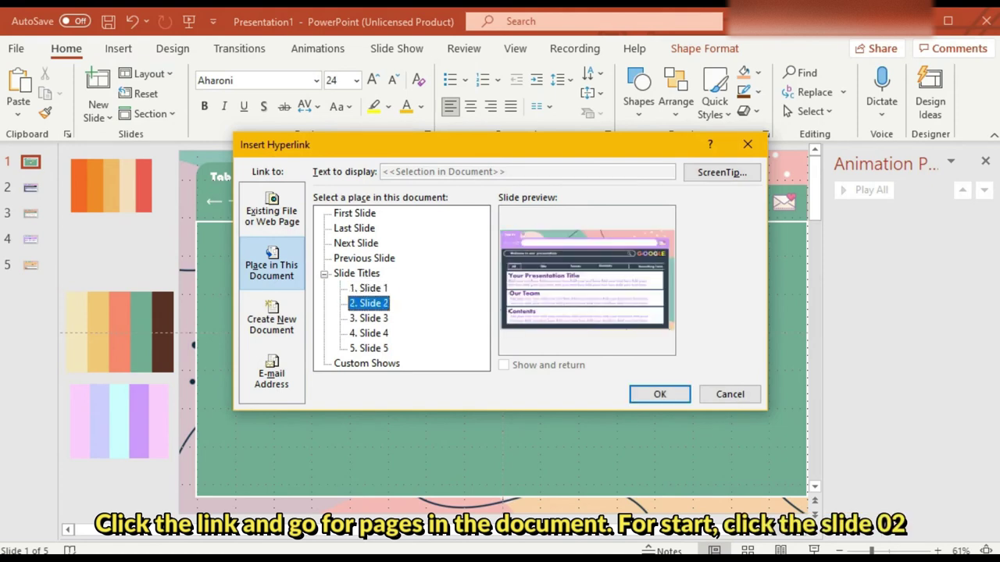
{"action": "left_click", "coordinate": [659, 394]}
- Confirm the Start link targets slide 2 and recolour the Start text
{"action": "right_click", "coordinate": [493, 371]}
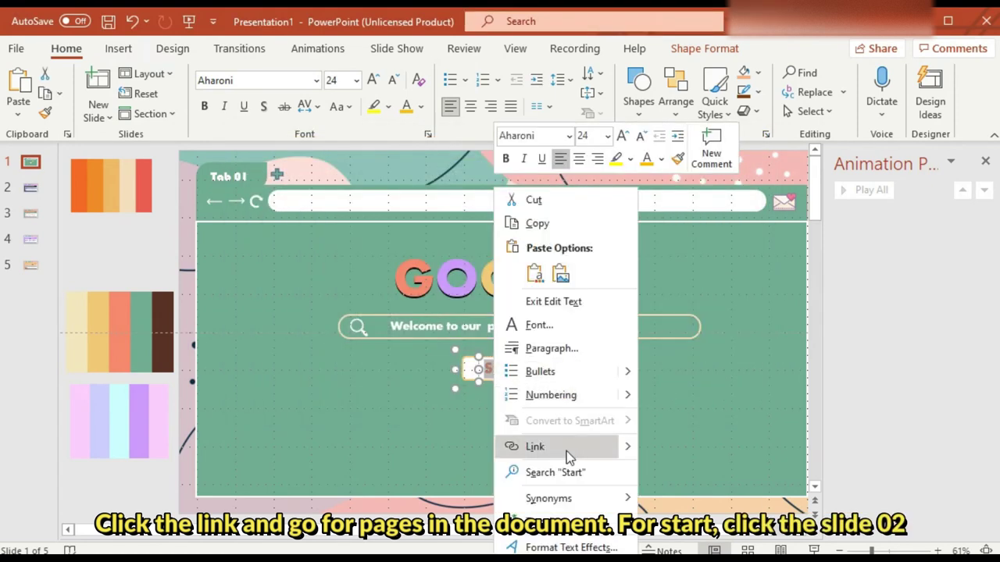
{"action": "left_click", "coordinate": [566, 450]}
{"action": "left_click", "coordinate": [369, 303]}
{"action": "left_click", "coordinate": [660, 394]}
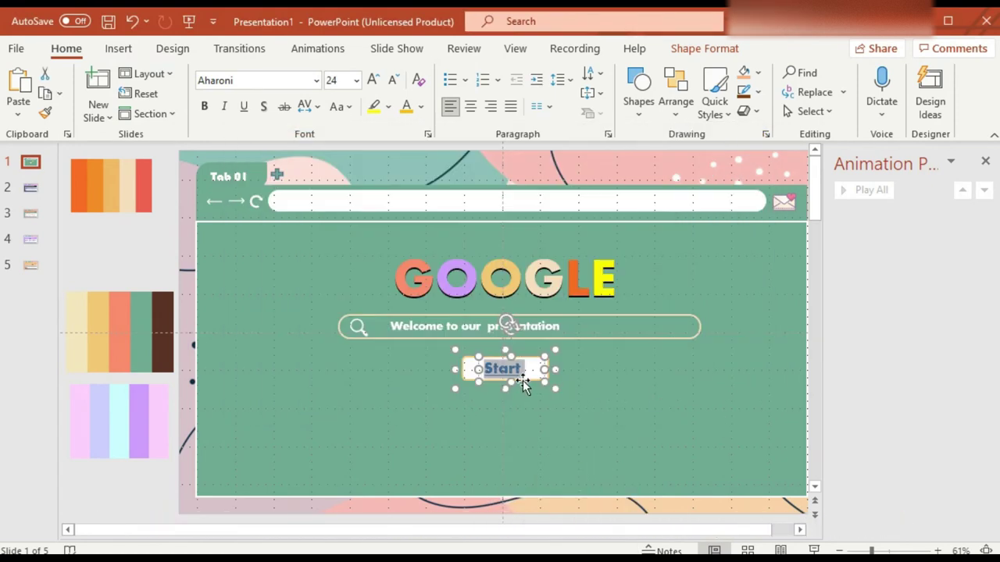
{"action": "left_click", "coordinate": [420, 107]}
{"action": "left_click", "coordinate": [431, 263]}
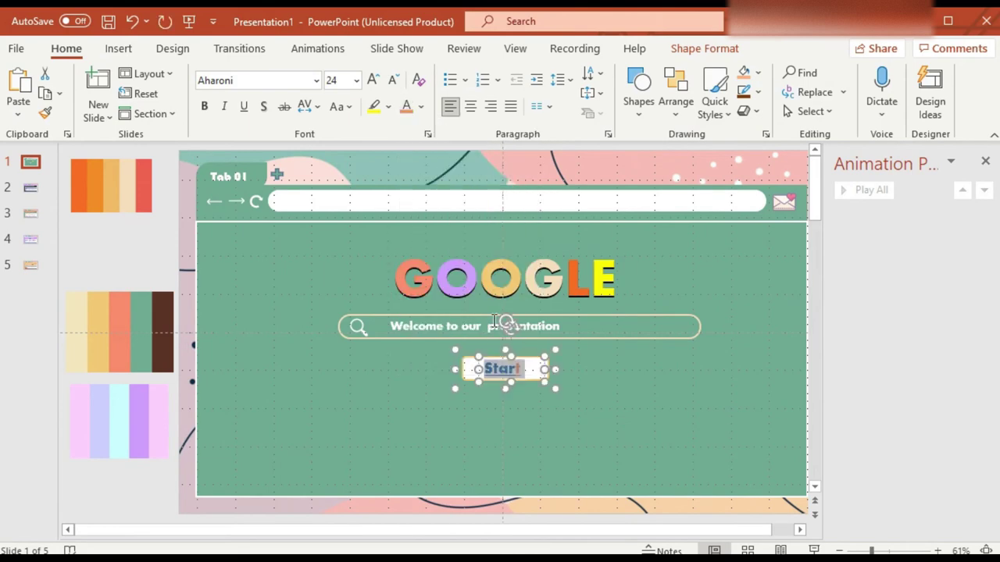
{"action": "left_click", "coordinate": [304, 252]}
- Link the Title tab on slide 2 to slide 3 and verify the target
{"action": "scroll", "coordinate": [281, 296], "scroll_direction": "down", "scroll_amount": 3}
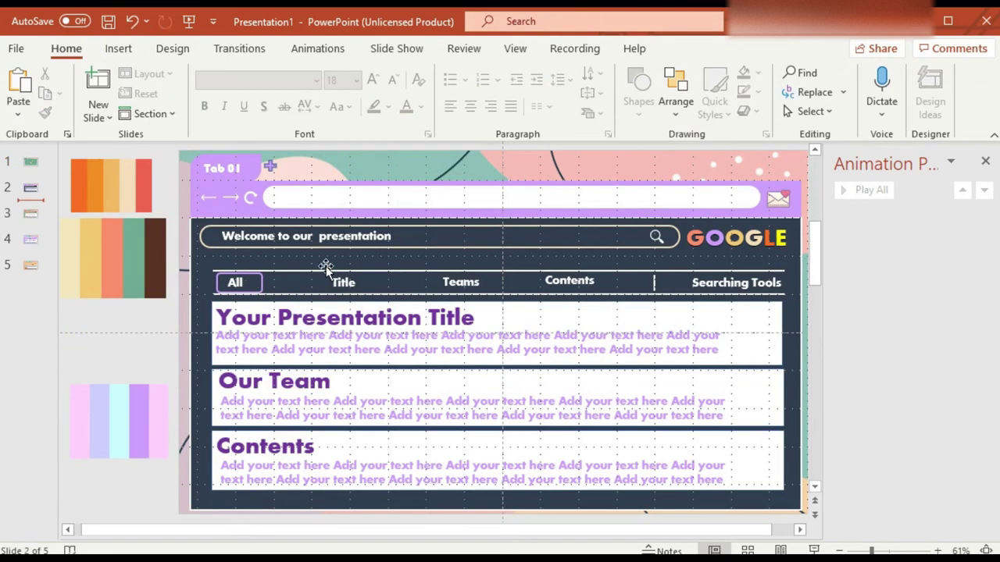
{"action": "left_click", "coordinate": [348, 282]}
{"action": "right_click", "coordinate": [365, 283]}
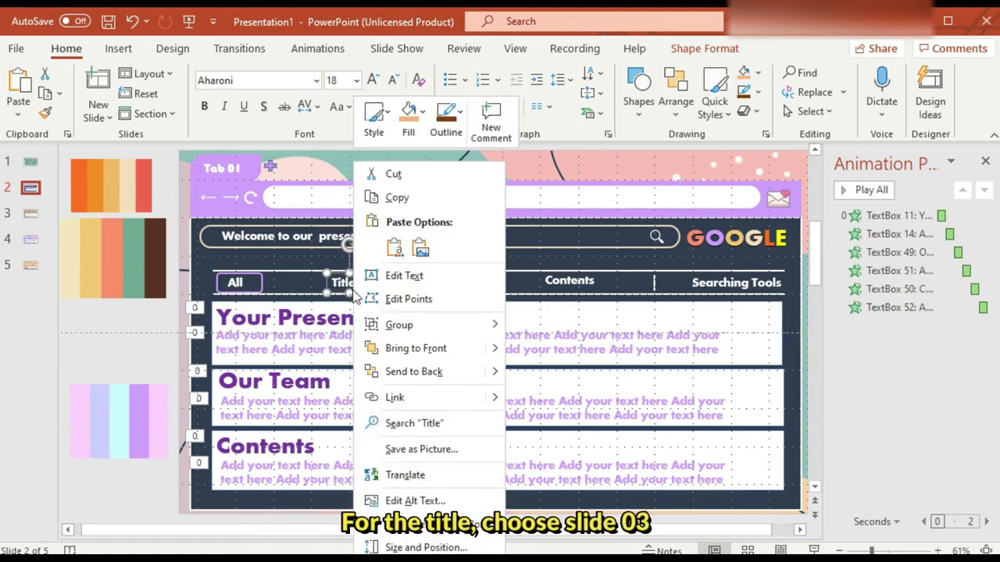
{"action": "left_click", "coordinate": [390, 396]}
{"action": "left_click", "coordinate": [368, 319]}
{"action": "left_click", "coordinate": [639, 392]}
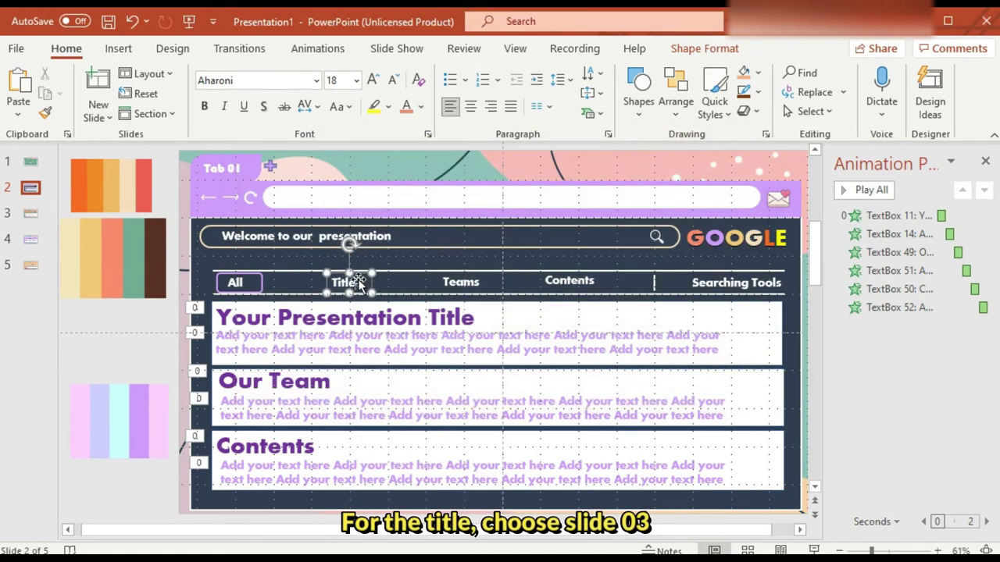
{"action": "right_click", "coordinate": [358, 283]}
{"action": "left_click", "coordinate": [406, 445]}
{"action": "left_click", "coordinate": [367, 317]}
{"action": "left_click", "coordinate": [648, 393]}
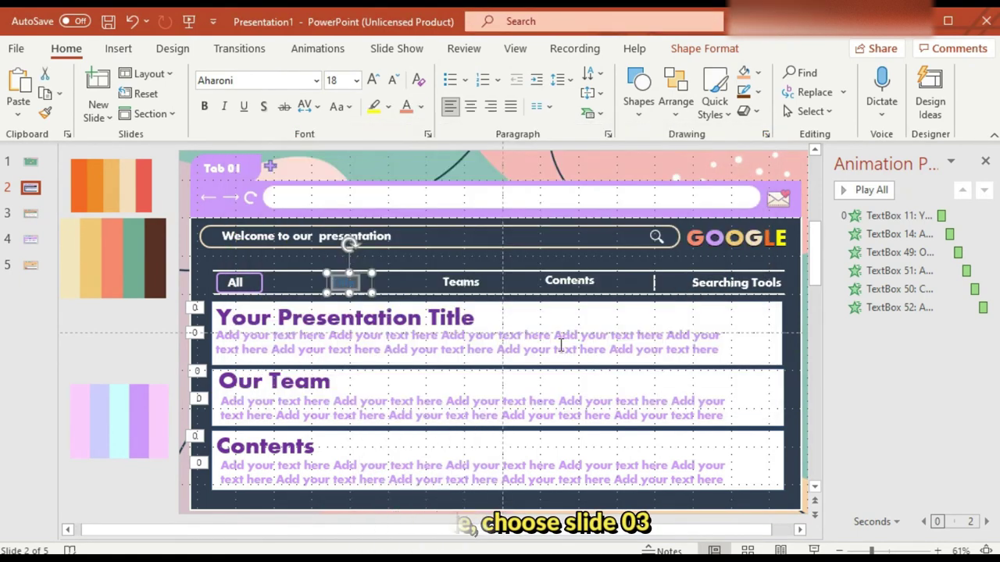
{"action": "left_click", "coordinate": [422, 107]}
- Link the Teams tab on slide 3 to slide 4
{"action": "left_click", "coordinate": [344, 282], "text": "ctrl"}
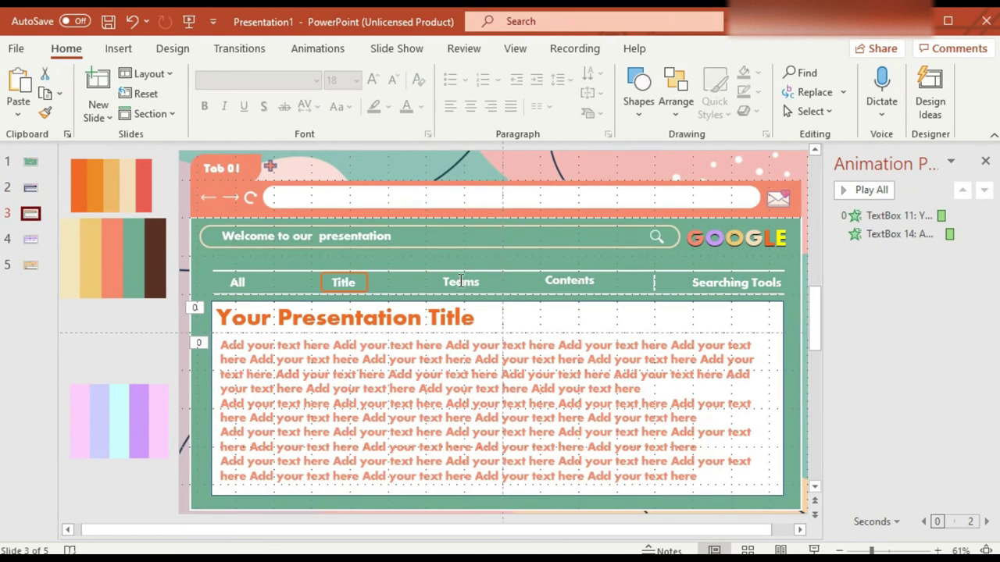
{"action": "left_click", "coordinate": [480, 283]}
{"action": "right_click", "coordinate": [480, 282]}
{"action": "left_click", "coordinate": [531, 444]}
{"action": "left_click", "coordinate": [364, 392]}
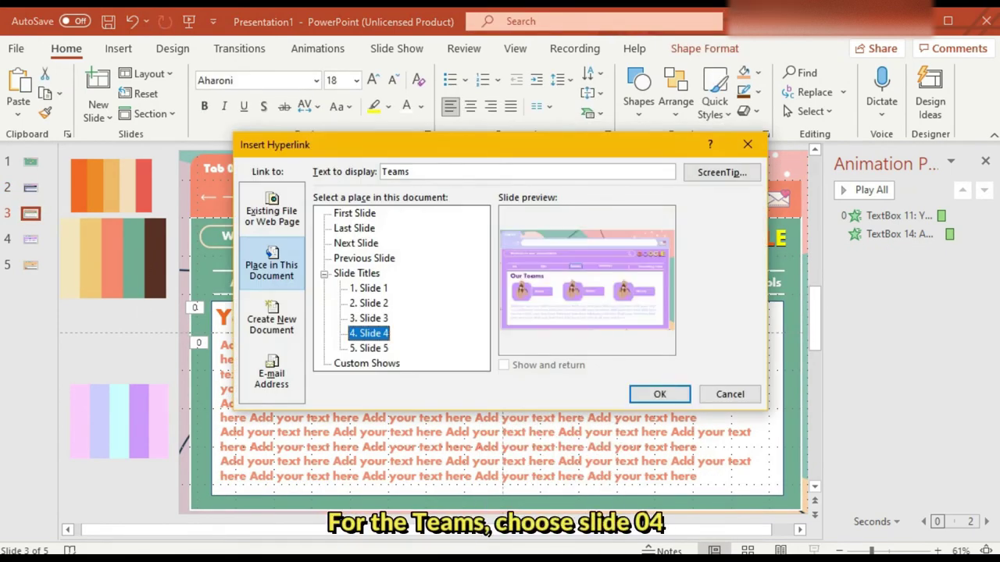
{"action": "left_click", "coordinate": [654, 393]}
- Hyperlink the Contents tab text on slide 4 to its target slide
{"action": "left_click", "coordinate": [32, 244]}
{"action": "left_click", "coordinate": [570, 281]}
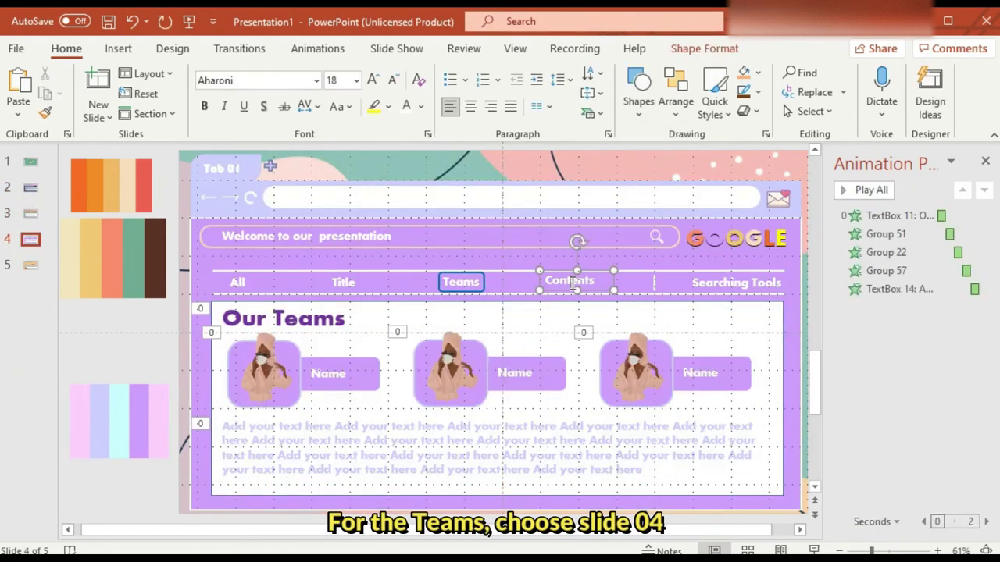
{"action": "right_click", "coordinate": [582, 283]}
{"action": "left_click", "coordinate": [617, 445]}
{"action": "left_click", "coordinate": [371, 332]}
{"action": "left_click", "coordinate": [658, 392]}
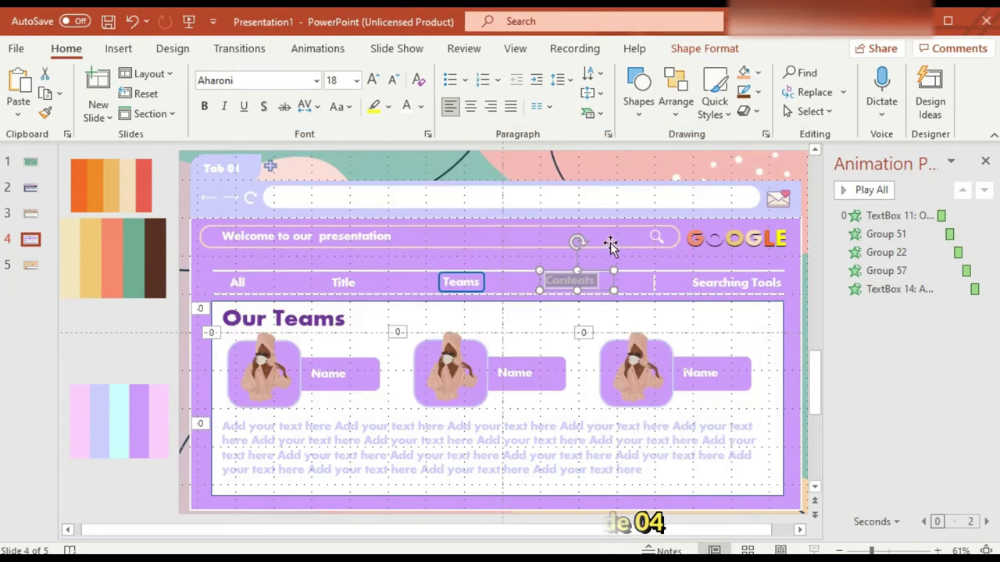
{"action": "left_click", "coordinate": [139, 337]}
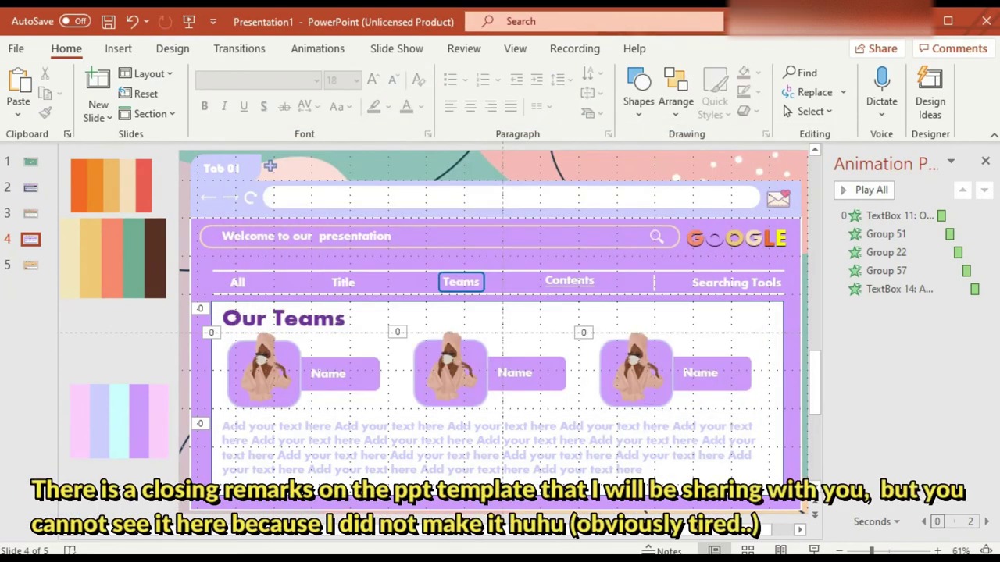
{"action": "left_click", "coordinate": [886, 233]}
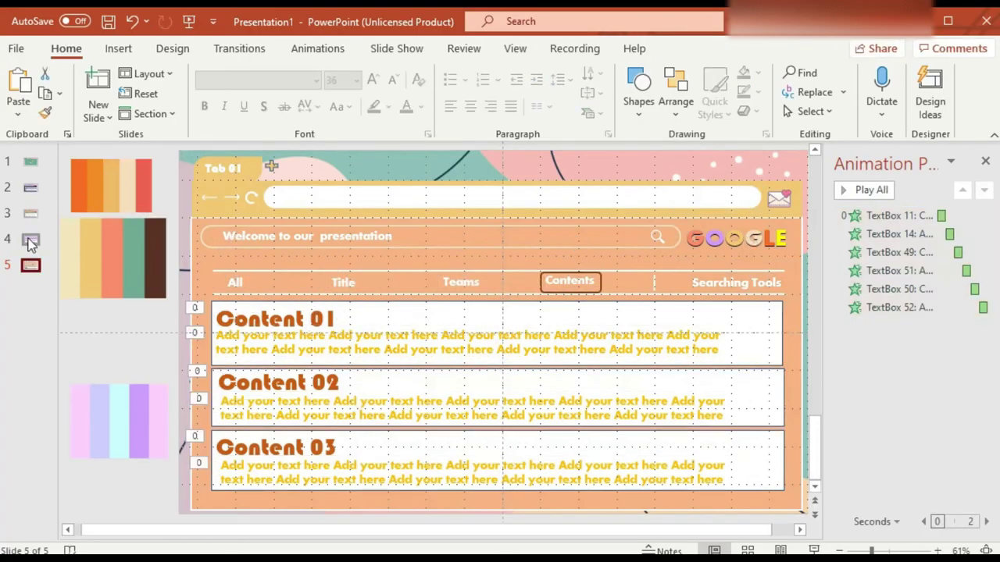
- Duplicate a slide to create slide 6 and start retyping its title
{"action": "left_click", "coordinate": [30, 216]}
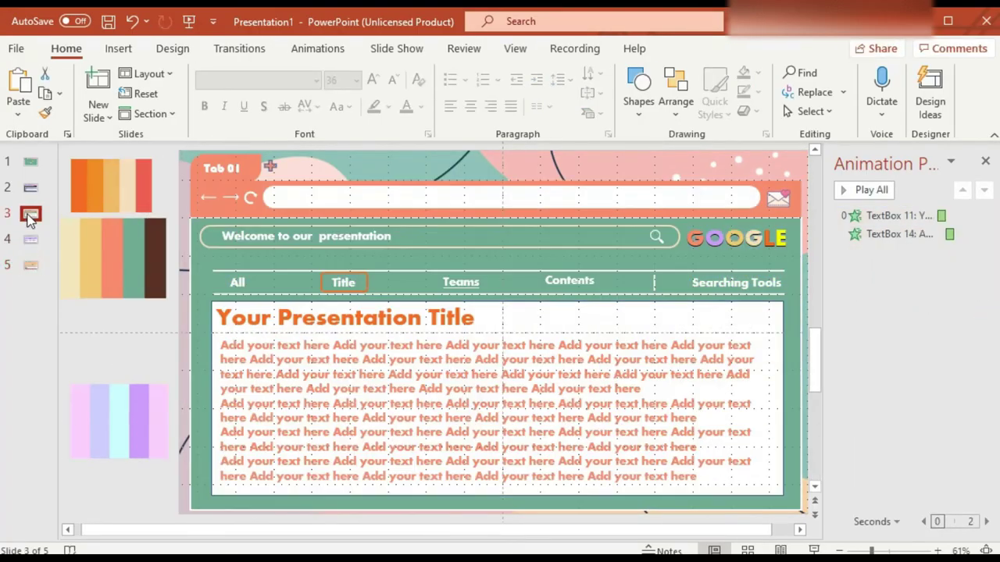
{"action": "right_click", "coordinate": [30, 219]}
{"action": "left_click", "coordinate": [68, 356]}
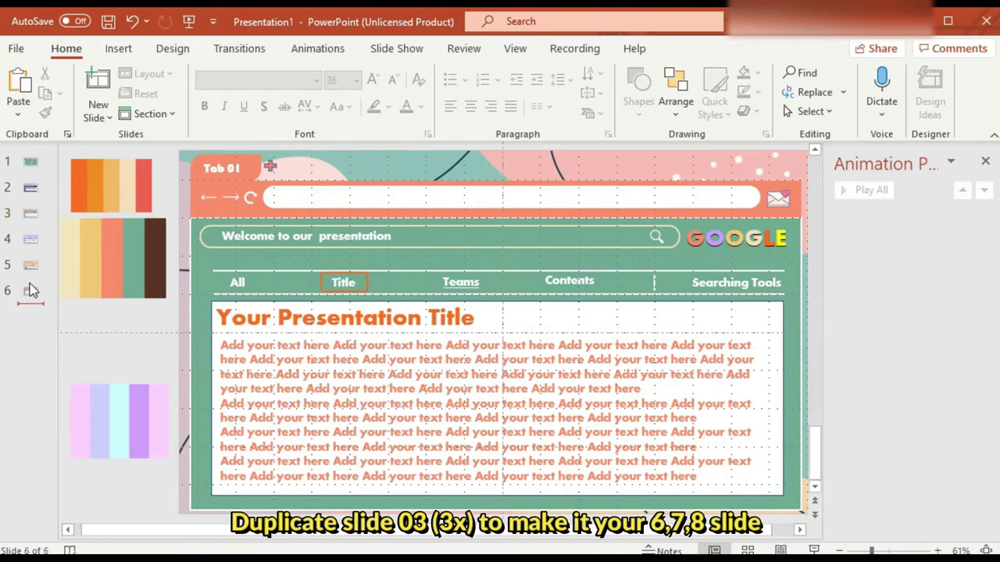
{"action": "left_click", "coordinate": [29, 266]}
{"action": "left_click", "coordinate": [30, 292]}
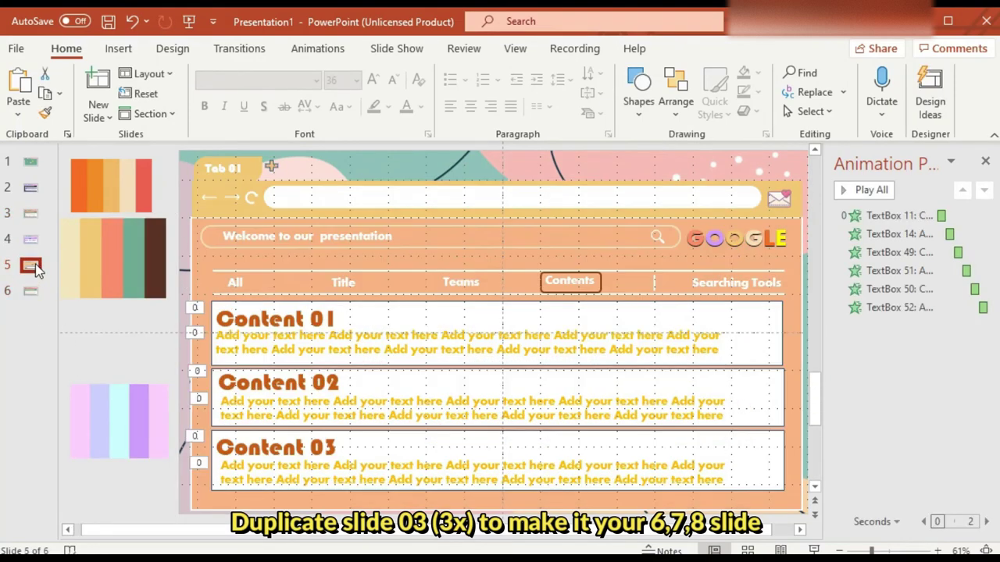
{"action": "left_click", "coordinate": [31, 293]}
{"action": "triple_click", "coordinate": [289, 319]}
{"action": "type", "text": "Co"}
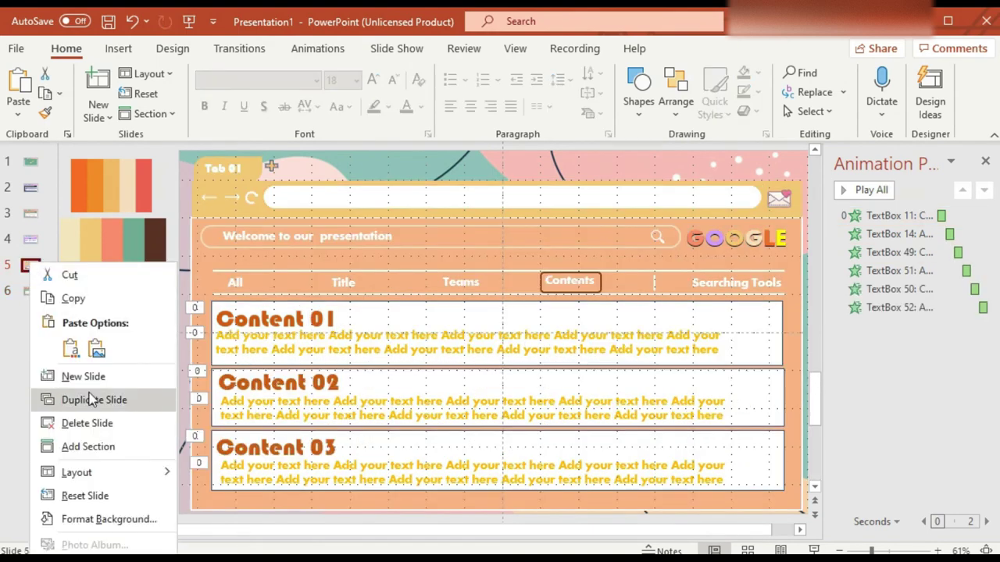
- Delete the Content 02 and 03 boxes on slide 6 and stretch Content 01 to the bottom
{"action": "left_click", "coordinate": [278, 382]}
{"action": "key", "text": "Delete"}
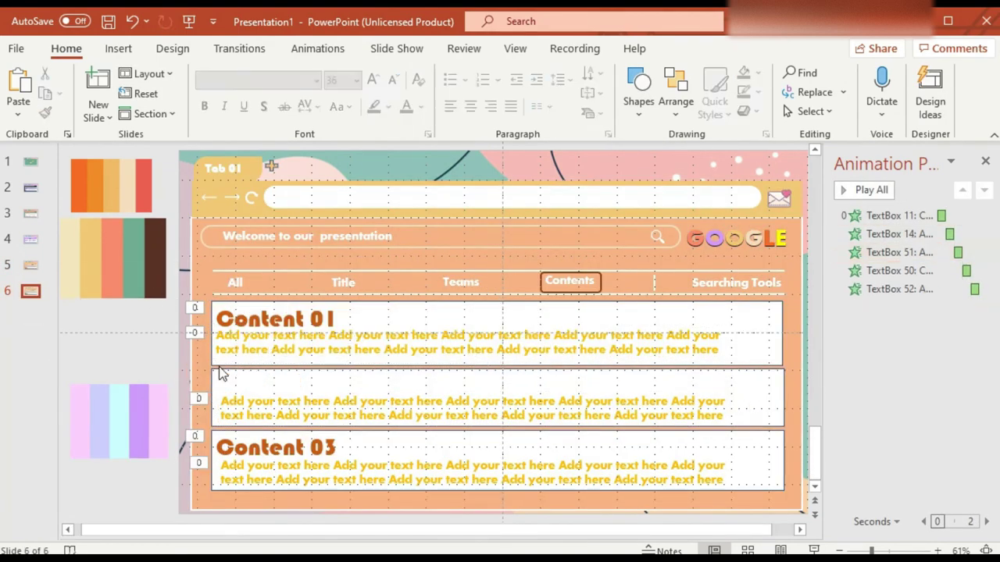
{"action": "left_click", "coordinate": [221, 375]}
{"action": "key", "text": "Delete"}
{"action": "left_click", "coordinate": [250, 428]}
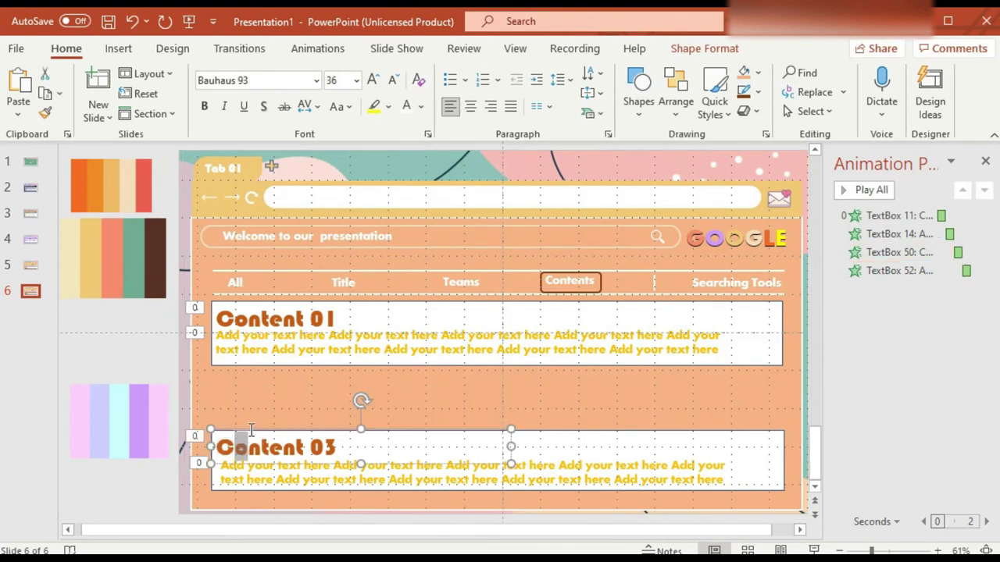
{"action": "left_click", "coordinate": [364, 435]}
{"action": "key", "text": "Delete"}
{"action": "left_click", "coordinate": [333, 464]}
{"action": "key", "text": "Delete"}
{"action": "left_click_drag", "start_coordinate": [721, 364], "coordinate": [784, 497]}
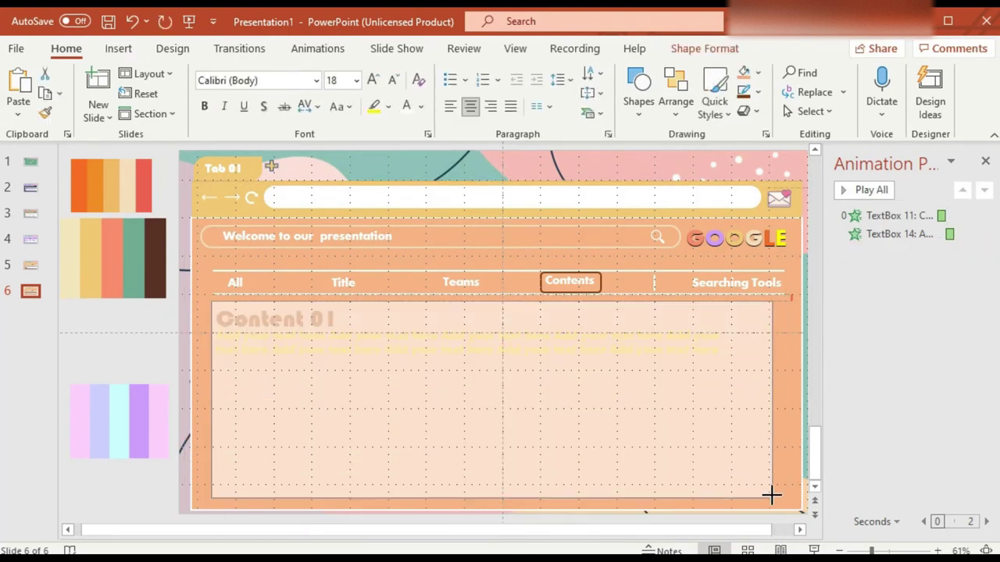
- Paste extra body text into Content 01, widen the box and trim trailing text
{"action": "left_click", "coordinate": [544, 359]}
{"action": "key", "text": "ctrl+v"}
{"action": "left_click_drag", "start_coordinate": [748, 414], "coordinate": [775, 415]}
{"action": "left_click", "coordinate": [157, 335]}
{"action": "left_click", "coordinate": [664, 480]}
{"action": "key", "text": "ctrl+shift+End"}
{"action": "key", "text": "Delete"}
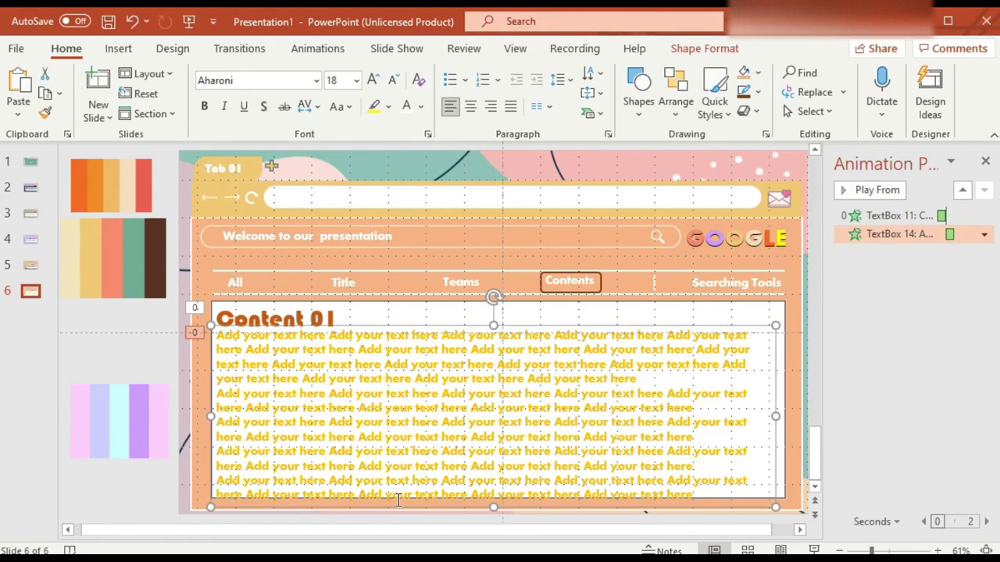
- Duplicate slide 6 twice to make slides 7 and 8, adjusting the title
{"action": "left_click", "coordinate": [321, 319]}
{"action": "right_click", "coordinate": [30, 291]}
{"action": "left_click", "coordinate": [73, 400]}
{"action": "key", "text": "ctrl+d"}
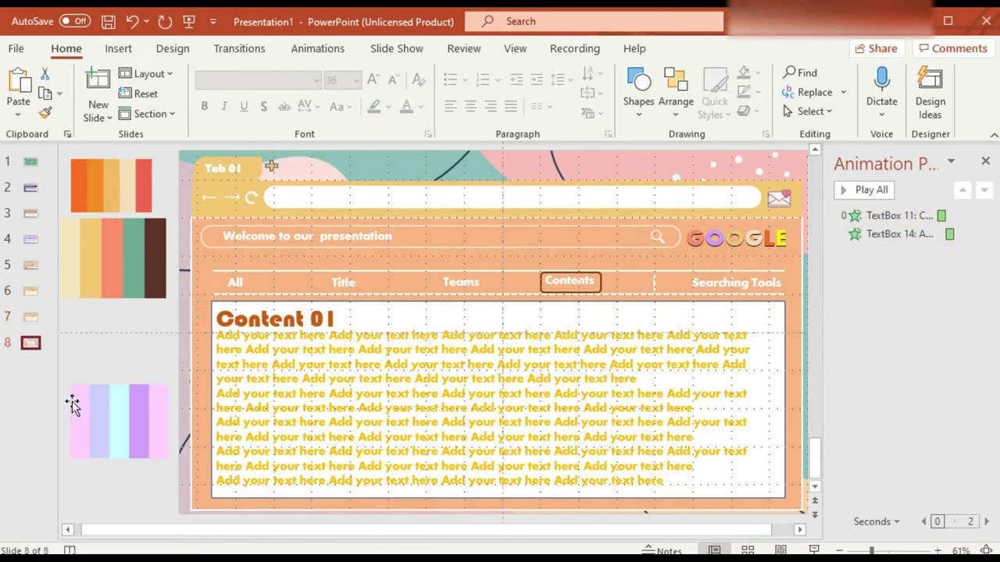
{"action": "left_click", "coordinate": [333, 320]}
{"action": "key", "text": "BackSpace"}
{"action": "scroll", "coordinate": [338, 327], "scroll_direction": "up", "scroll_amount": 2}
- Link the Contents tab on slide 5 to slide 5
{"action": "scroll", "coordinate": [469, 313], "scroll_direction": "up", "scroll_amount": 1}
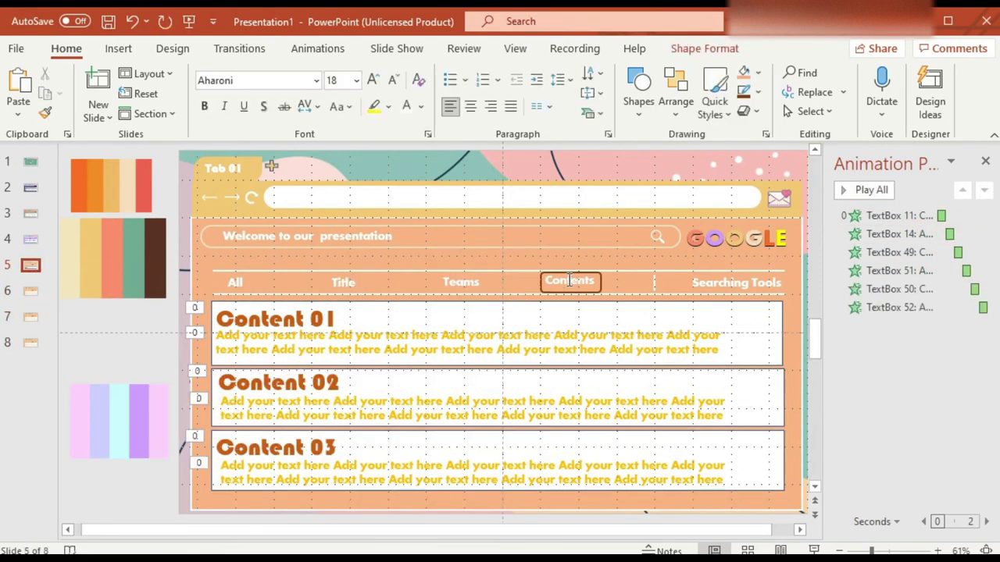
{"action": "left_click", "coordinate": [556, 291]}
{"action": "key", "text": "ctrl+k"}
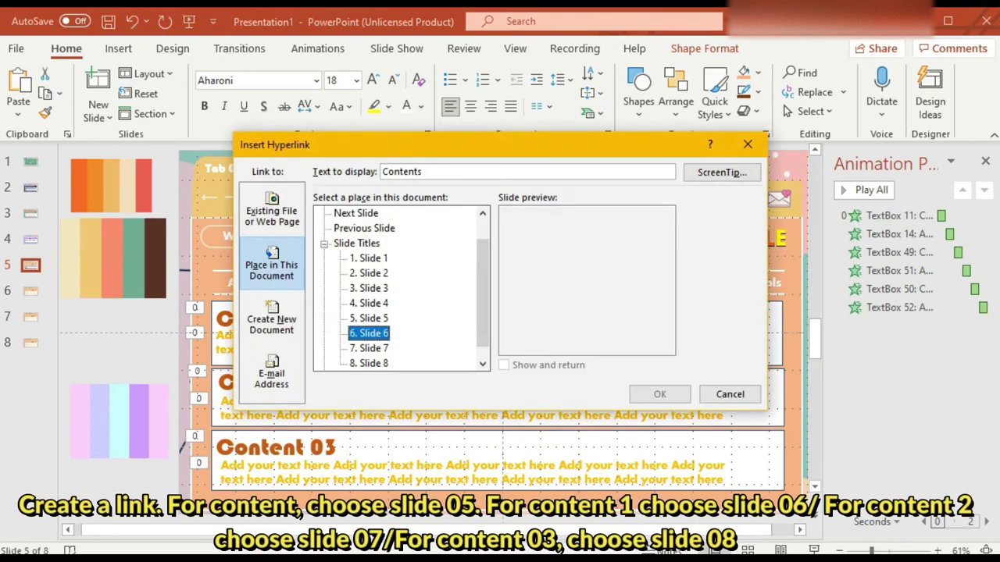
{"action": "key", "text": "Return"}
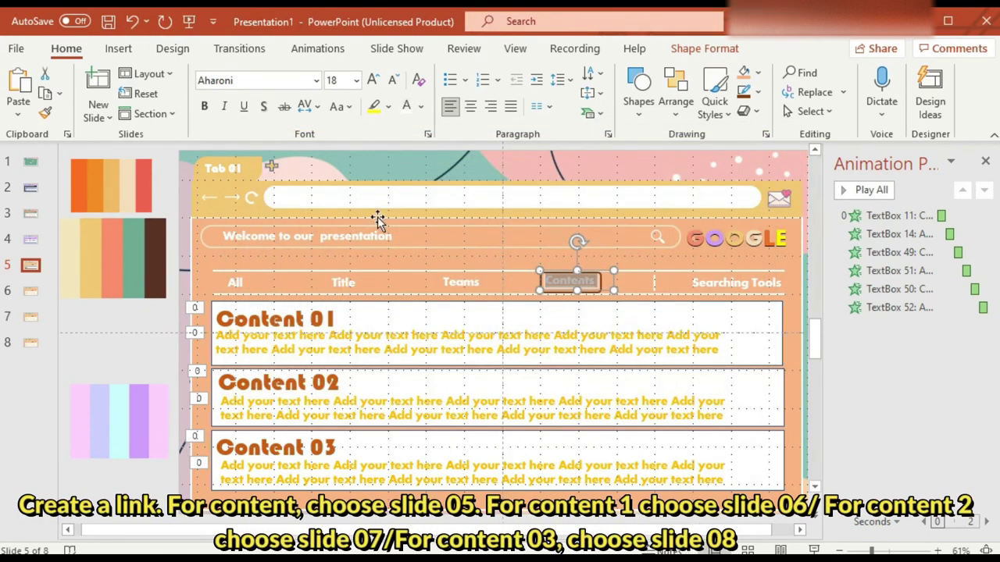
- Link the Content 01, 02 and 03 headings to slides 6, 7 and 8
{"action": "right_click", "coordinate": [224, 320]}
{"action": "left_click", "coordinate": [263, 444]}
{"action": "left_click", "coordinate": [357, 331]}
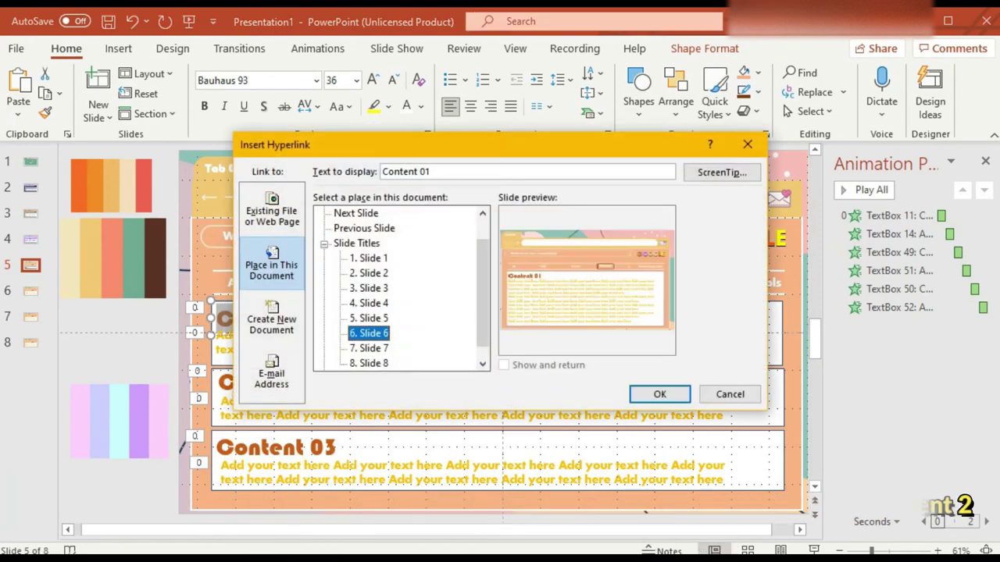
{"action": "left_click", "coordinate": [647, 393]}
{"action": "left_click", "coordinate": [271, 363]}
{"action": "key", "text": "ctrl+k"}
{"action": "key", "text": "Return"}
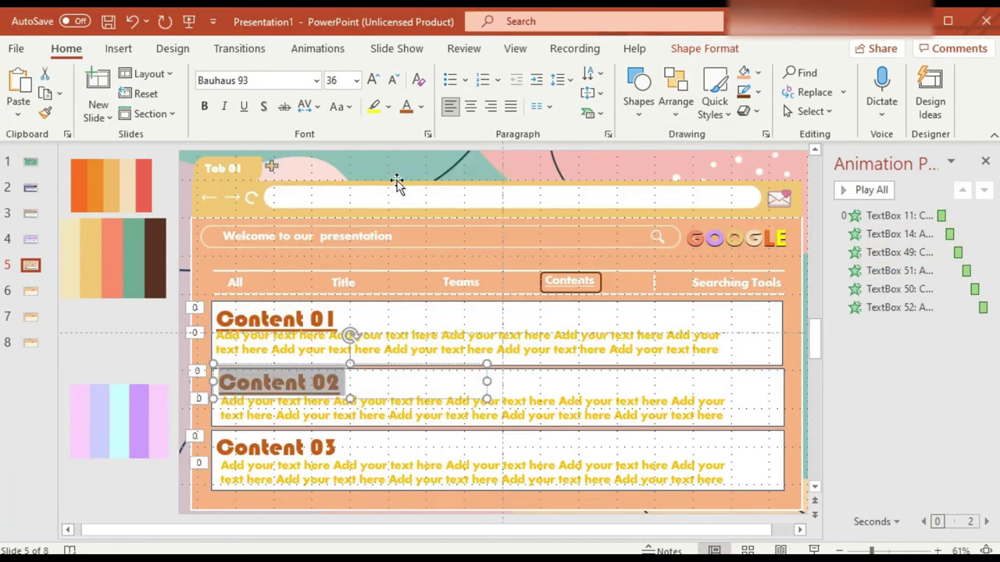
{"action": "left_click_drag", "start_coordinate": [217, 447], "coordinate": [338, 447]}
{"action": "key", "text": "ctrl+k"}
{"action": "key", "text": "Return"}
- Link the Contents tabs on slides 6, 7 and 8 back to slide 5
{"action": "left_click", "coordinate": [49, 290]}
{"action": "right_click", "coordinate": [570, 281]}
{"action": "key", "text": "Escape"}
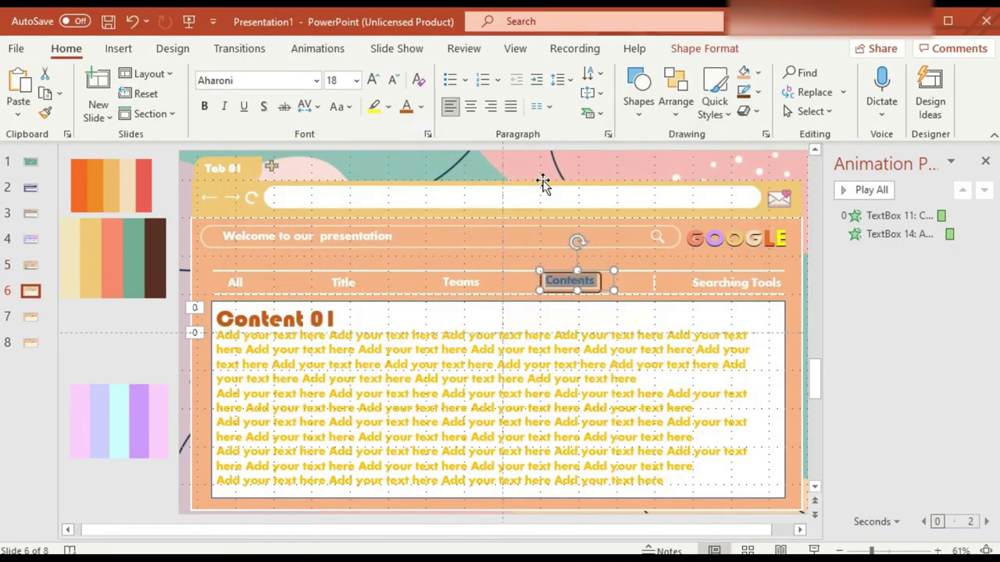
{"action": "key", "text": "ctrl+k"}
{"action": "key", "text": "Return"}
{"action": "scroll", "coordinate": [582, 284], "scroll_direction": "down", "scroll_amount": 1}
{"action": "left_click", "coordinate": [578, 281]}
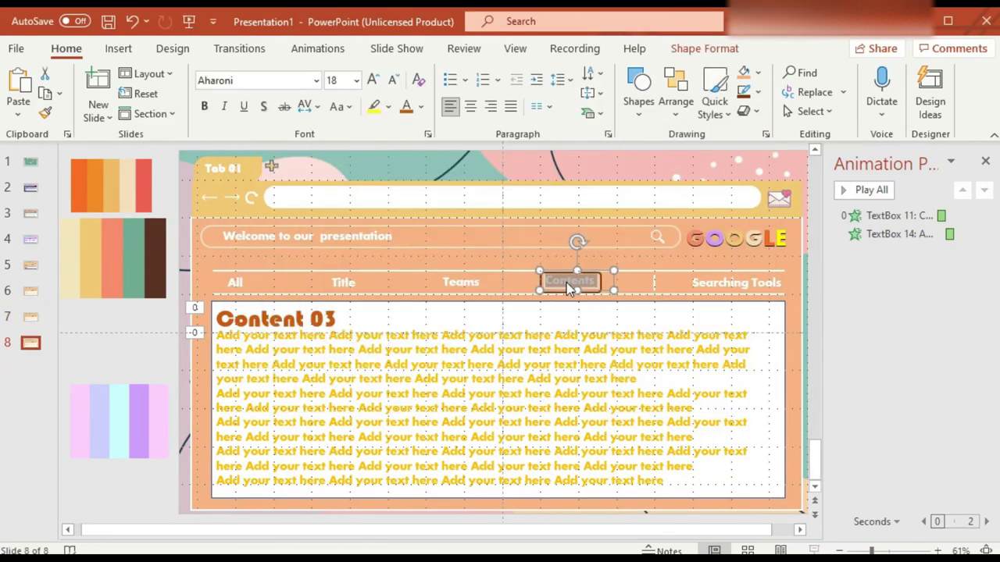
{"action": "key", "text": "ctrl+k"}
{"action": "key", "text": "Return"}
- Run the slideshow and test the Title, Teams, Contents and Content 01/02 links
{"action": "key", "text": "F5"}
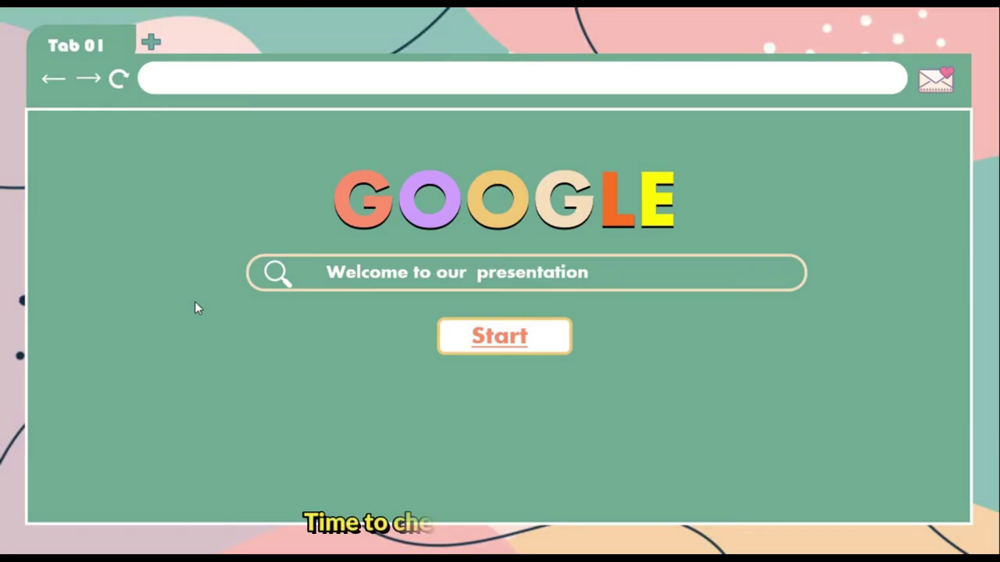
{"action": "left_click", "coordinate": [501, 336]}
{"action": "left_click", "coordinate": [264, 215]}
{"action": "left_click", "coordinate": [441, 208]}
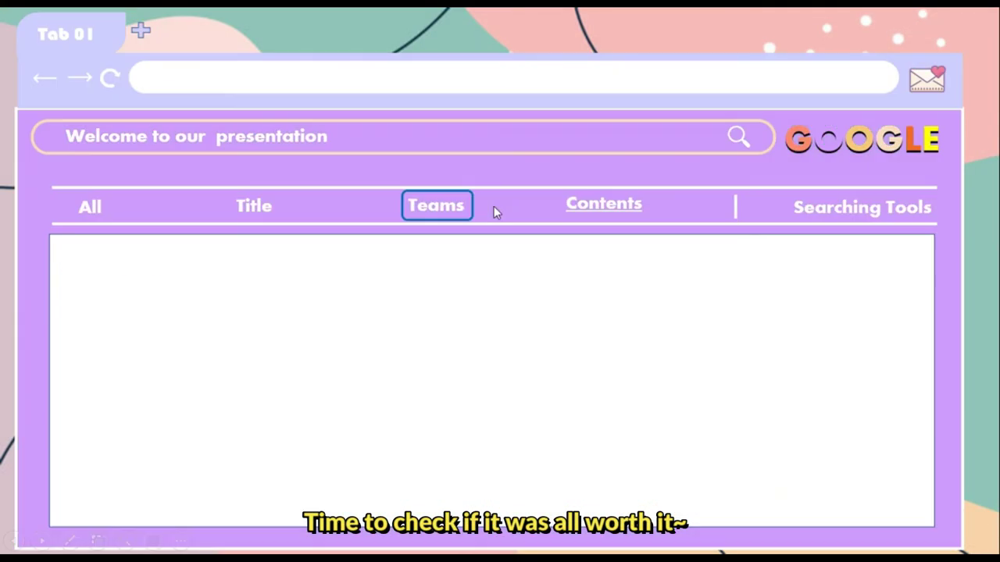
{"action": "left_click", "coordinate": [567, 210]}
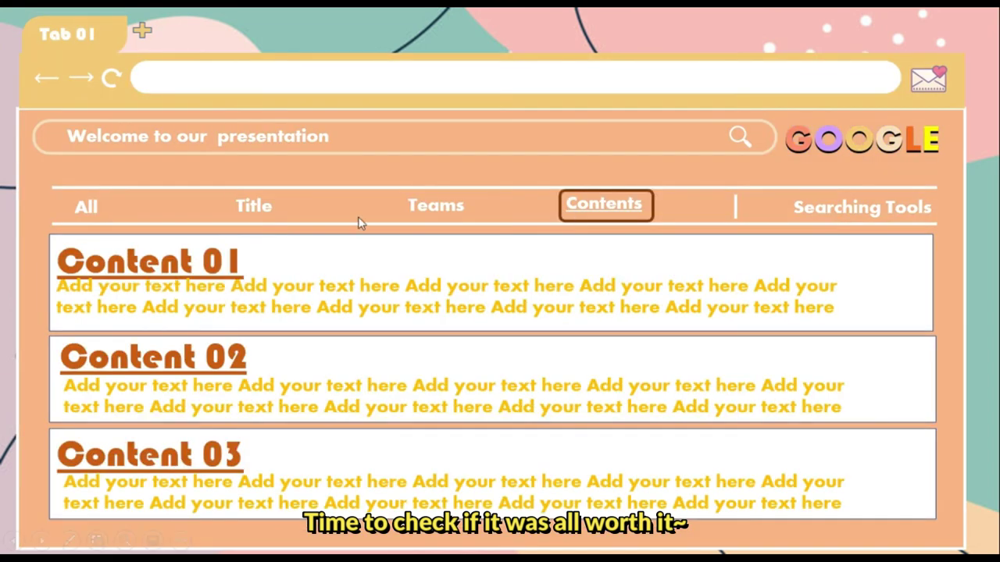
{"action": "left_click", "coordinate": [405, 250]}
{"action": "left_click", "coordinate": [598, 205]}
{"action": "left_click", "coordinate": [182, 361]}
{"action": "left_click", "coordinate": [603, 209]}
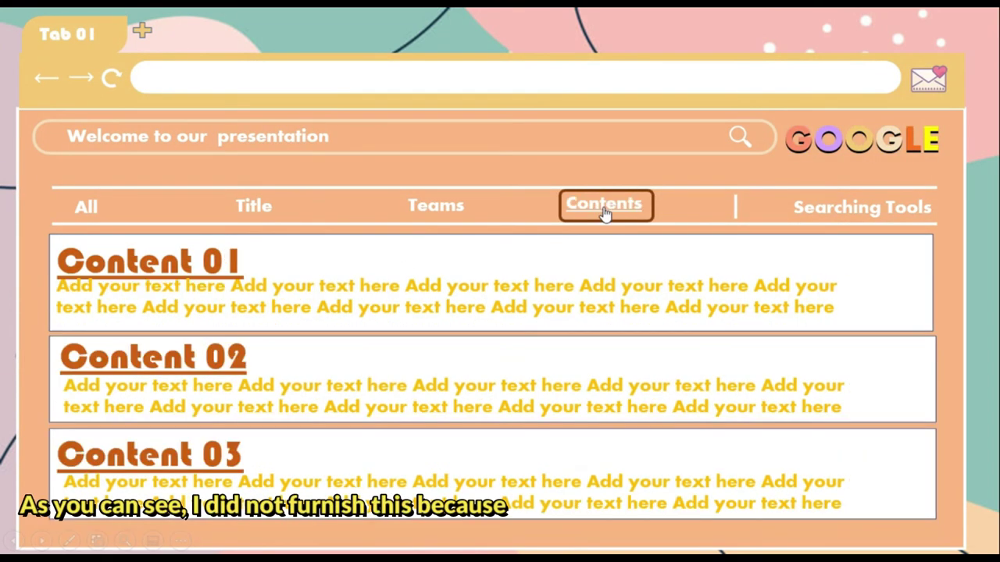
{"action": "left_click", "coordinate": [178, 474]}
{"action": "left_click", "coordinate": [587, 207]}
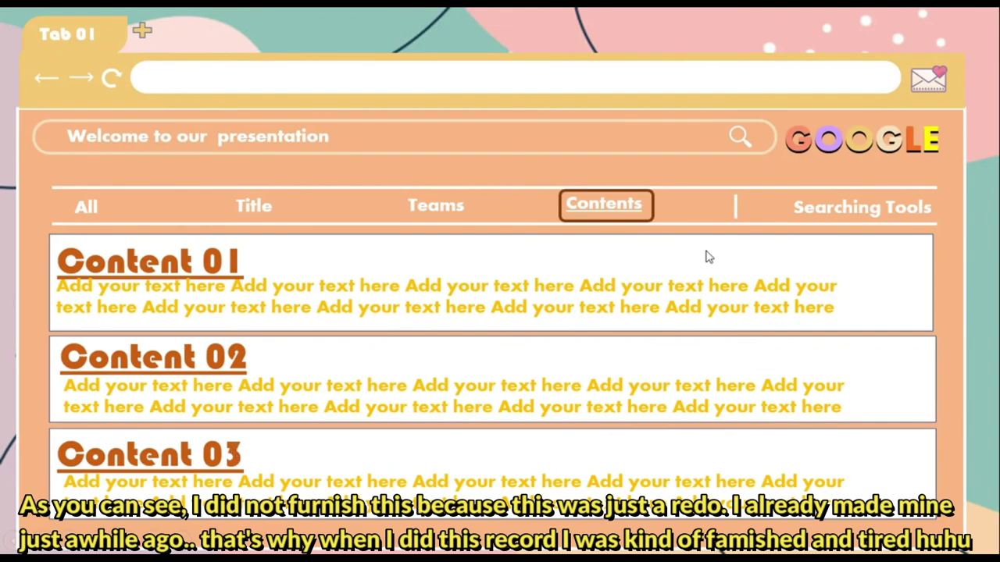
{"action": "key", "text": "Escape"}
- Review the Content 03 and Content 02 link settings without changes, then restart the slideshow
{"action": "left_click", "coordinate": [258, 456]}
{"action": "right_click", "coordinate": [261, 460]}
{"action": "key", "text": "Escape"}
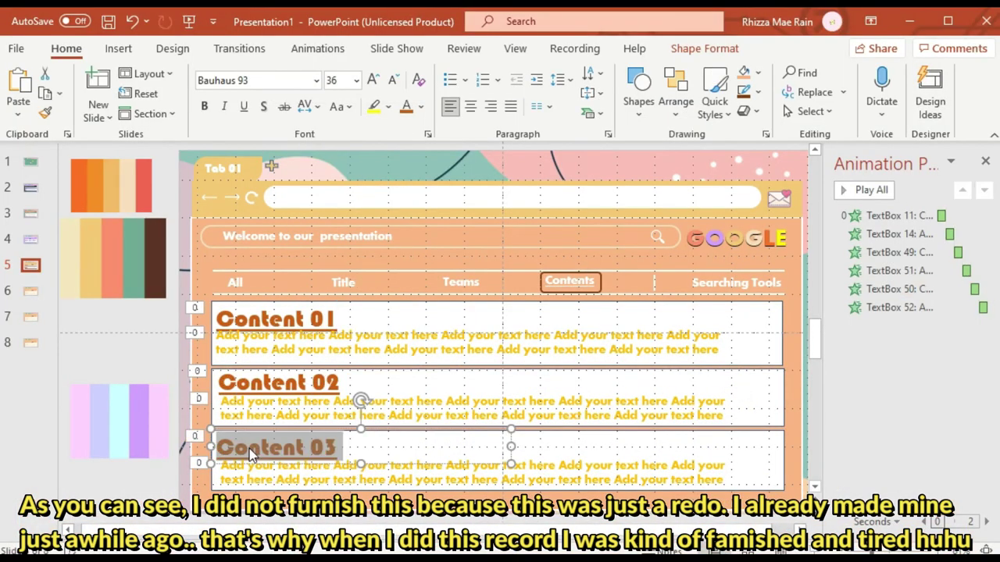
{"action": "right_click", "coordinate": [252, 456]}
{"action": "left_click", "coordinate": [297, 377]}
{"action": "left_click", "coordinate": [660, 394]}
{"action": "right_click", "coordinate": [238, 381]}
{"action": "key", "text": "Escape"}
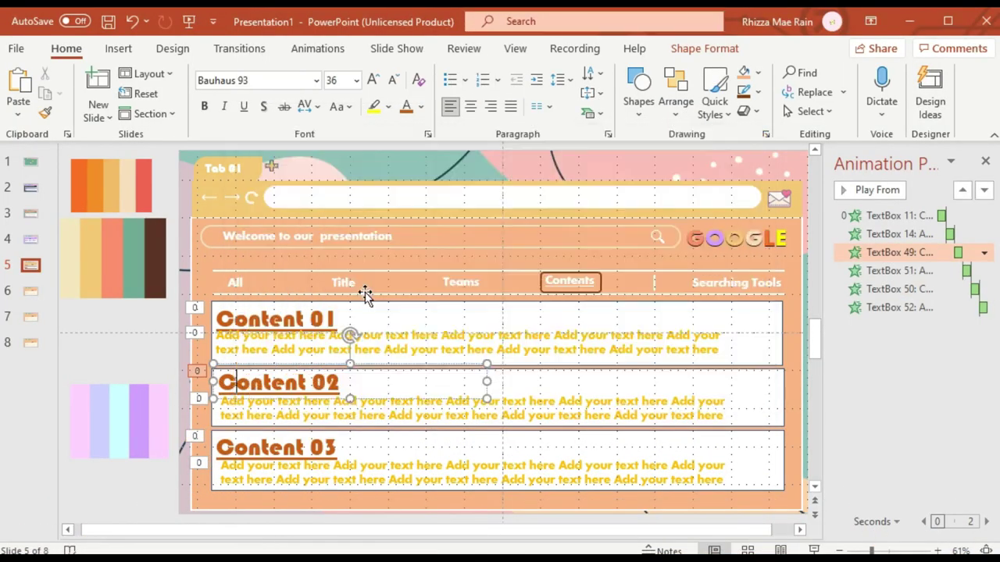
{"action": "key", "text": "F5"}
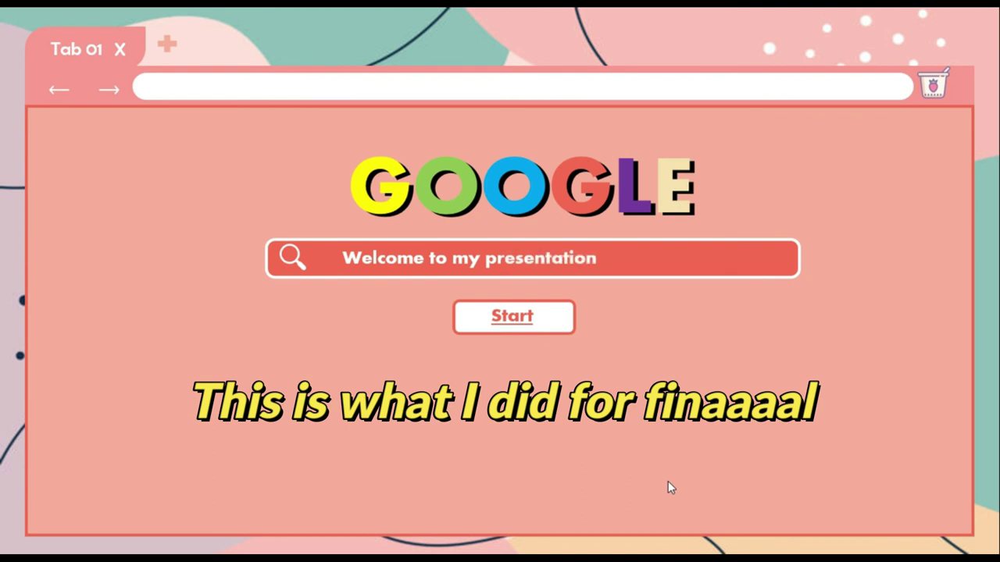
- Click from the start page through Title, Teams, Contents, Content 01–03 pages and on to Closing
{"action": "left_click", "coordinate": [581, 385]}
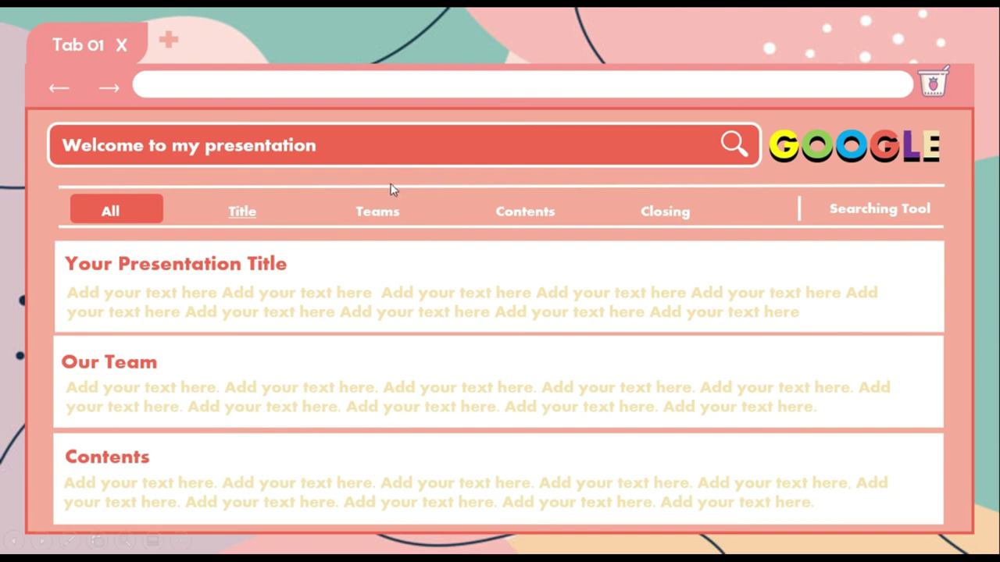
{"action": "left_click", "coordinate": [256, 220]}
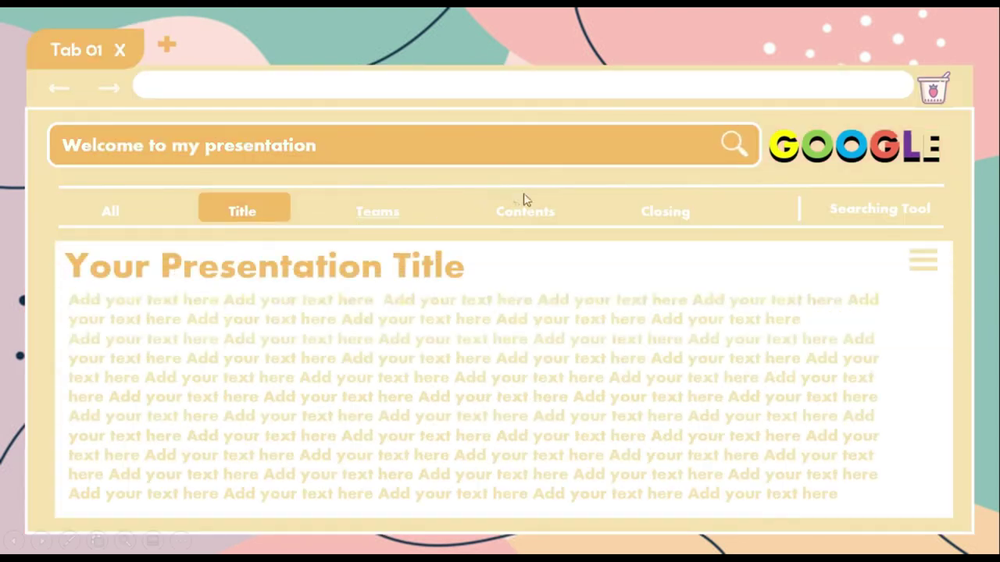
{"action": "left_click", "coordinate": [522, 214]}
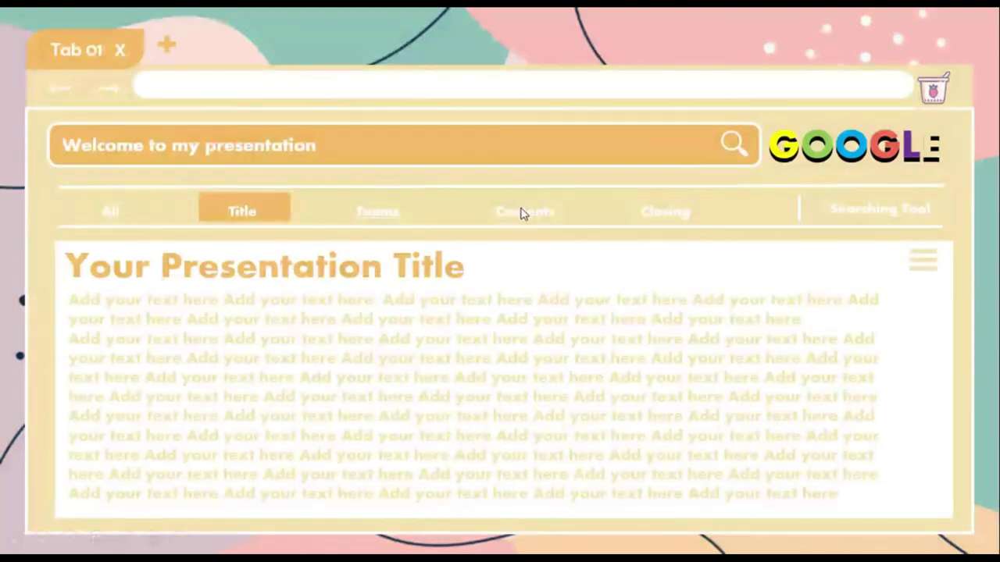
{"action": "left_click", "coordinate": [386, 214]}
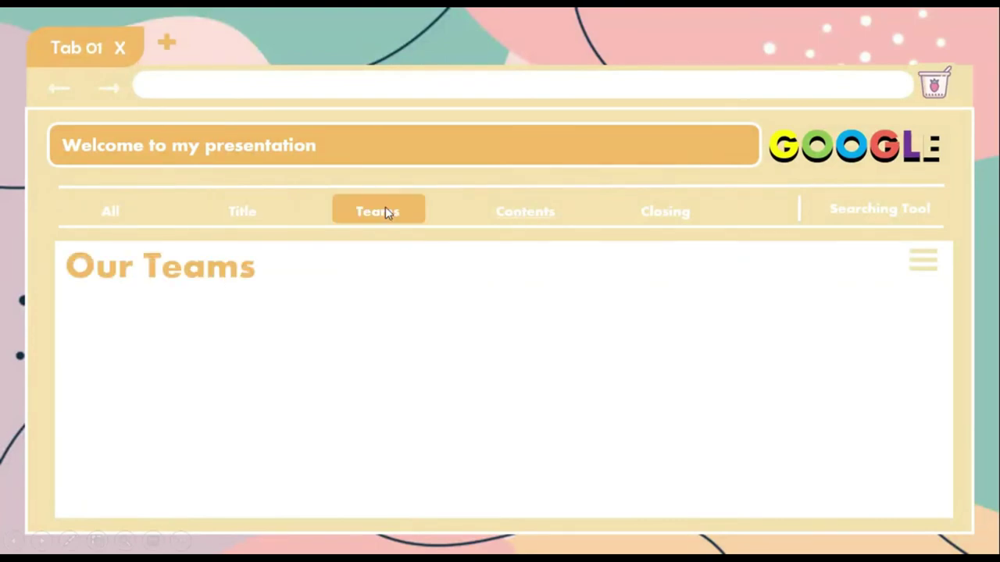
{"action": "left_click", "coordinate": [516, 217]}
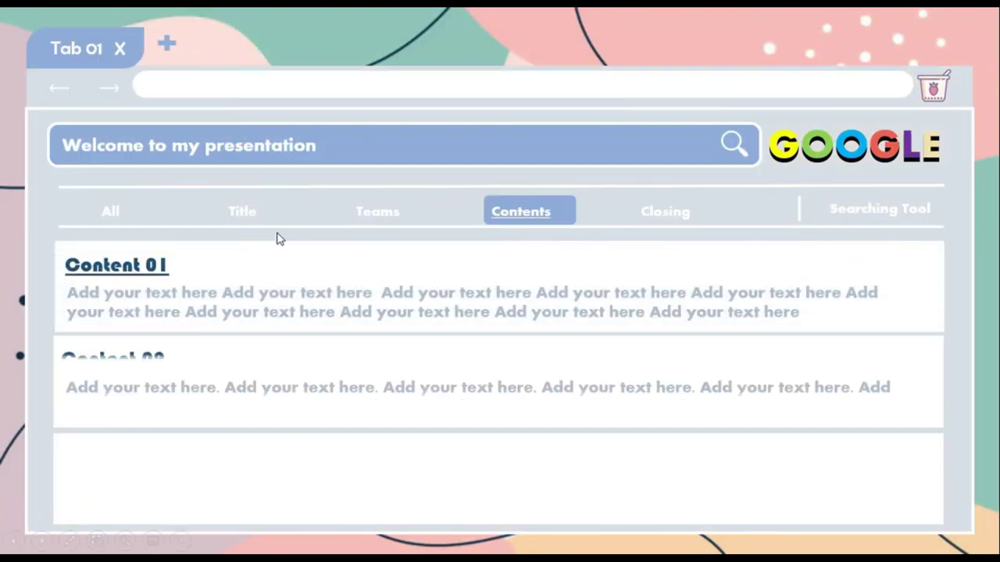
{"action": "left_click", "coordinate": [131, 267]}
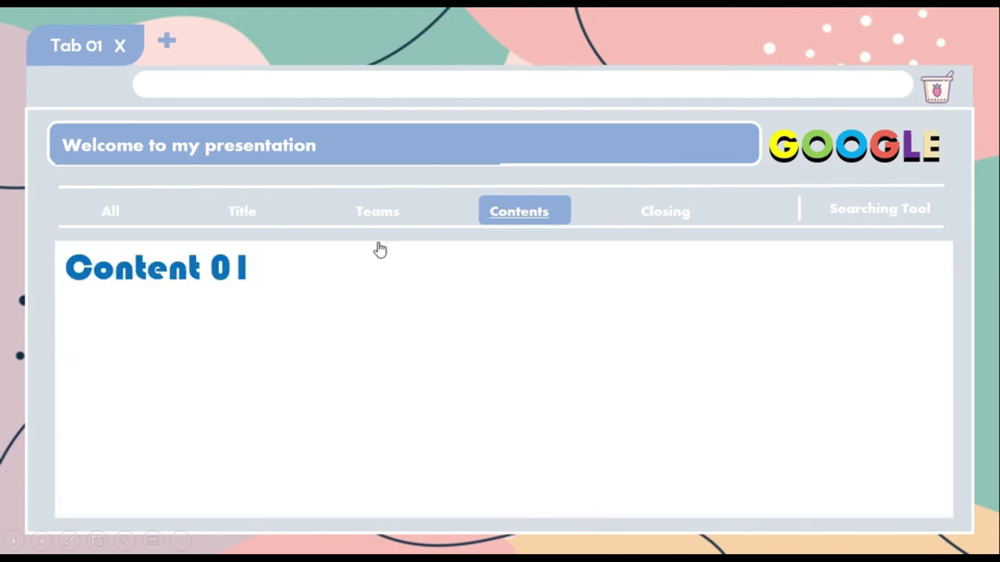
{"action": "left_click", "coordinate": [520, 215]}
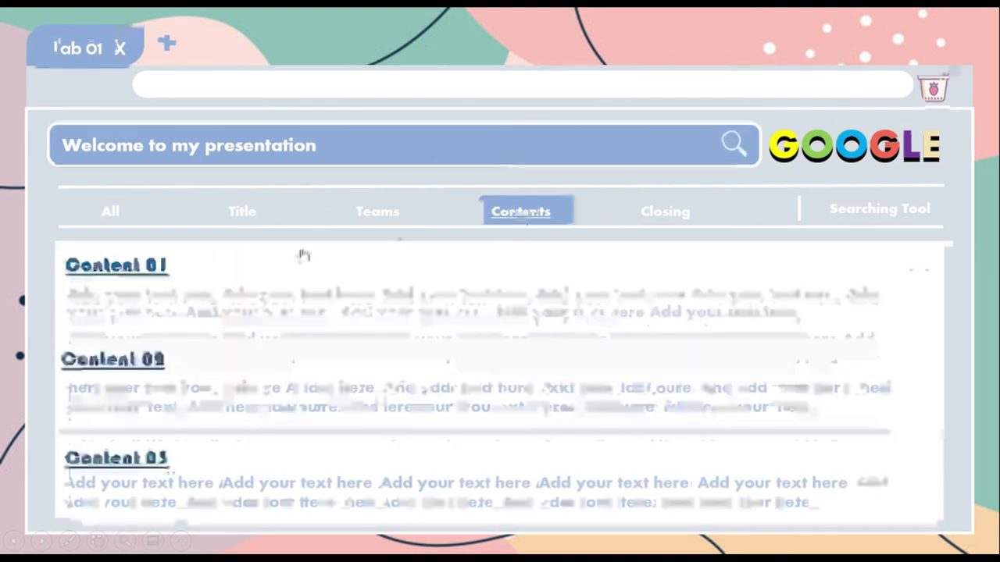
{"action": "left_click", "coordinate": [109, 364]}
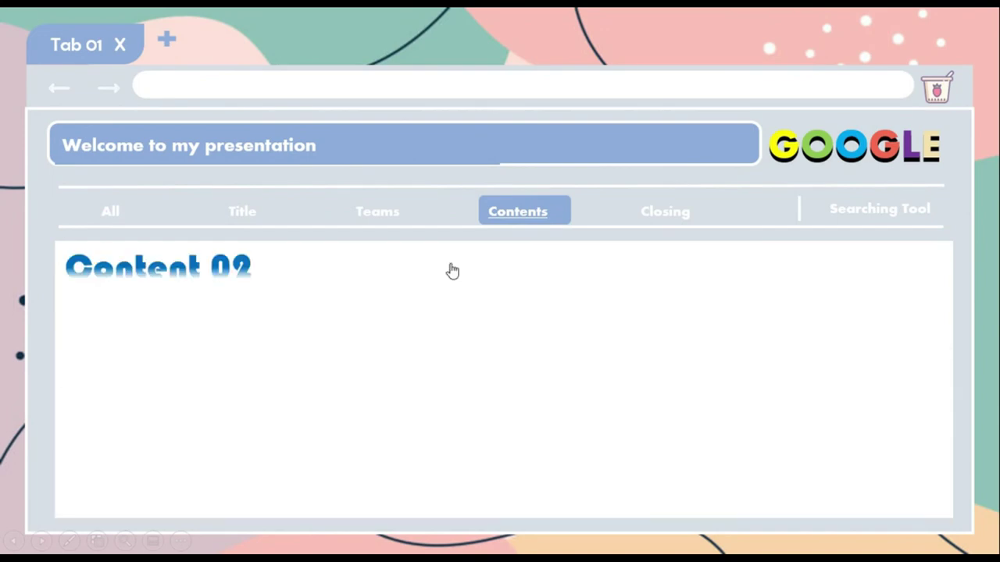
{"action": "left_click", "coordinate": [538, 221]}
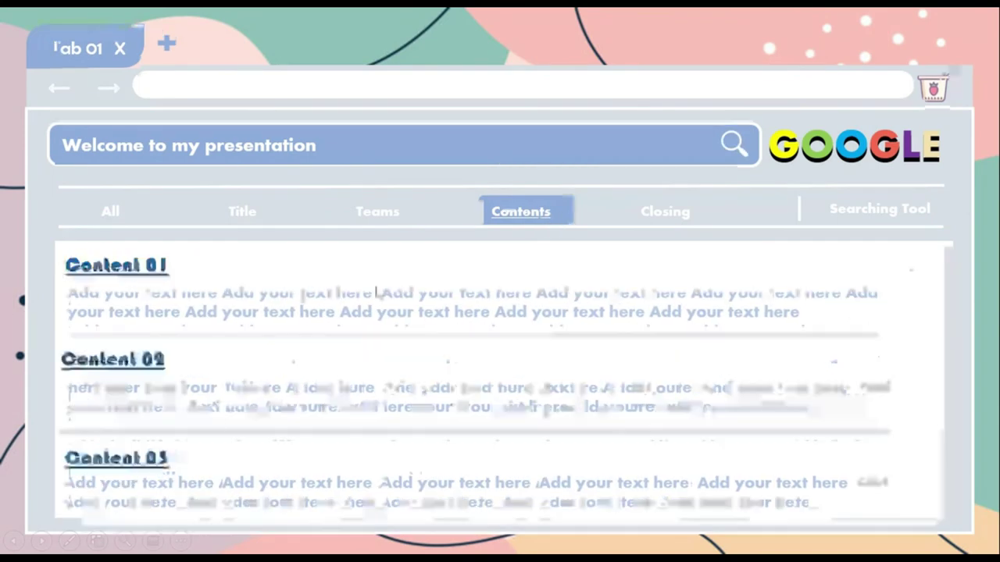
{"action": "left_click", "coordinate": [118, 460]}
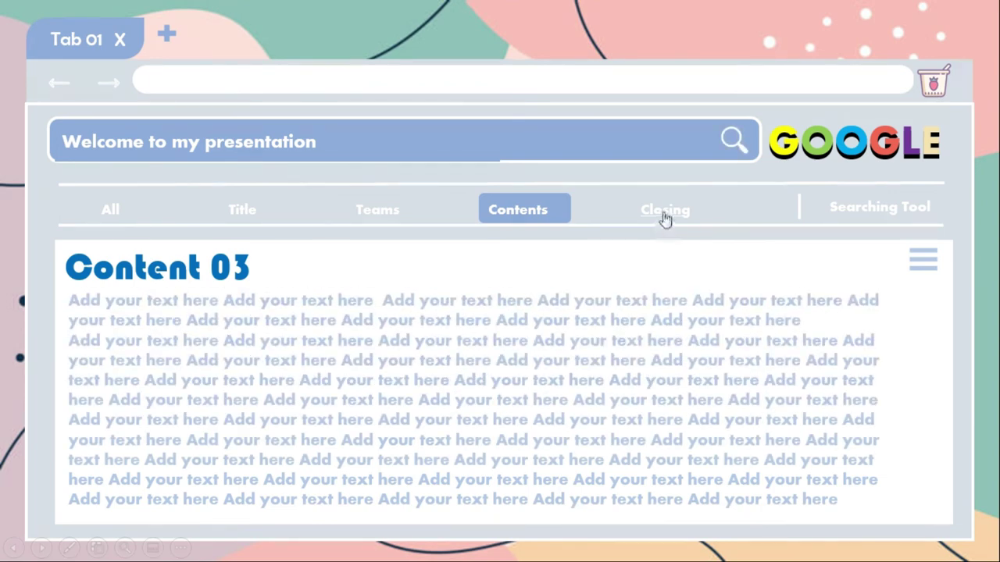
{"action": "left_click", "coordinate": [664, 215]}
{"action": "left_click", "coordinate": [663, 216]}
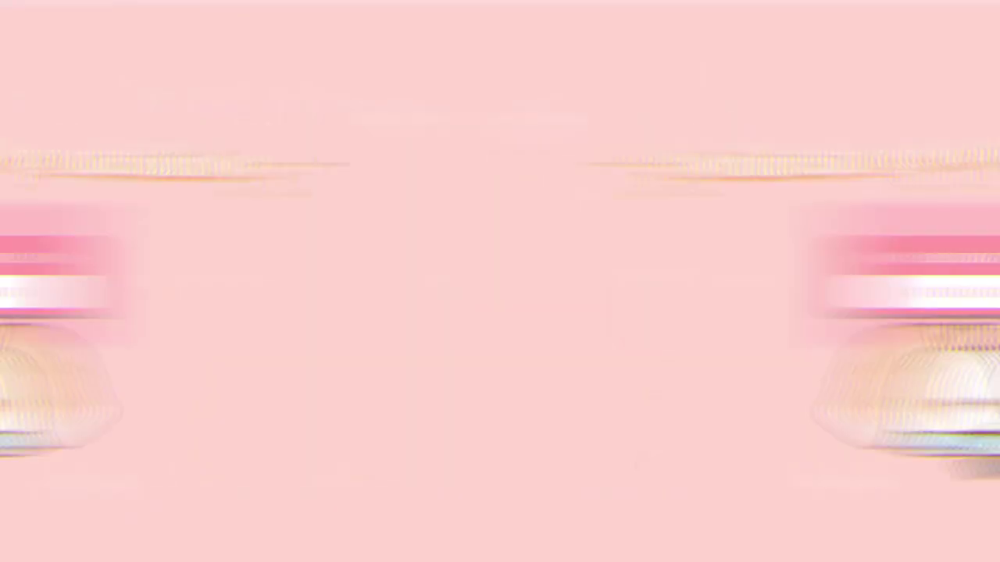